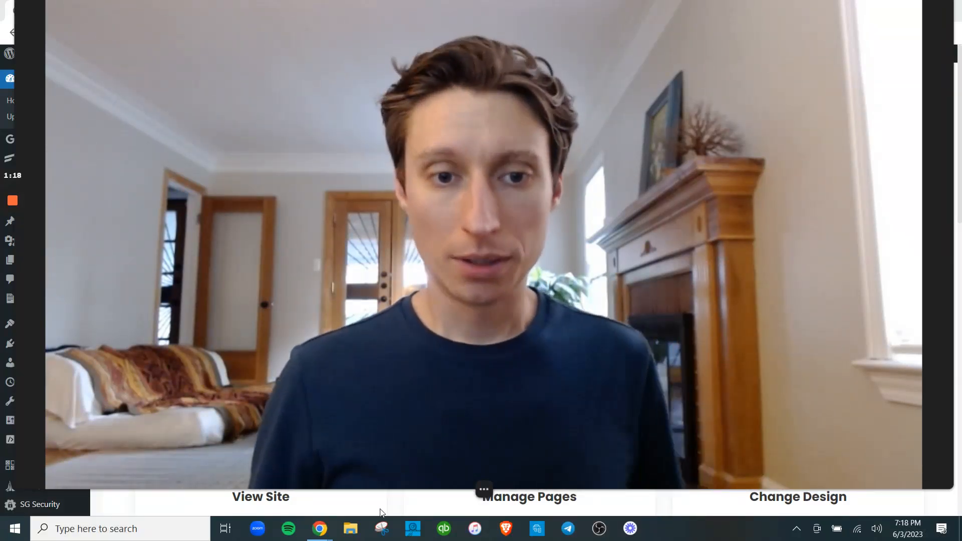
mouse_move(484, 489)
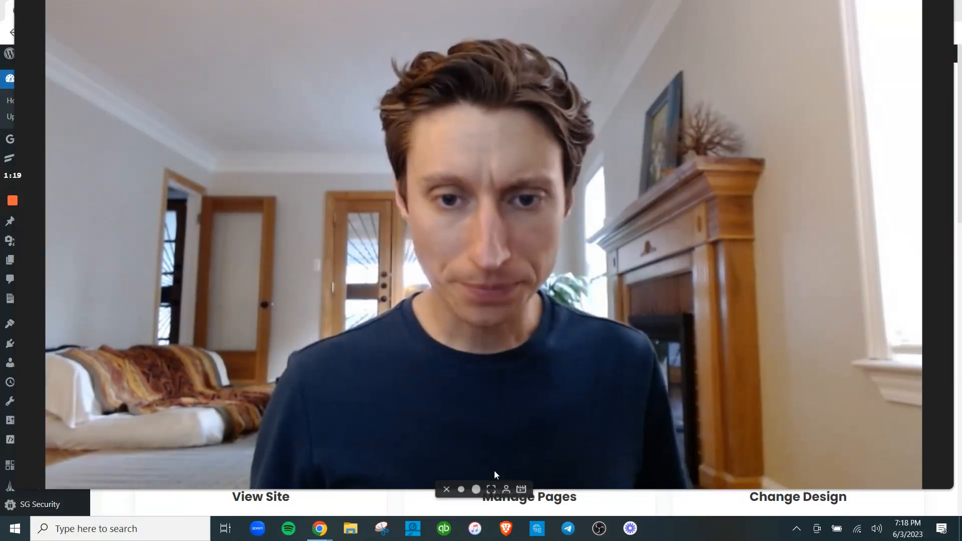
left_click(462, 490)
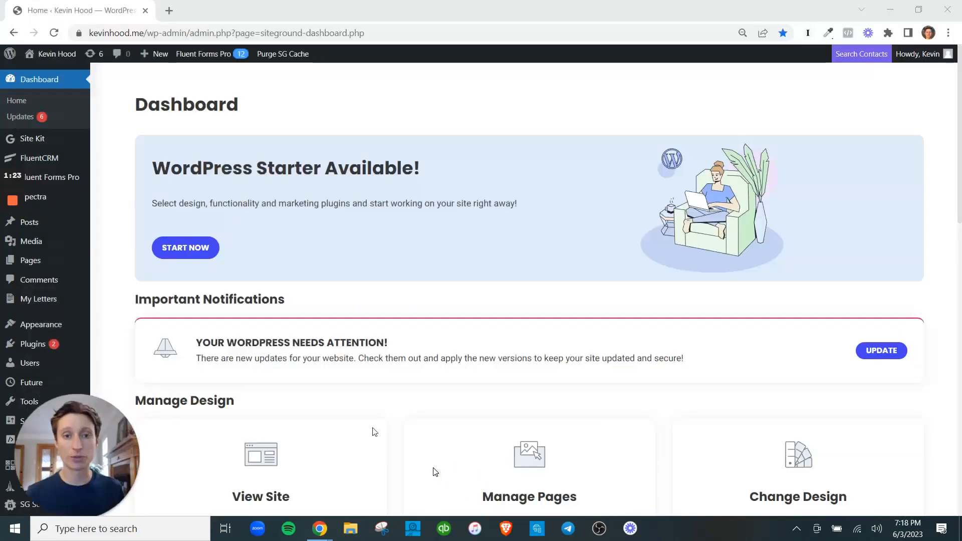
Step: Open the list of pages and preview the Breakthrough Registration draft from the Burnout Workshop folder in a new tab
left_click(40, 262)
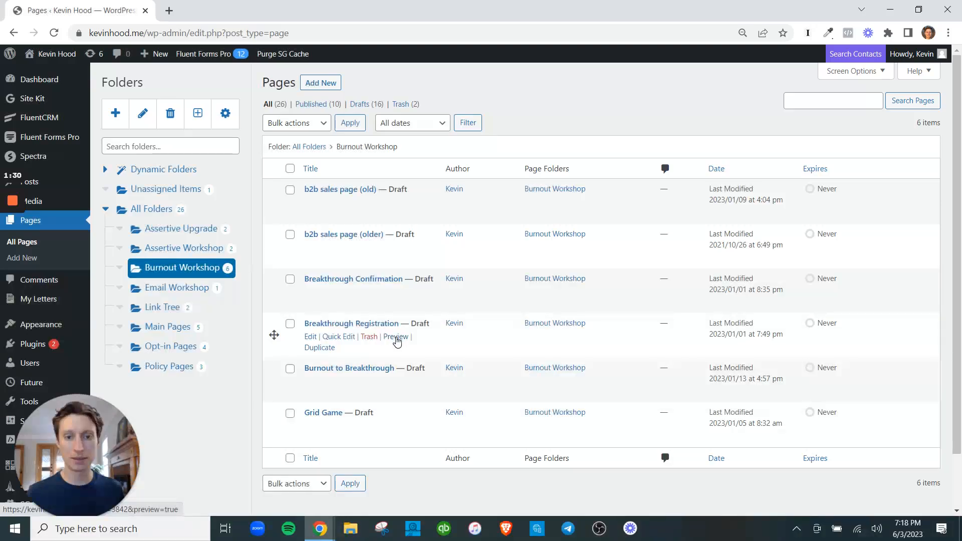
right_click(397, 341)
left_click(441, 346)
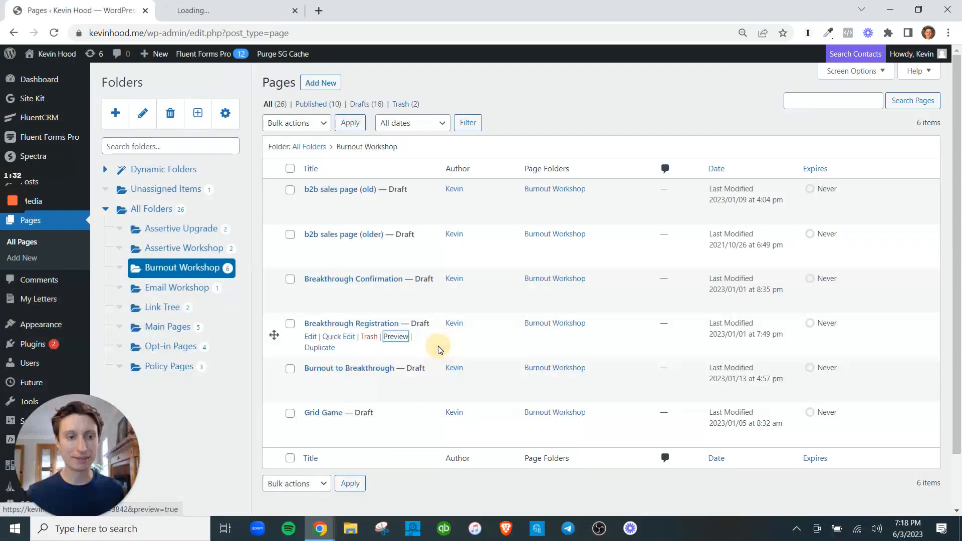
left_click(183, 6)
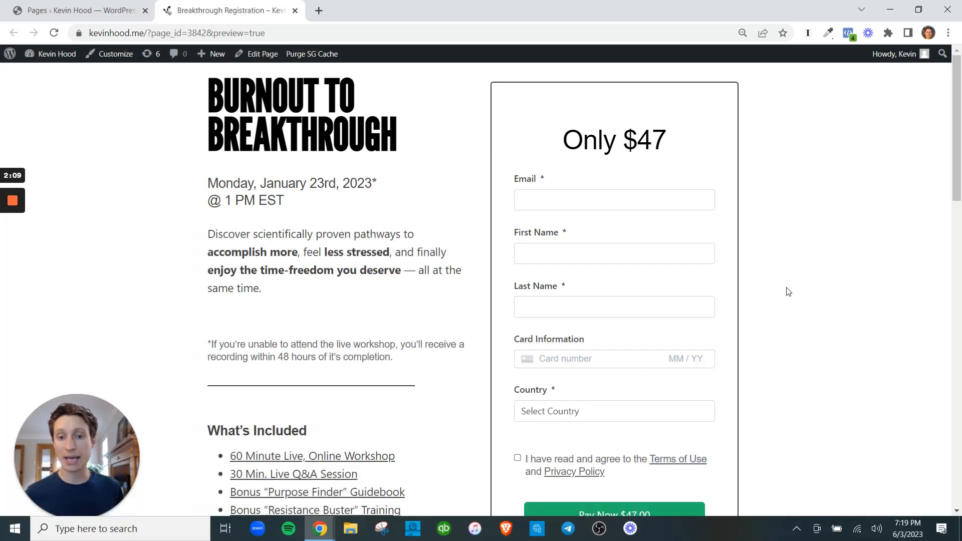
Step: Examine the Breakthrough Registration preview, covering the payment form, included items, money-back guarantee and testimonials
scroll(833, 288, "down", 3)
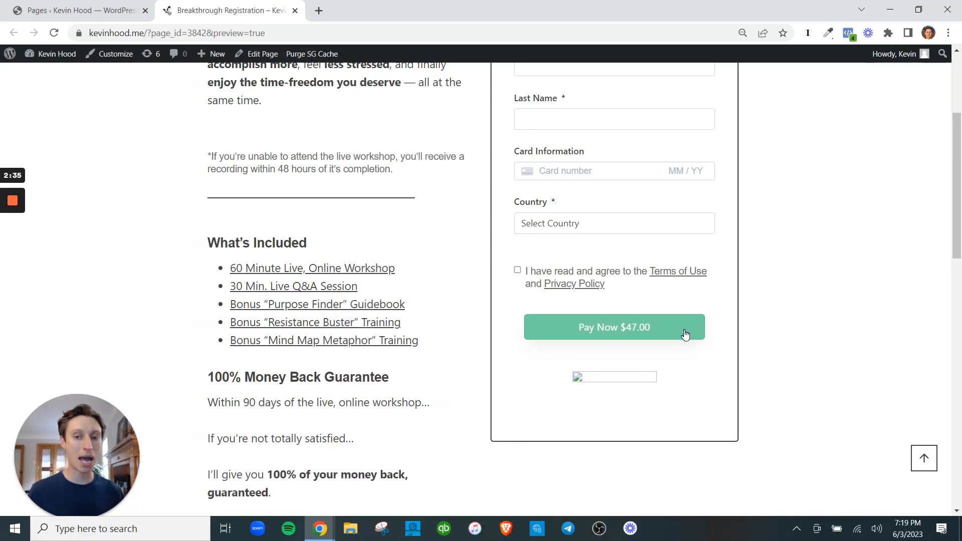
left_click(517, 271)
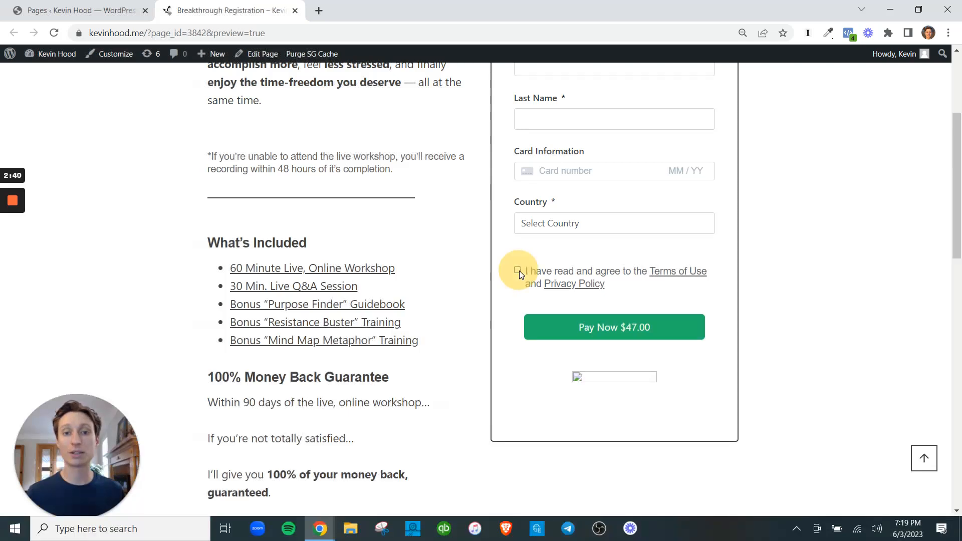
scroll(928, 389, "up", 4)
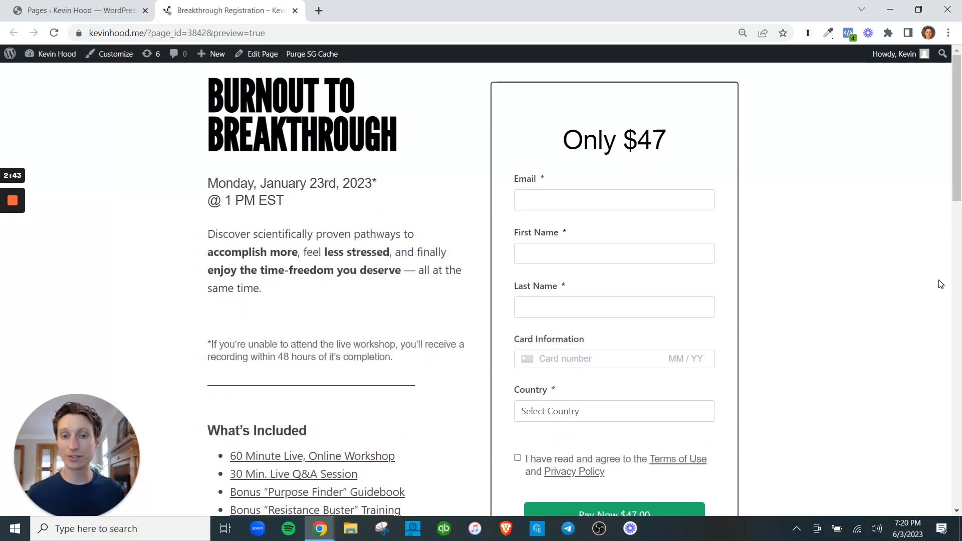
scroll(941, 284, "down", 1)
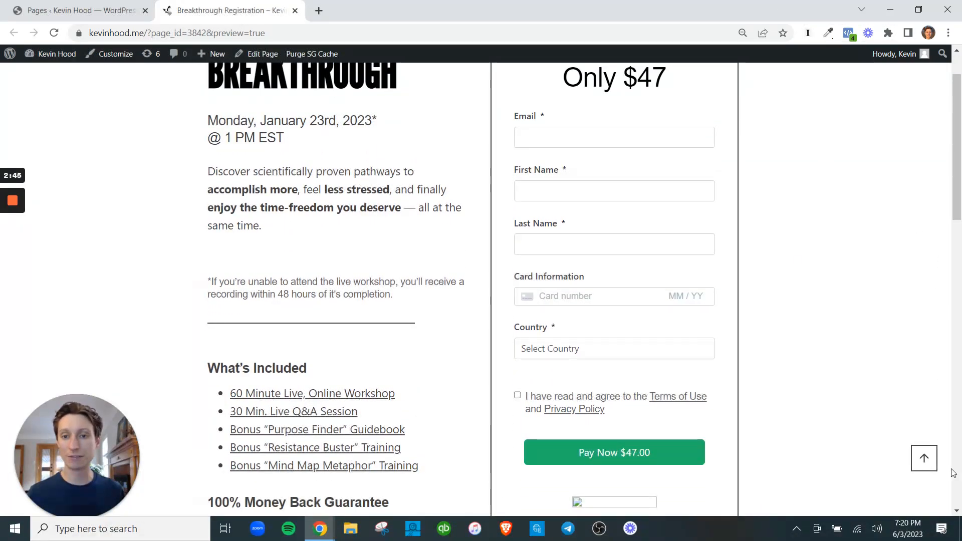
left_click(924, 456)
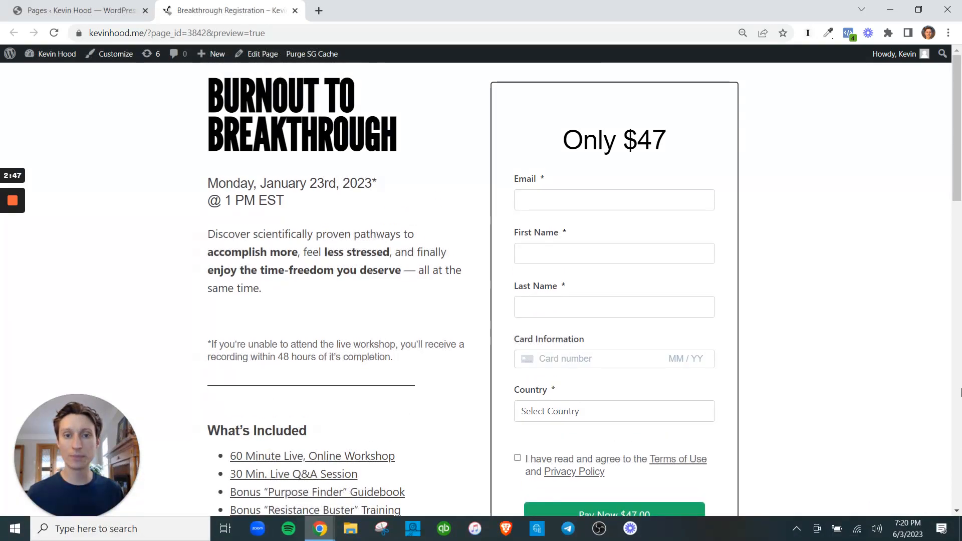
scroll(960, 393, "down", 12)
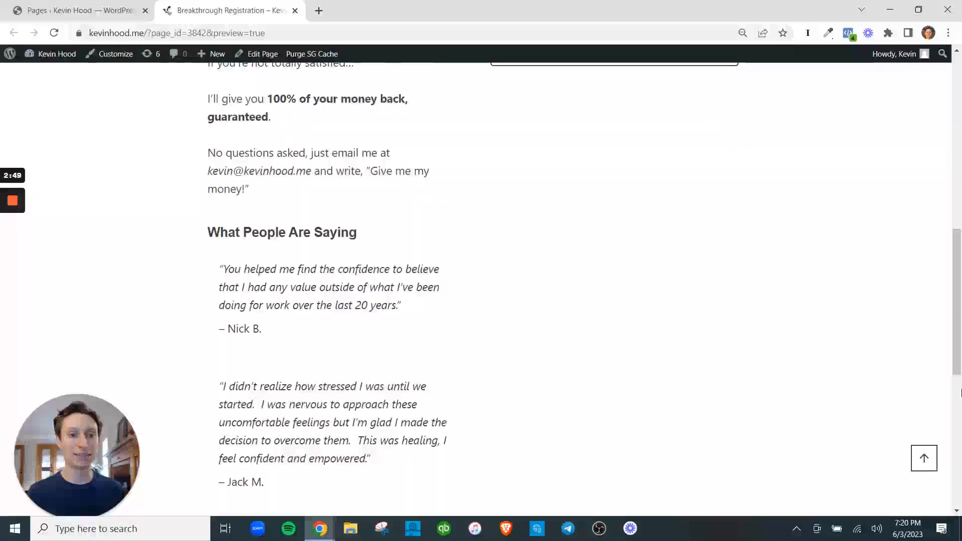
scroll(960, 392, "down", 8)
scroll(676, 434, "up", 10)
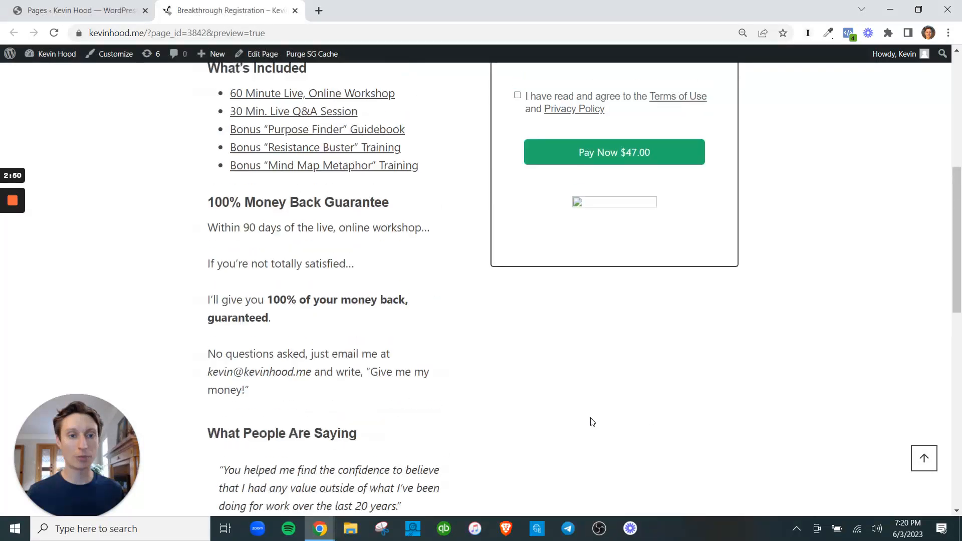
scroll(339, 404, "up", 7)
scroll(339, 405, "down", 3)
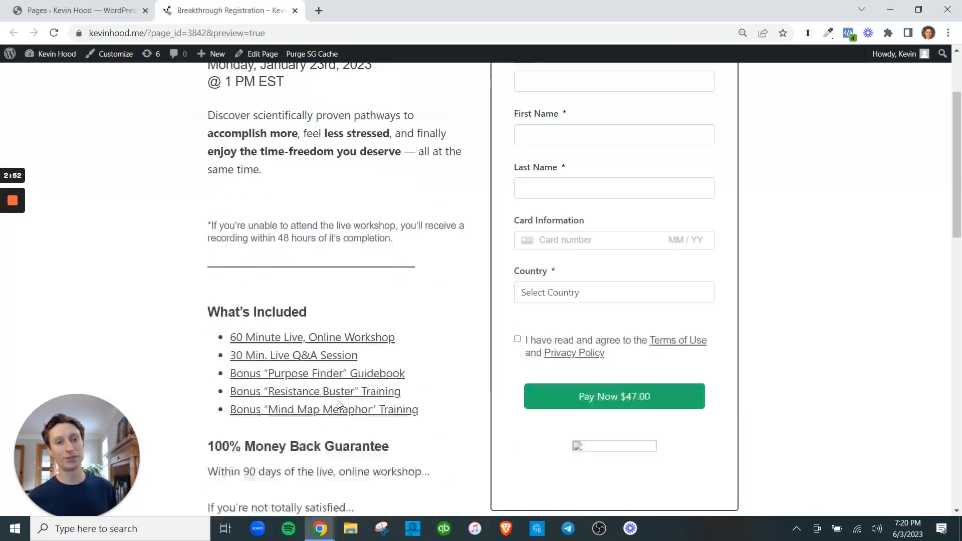
scroll(337, 405, "down", 3)
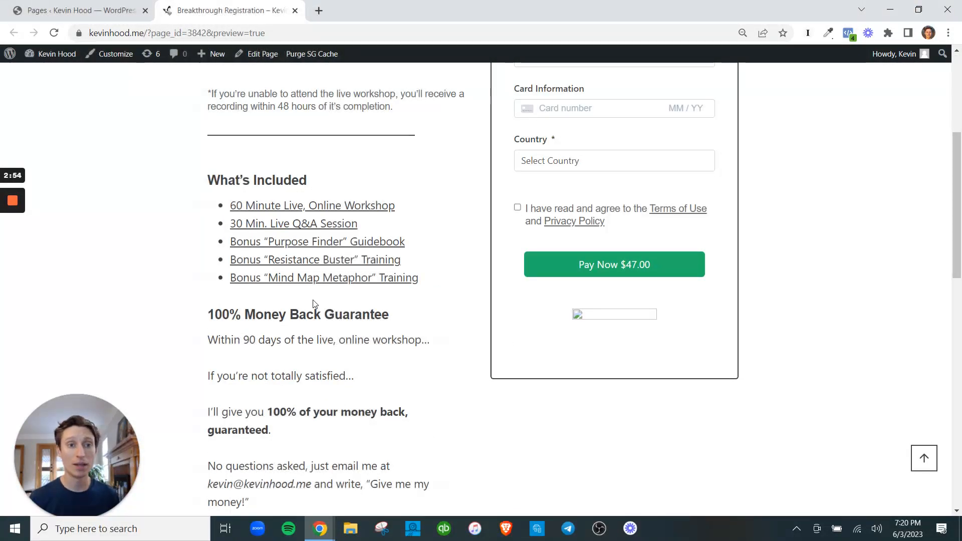
scroll(303, 327, "up", 5)
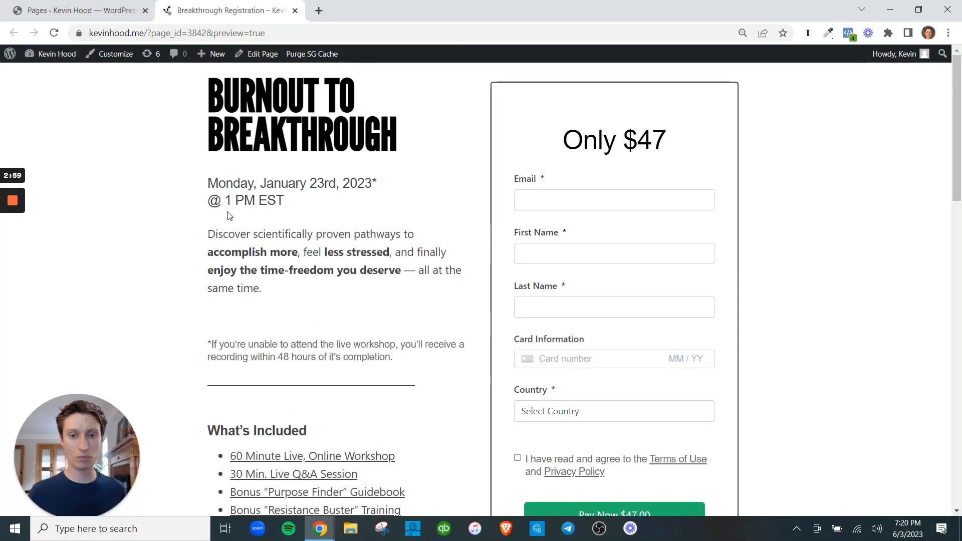
Step: Open the Breakthrough Registration page for editing and select the row layout that contains the Burnout to Breakthrough heading
left_click(101, 11)
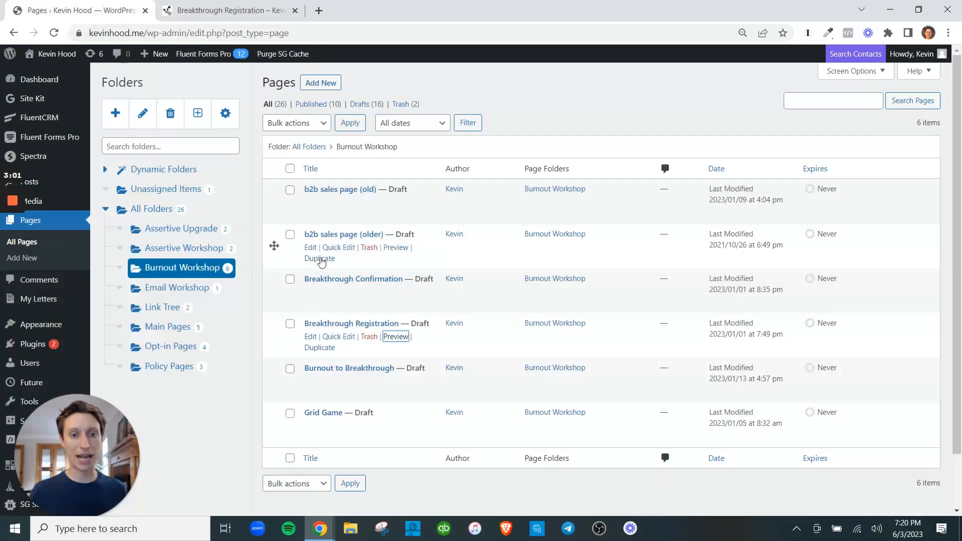
left_click(311, 336)
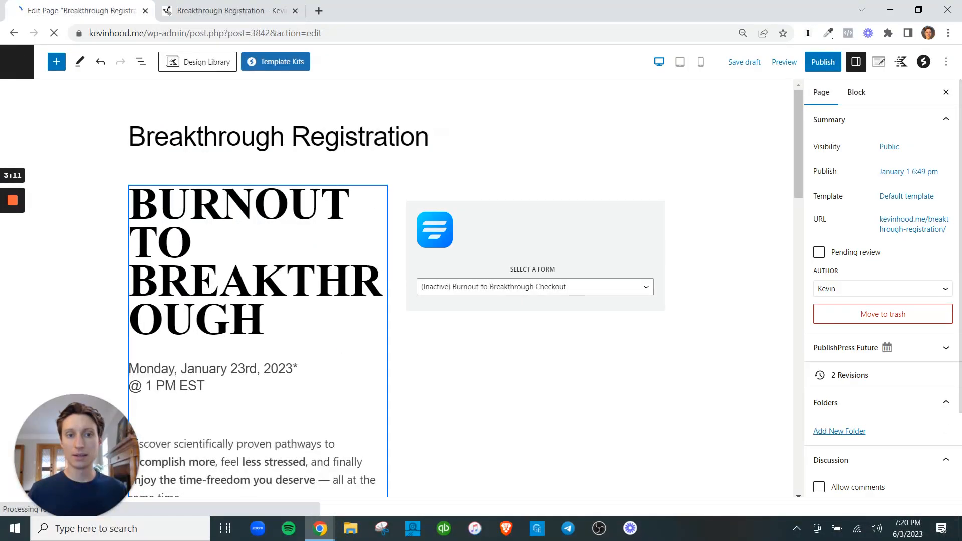
triple_click(346, 207)
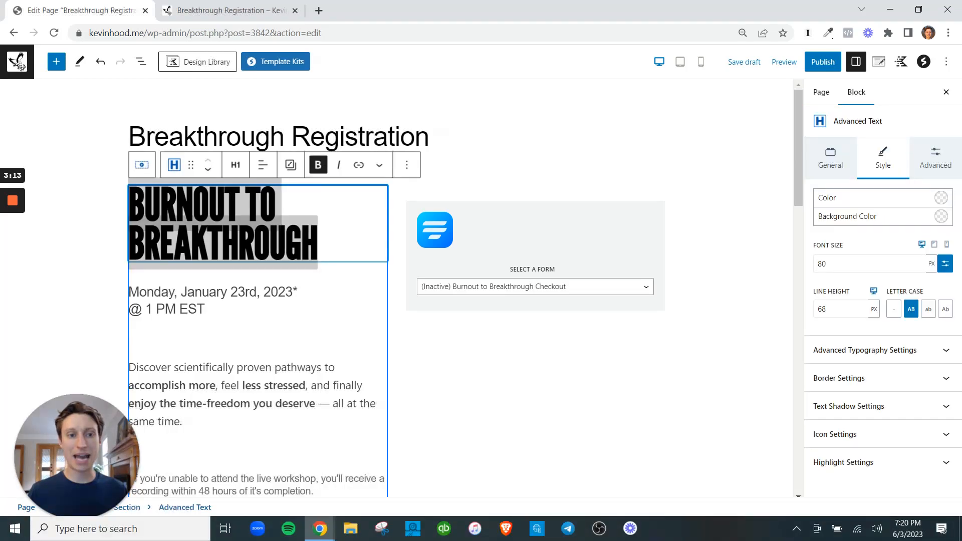
left_click(150, 165)
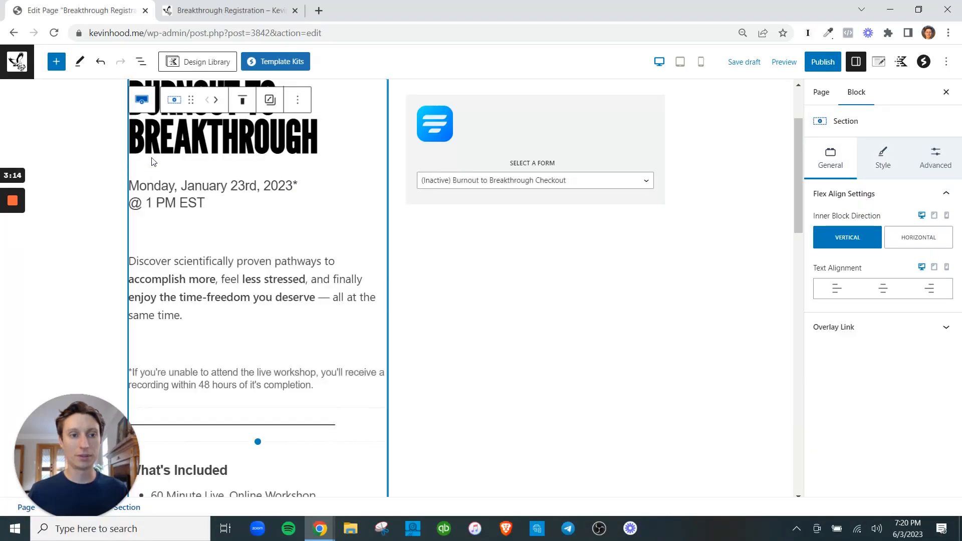
left_click(142, 99)
scroll(704, 425, "up", 2)
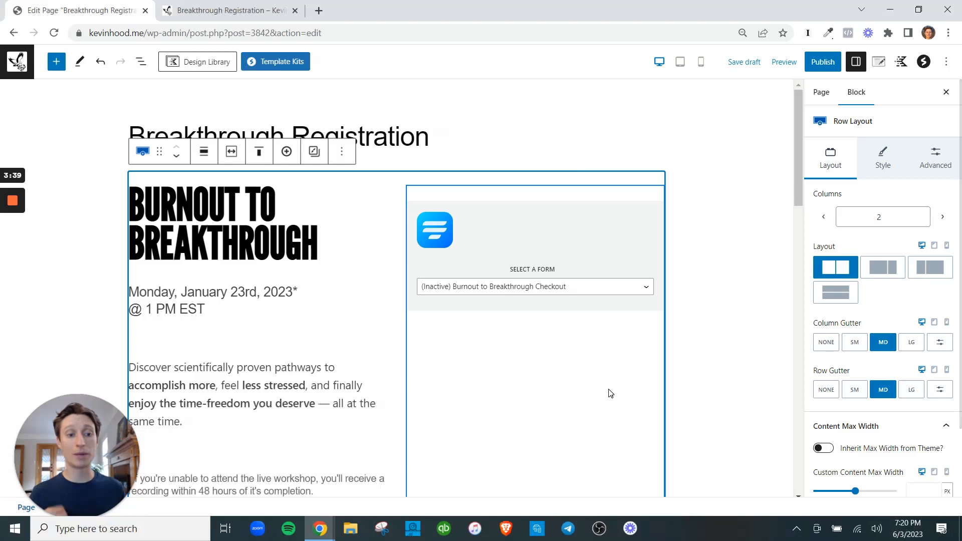
Step: Inspect the blocks in both columns, including the Fluent Forms block, the main heading and the form's section
left_click(714, 277)
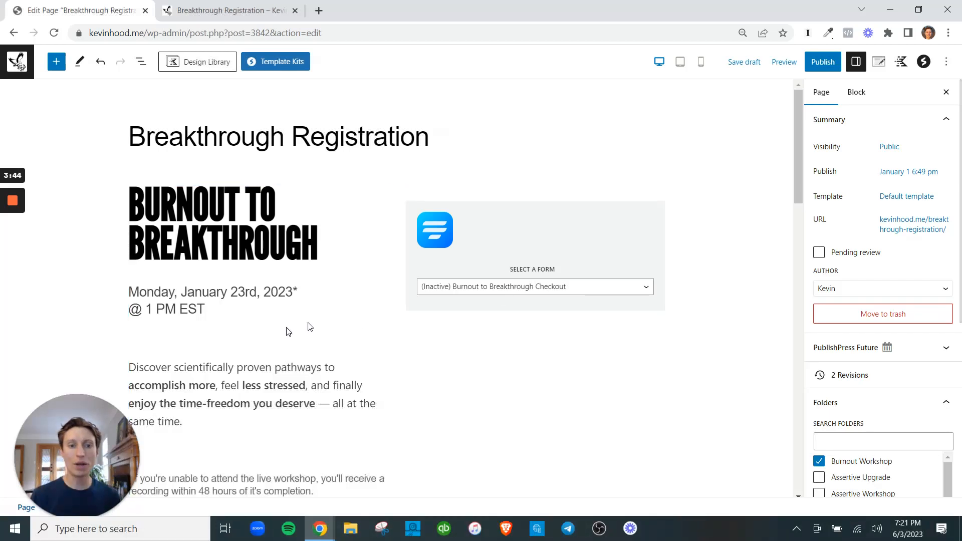
left_click(355, 325)
left_click(438, 352)
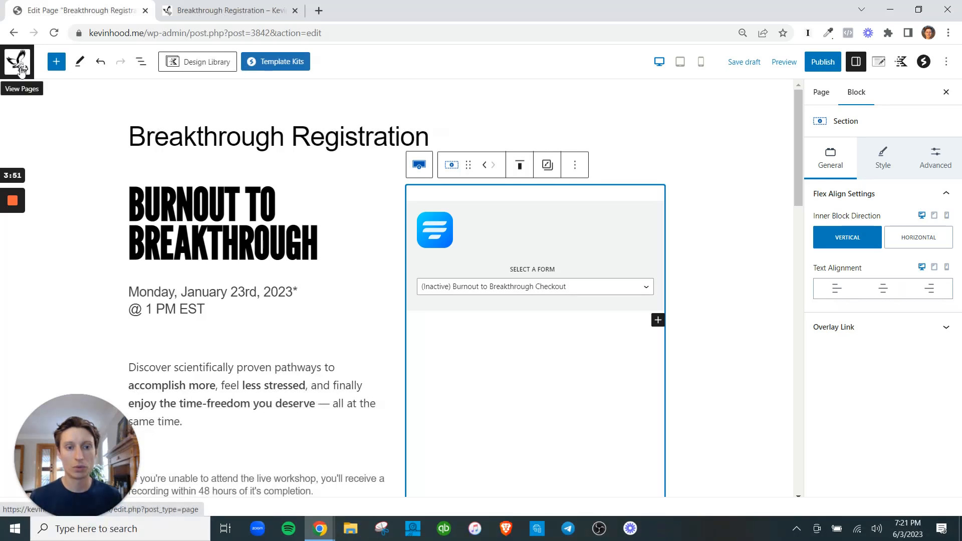
left_click(547, 223)
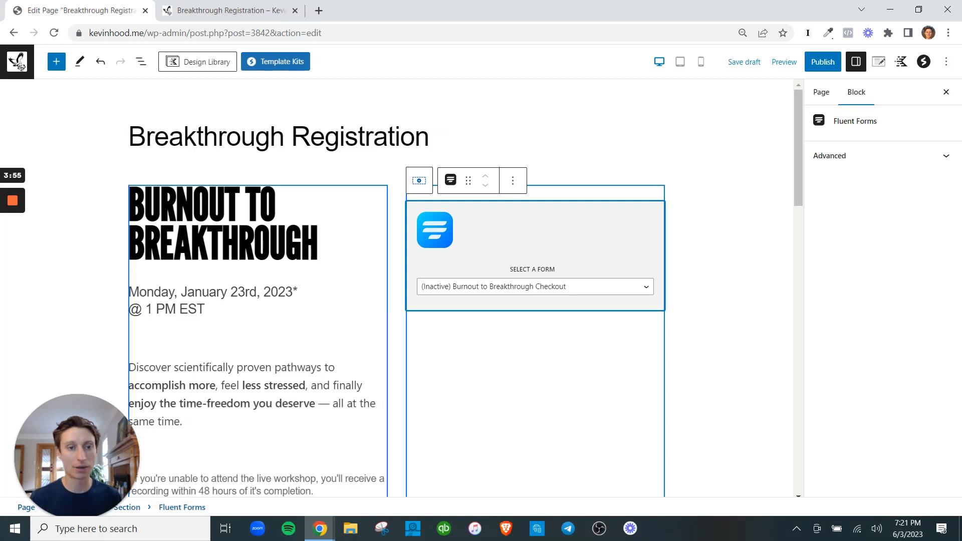
left_click(285, 242)
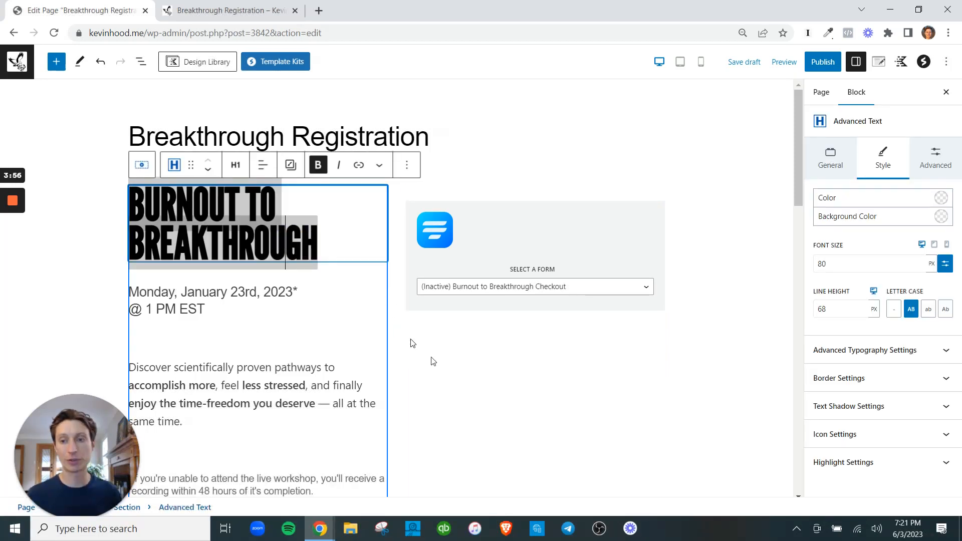
left_click(553, 417)
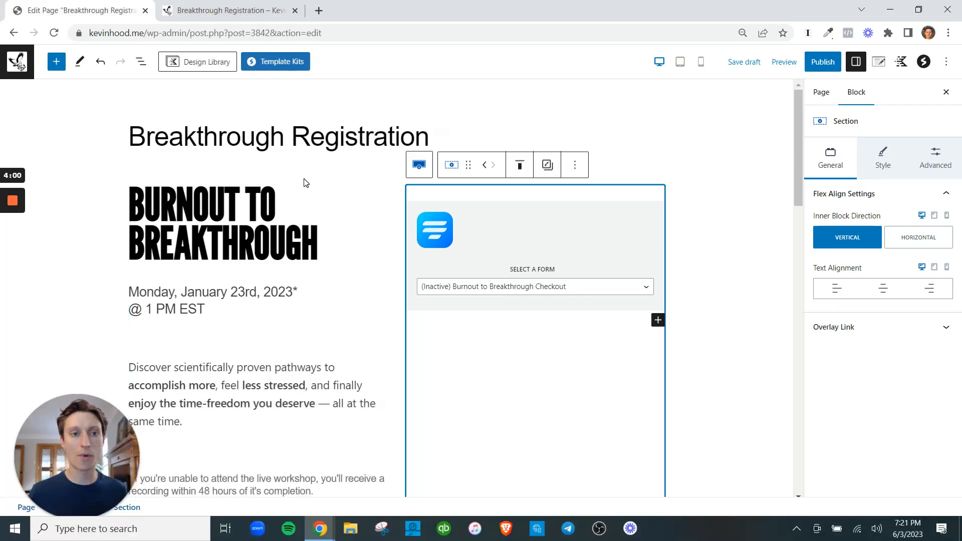
Step: Create a new page titled "Checkout Page" and display its page settings
left_click(17, 61)
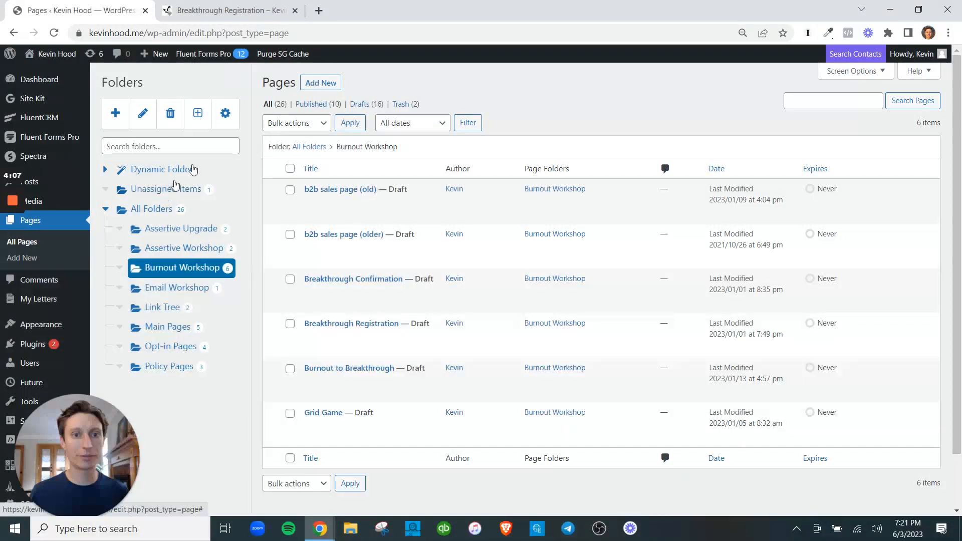
left_click(316, 83)
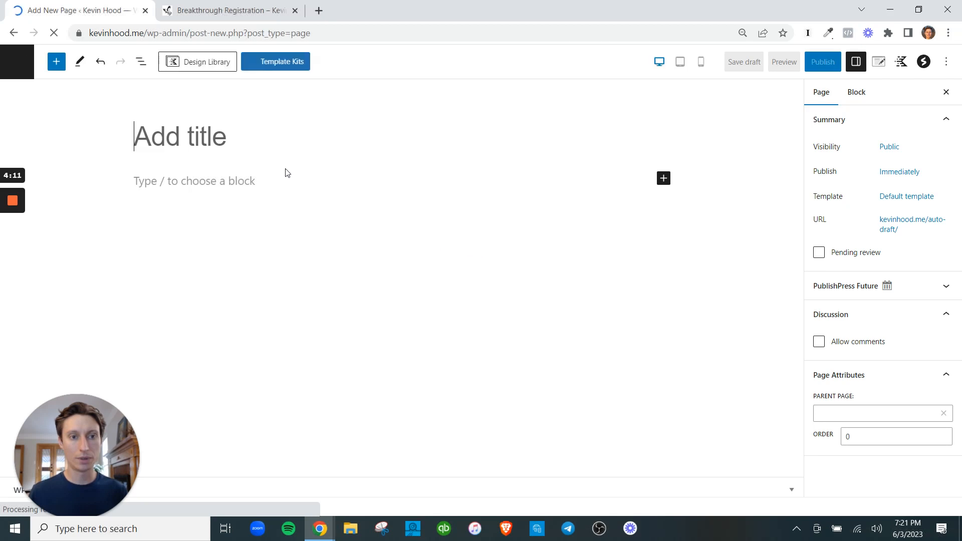
type("Check")
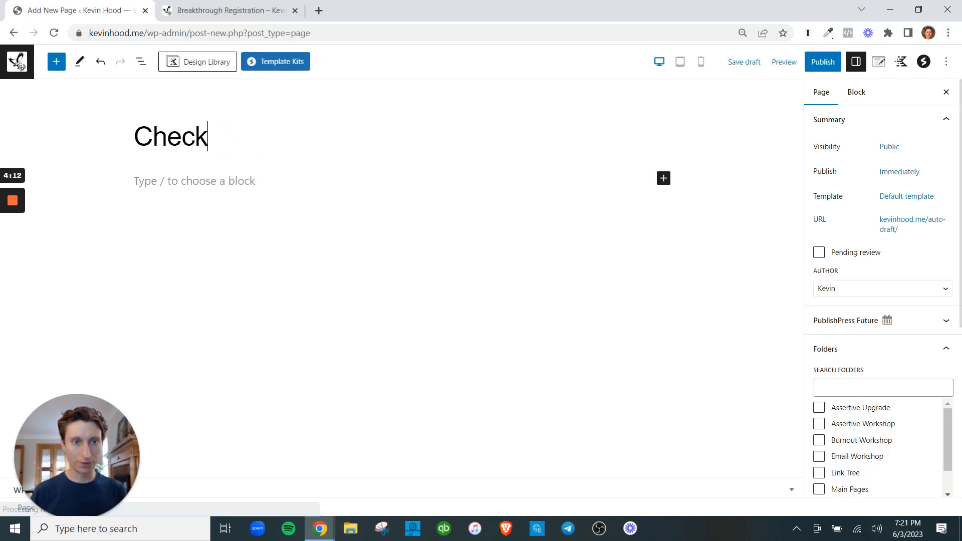
type("out Page")
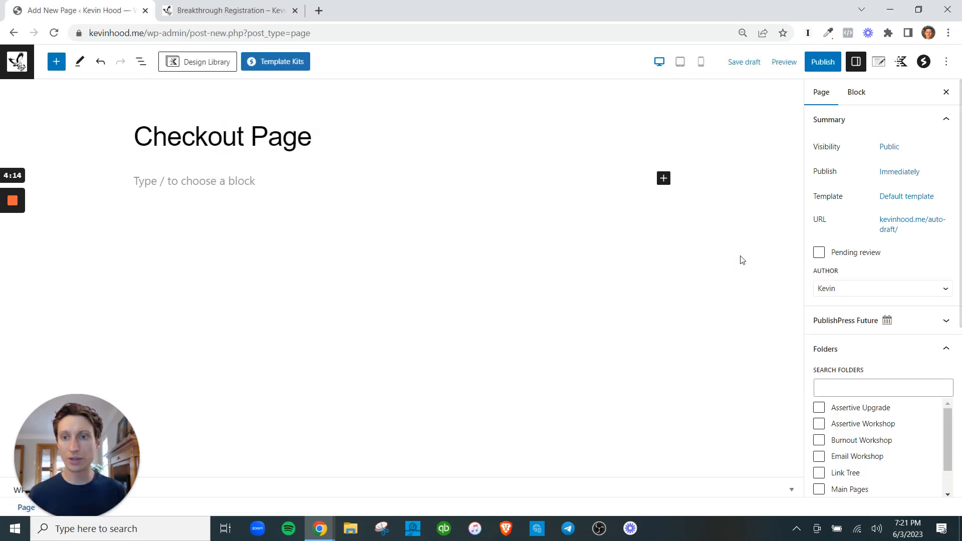
left_click(878, 62)
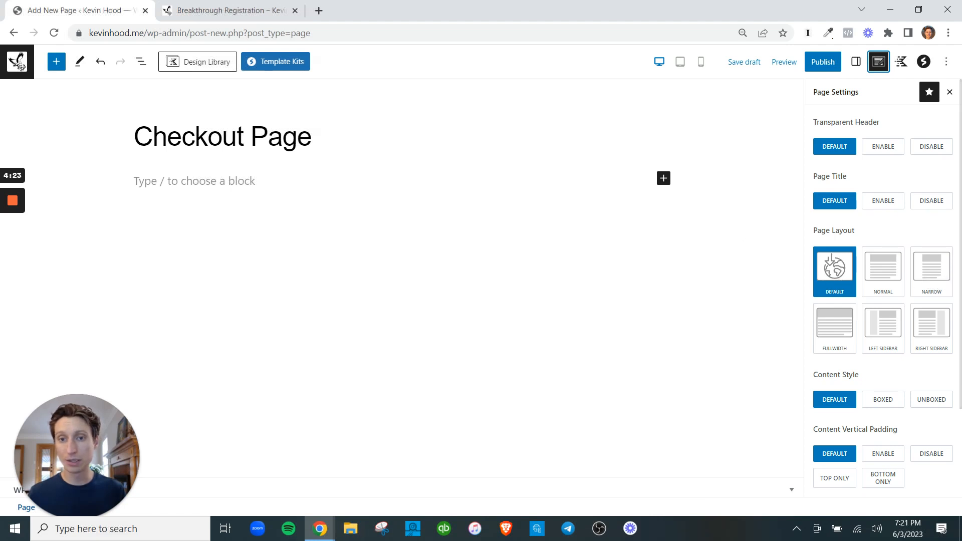
Step: Insert a Row Layout block with two equal columns below the title and widen its left column slightly
left_click(231, 186)
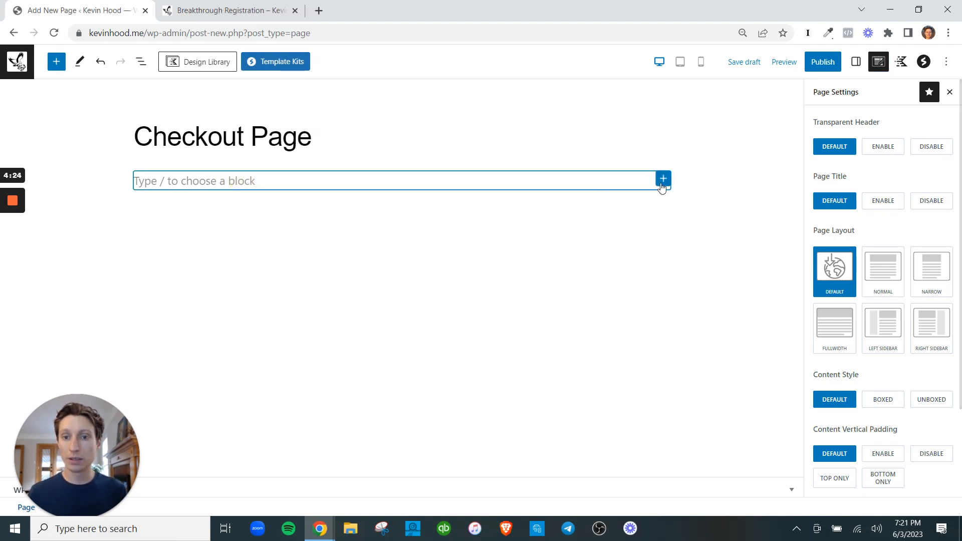
left_click(663, 179)
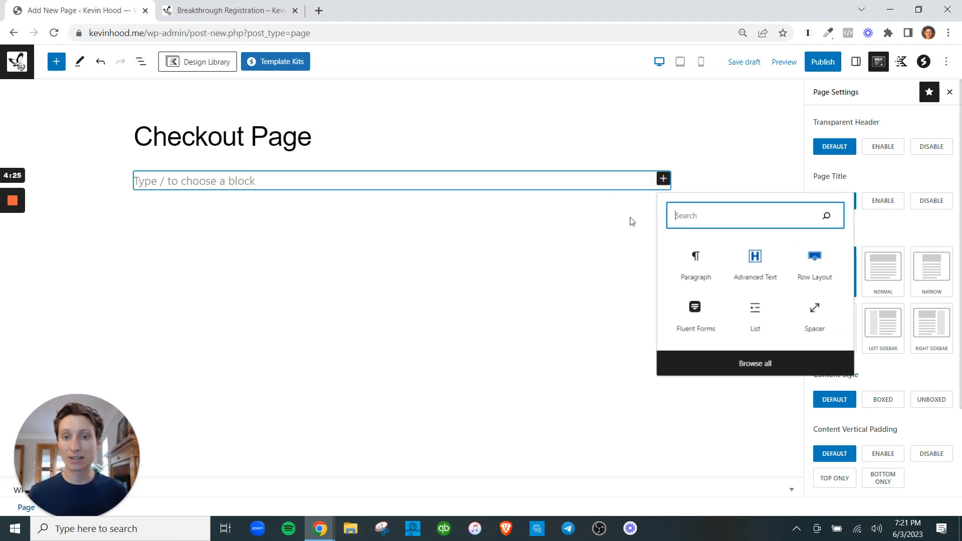
left_click(814, 264)
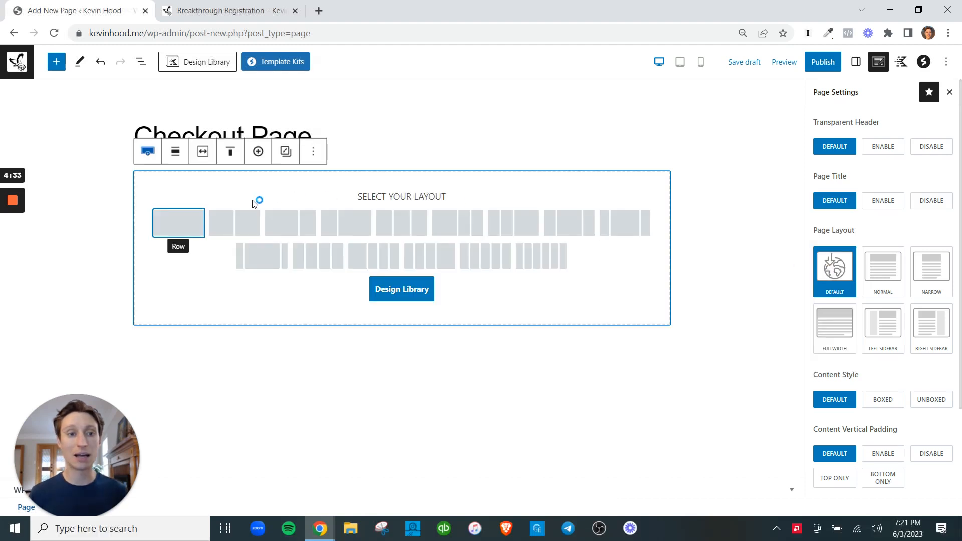
left_click(240, 227)
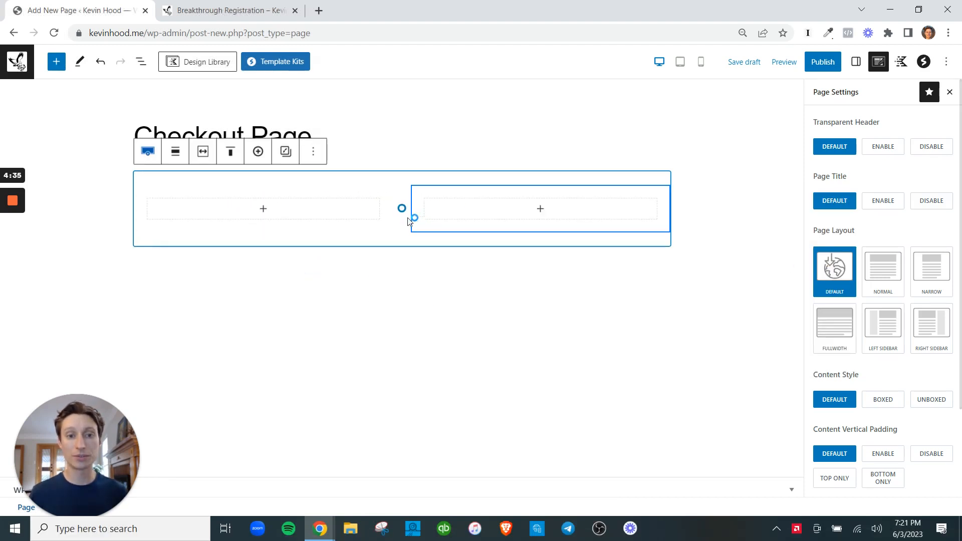
left_click_drag(401, 208, 436, 211)
Step: Insert an Advanced Text block in the row's left column and make it a level 1 heading
left_click(277, 208)
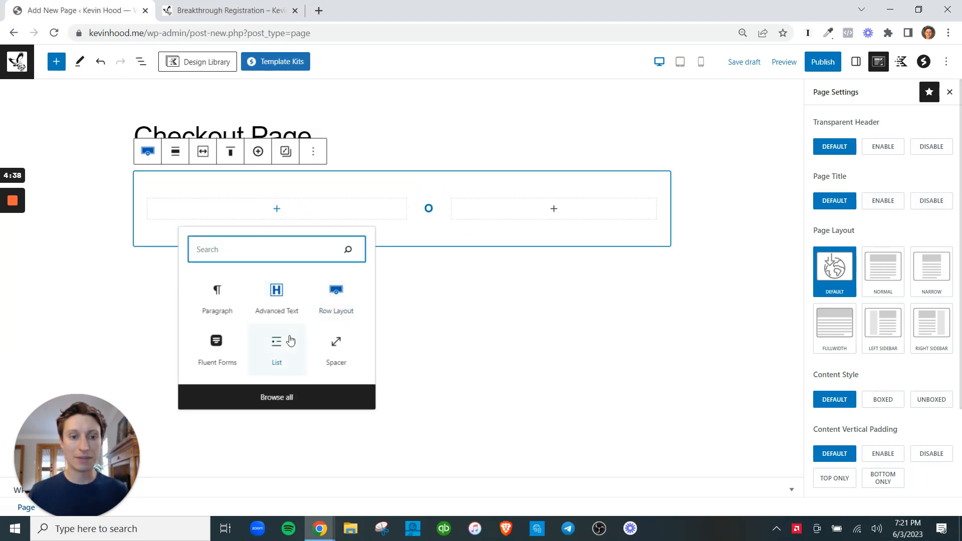
left_click(278, 301)
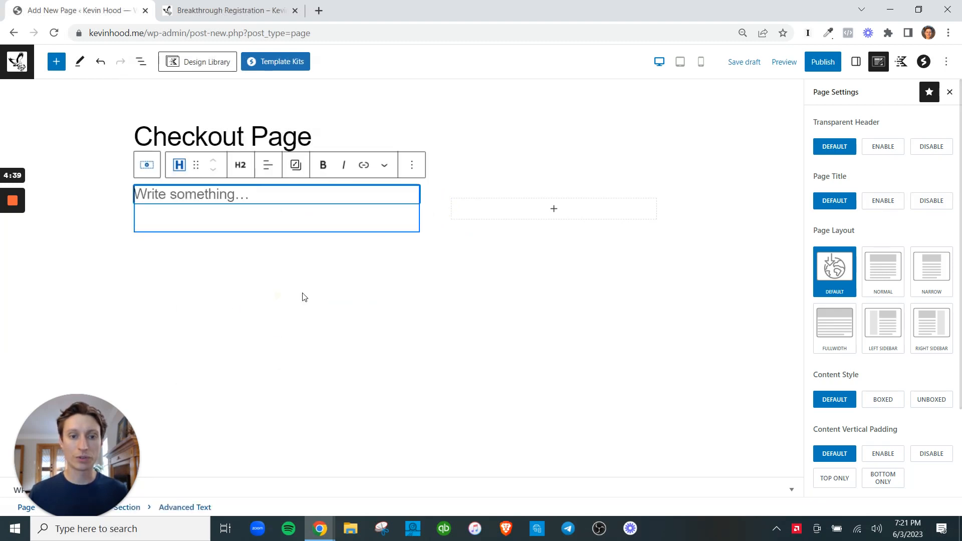
left_click(244, 174)
left_click(266, 199)
type("C")
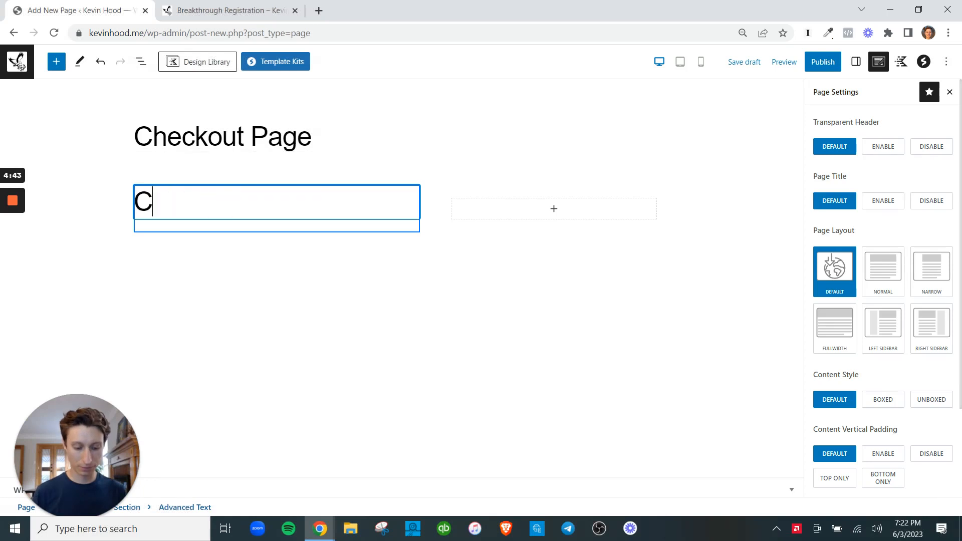
type("Hec")
key("BackSpace")
key("BackSpace")
key("BackSpace")
type("heckout")
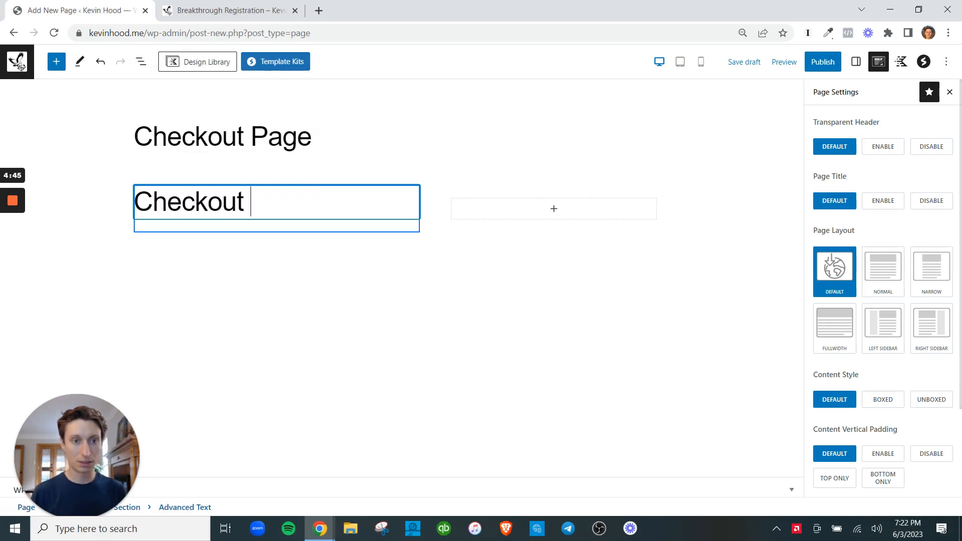
key("BackSpace")
key("BackSpace")
key("BackSpace")
key("BackSpace")
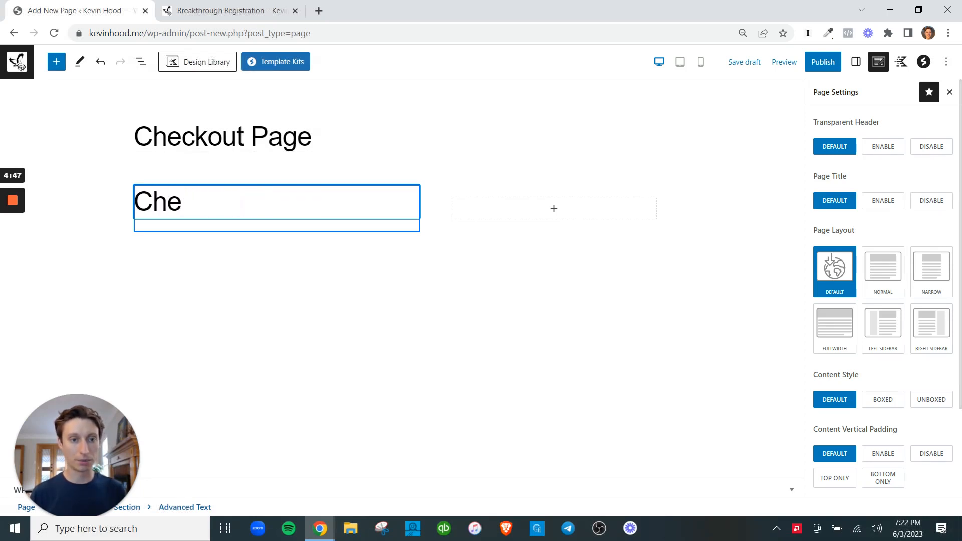
key("BackSpace")
Step: Enter the heading "The CHeckout Page" with one word per line, and add the paragraph "Awesome subheading." below it
type("The")
key("Return")
type("CHeckout")
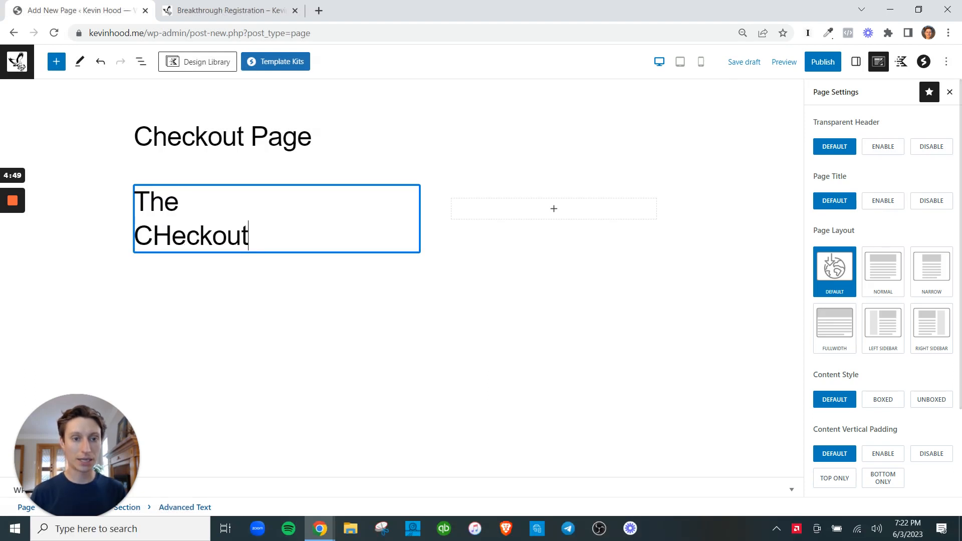
key("Return")
type("Page")
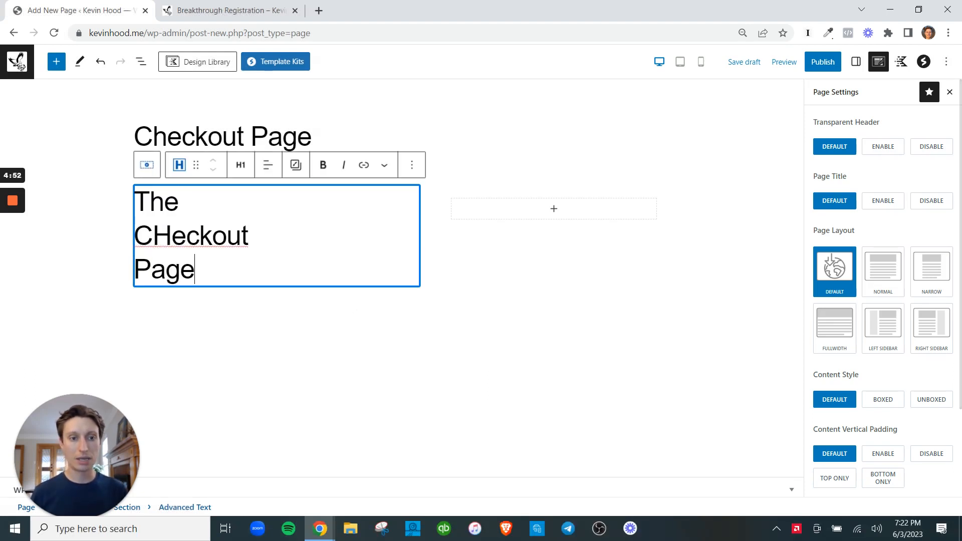
key("Return")
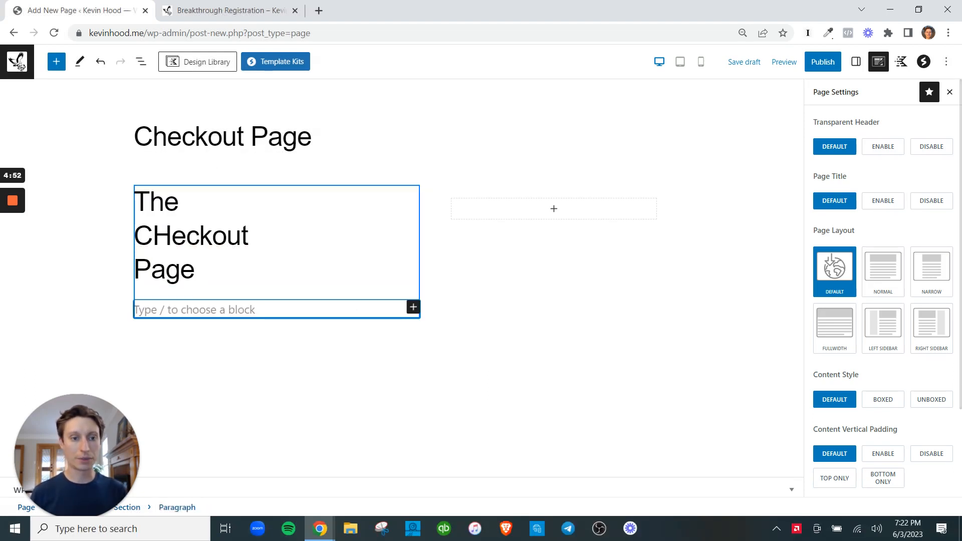
type("Awesome subheading.")
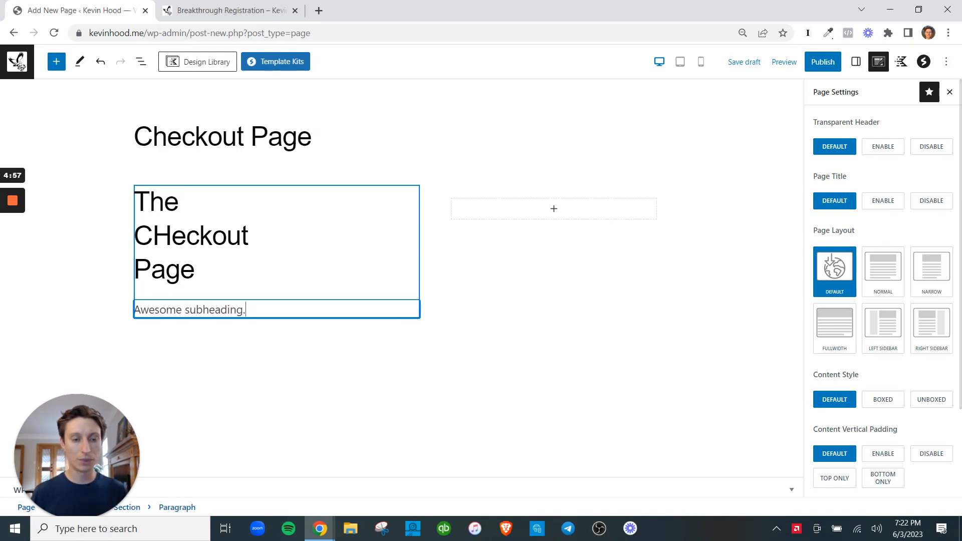
Step: Add a bulleted list below the subheading with the items "POint 1", "point 2" and "point 3"
key("Return")
type("/list")
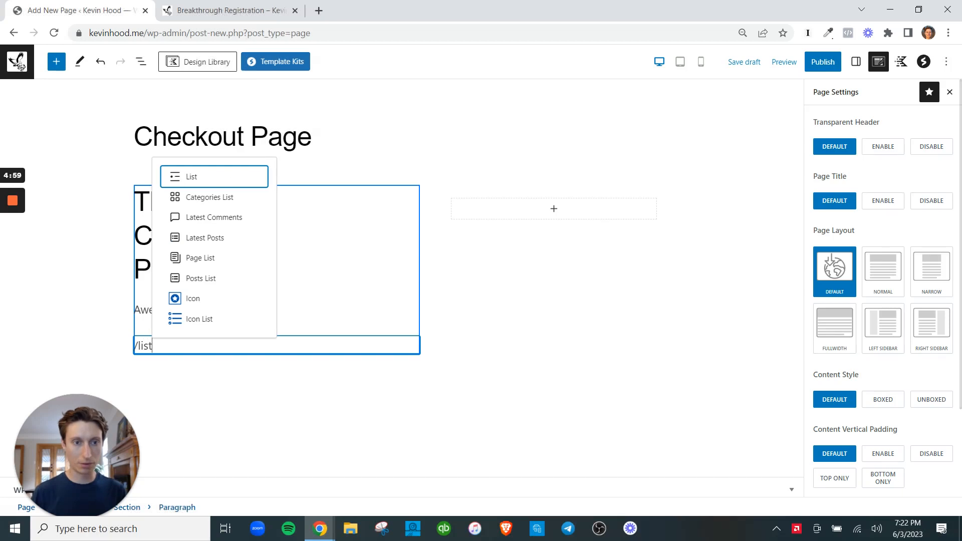
key("Return")
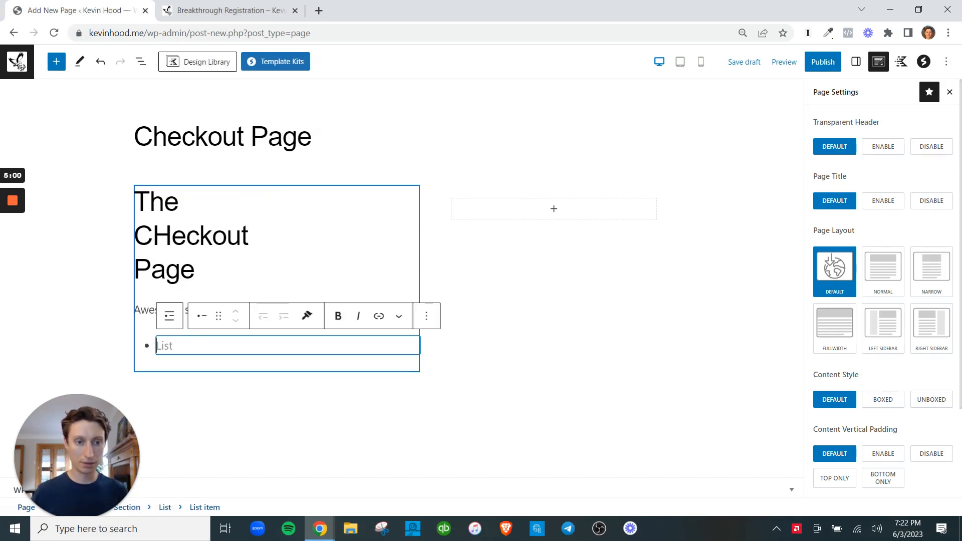
type("POint ")
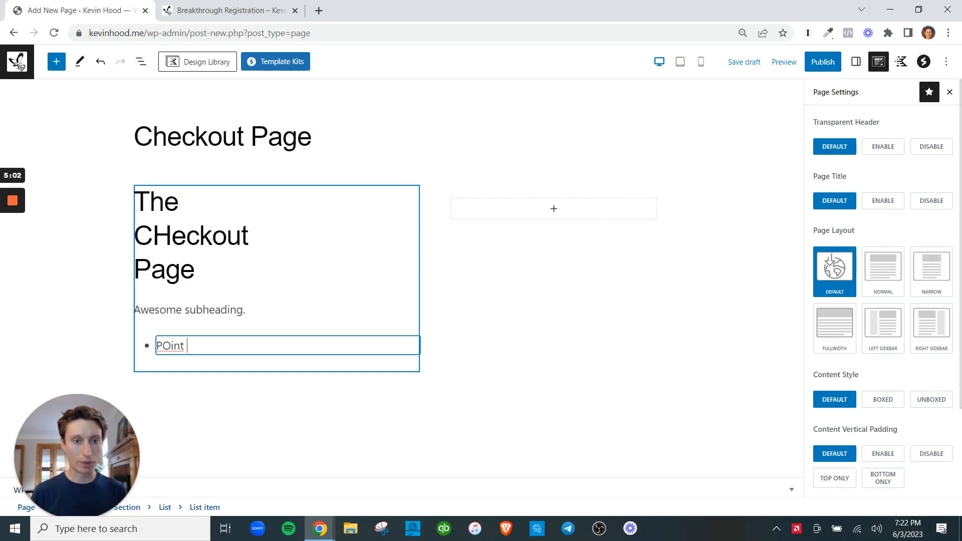
type("1")
key("Return")
type("point 2")
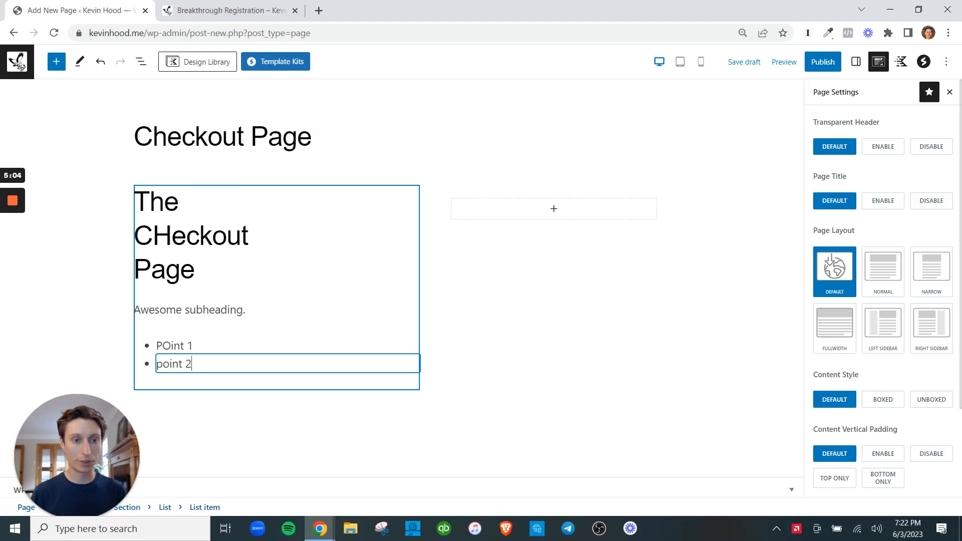
key("Return")
type("point 3")
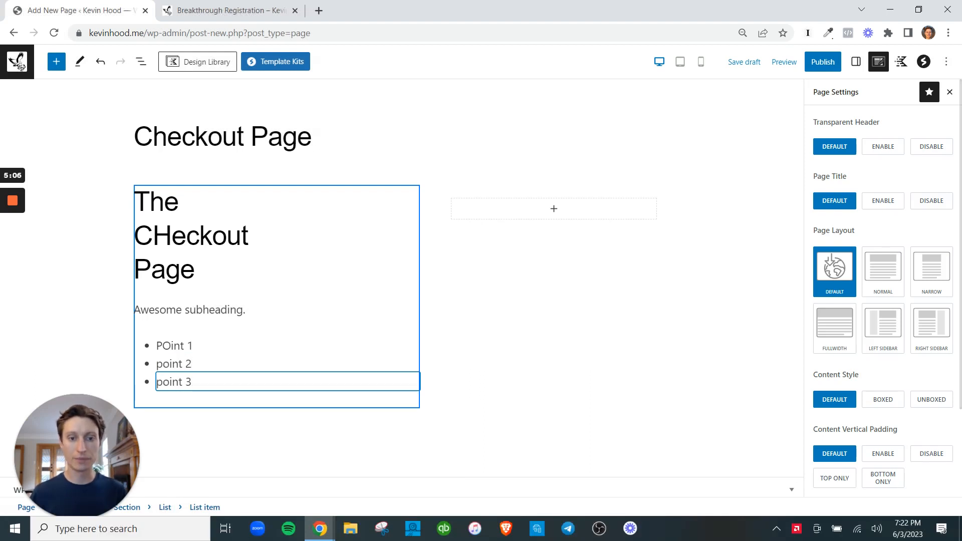
Step: Insert a Fluent Forms block in the right column and select the form "(Inactive) Burnout to Breakthrough Checkout"
left_click(555, 209)
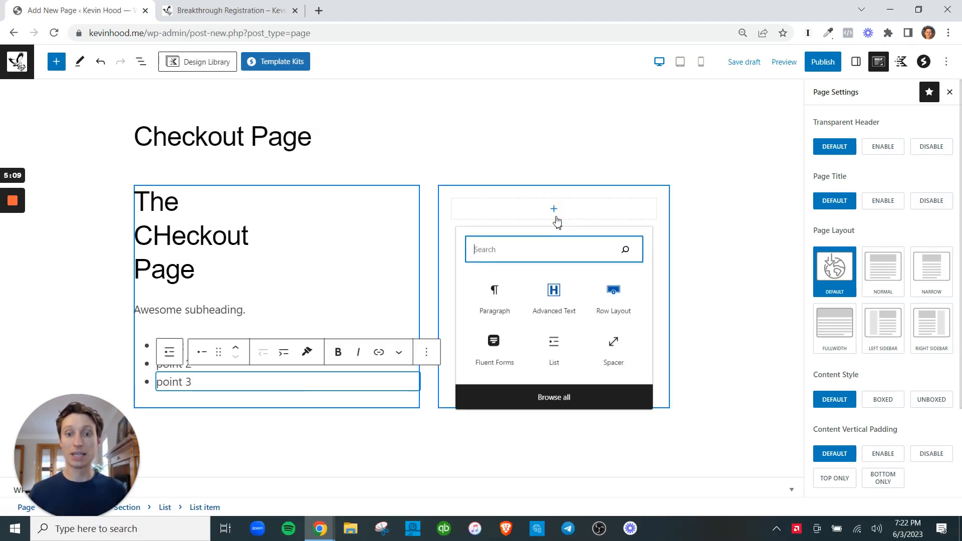
left_click(497, 349)
left_click(555, 287)
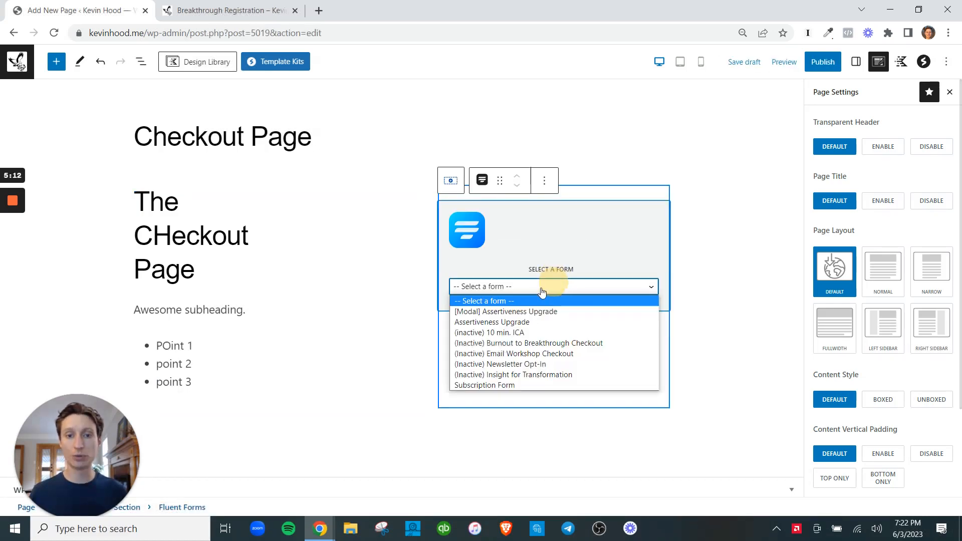
left_click(524, 348)
left_click(701, 357)
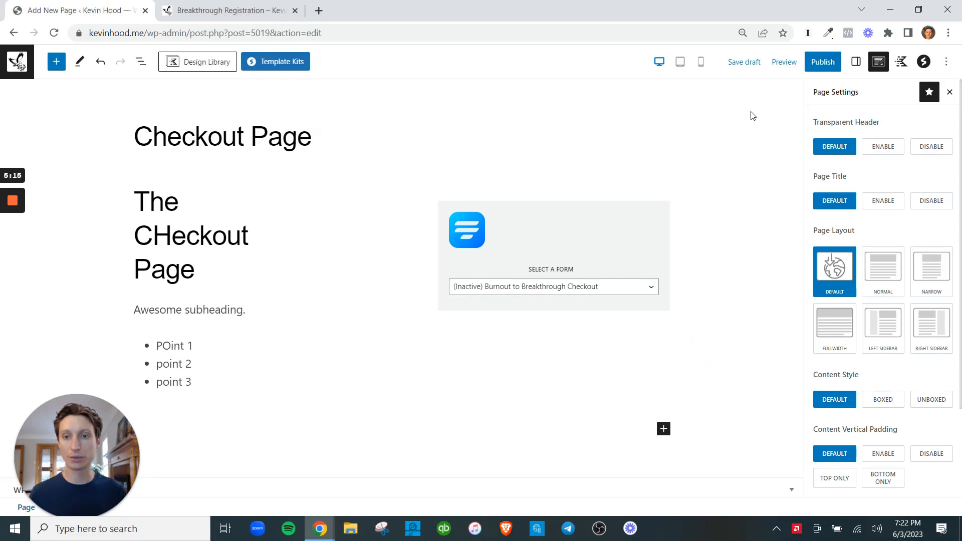
Step: Leave the page editor and open the "(Inactive) Burnout to Breakthrough Checkout" form for editing in Fluent Forms
left_click(18, 62)
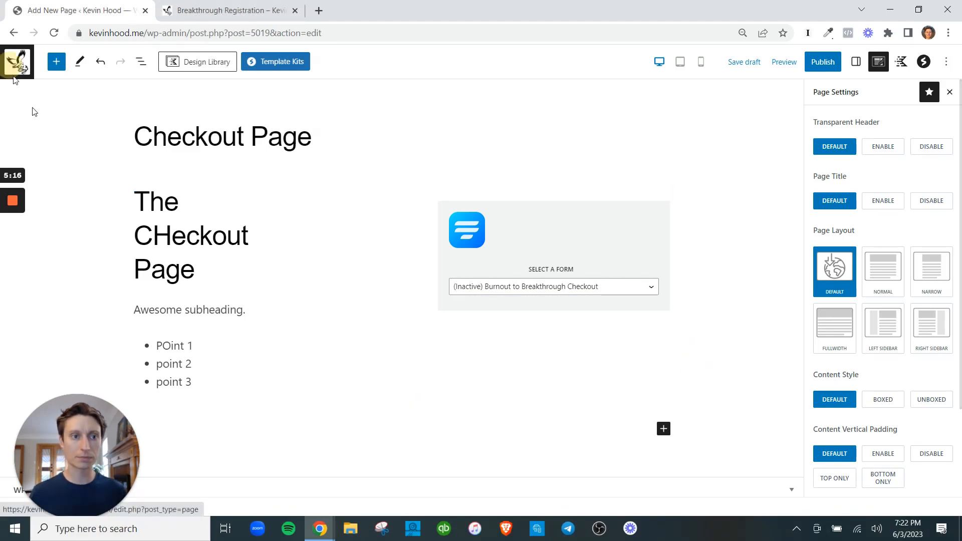
left_click(534, 106)
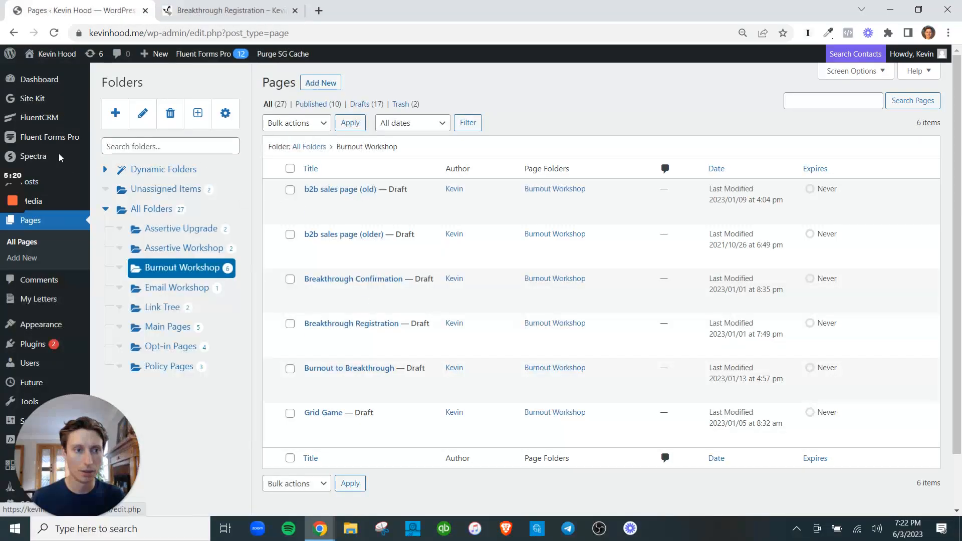
mouse_move(55, 142)
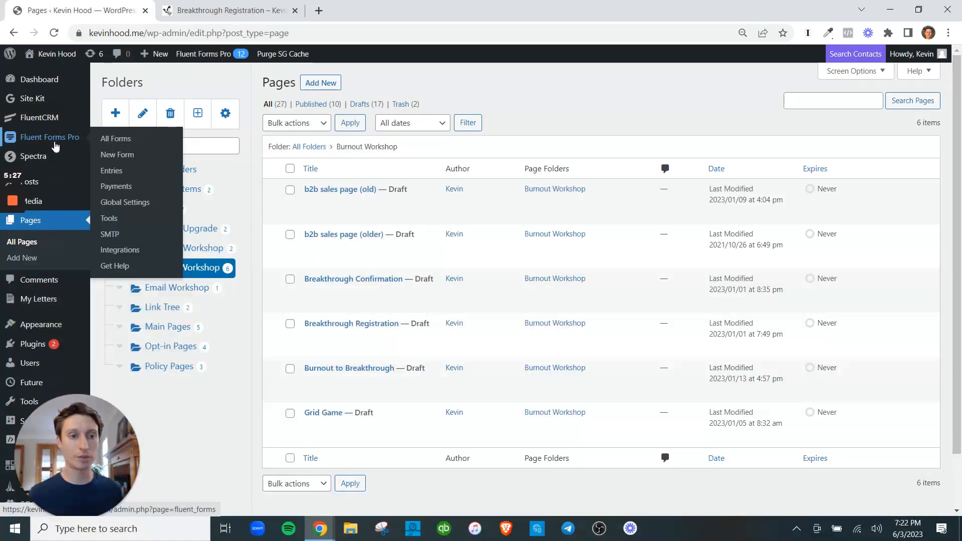
left_click(118, 139)
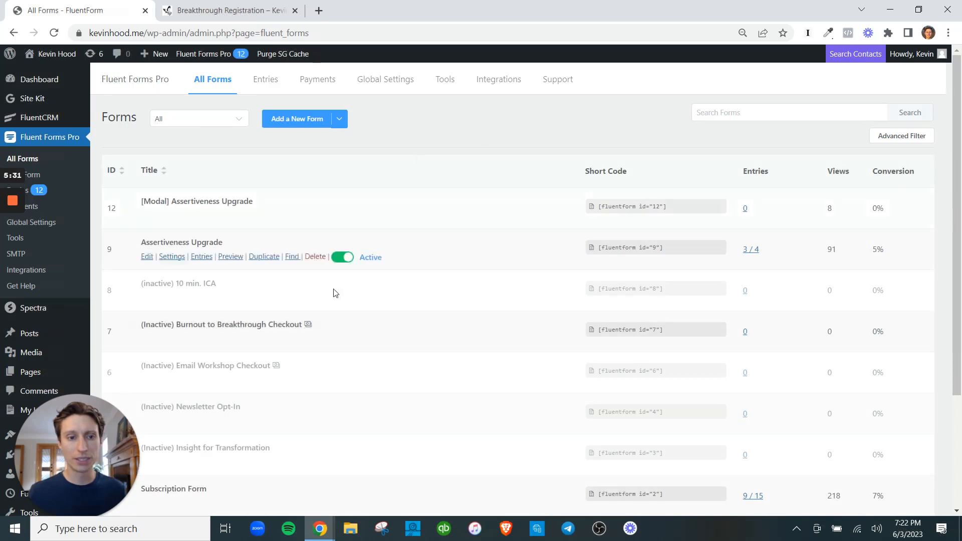
left_click(147, 338)
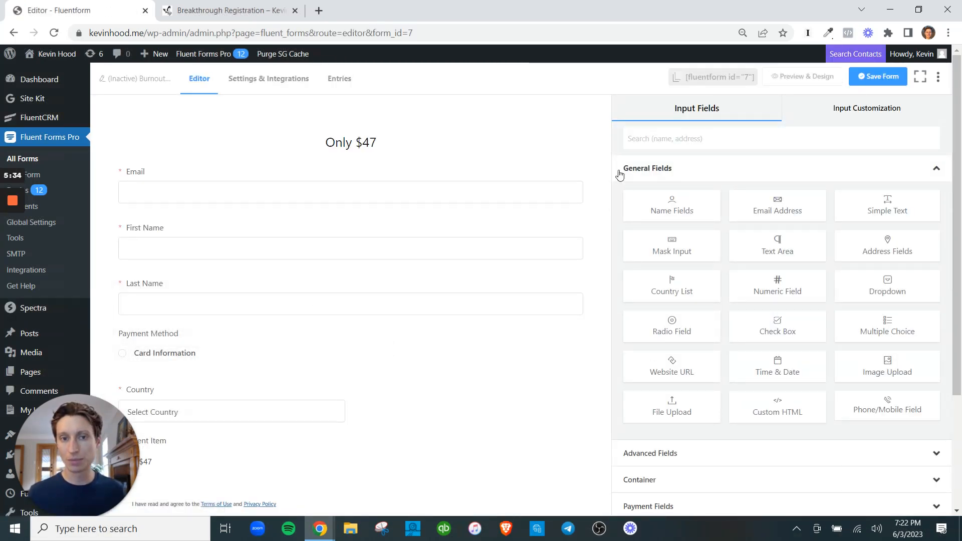
Step: Examine the custom HTML price heading's content and heading format options, along with the input fields available for the form
left_click(442, 150)
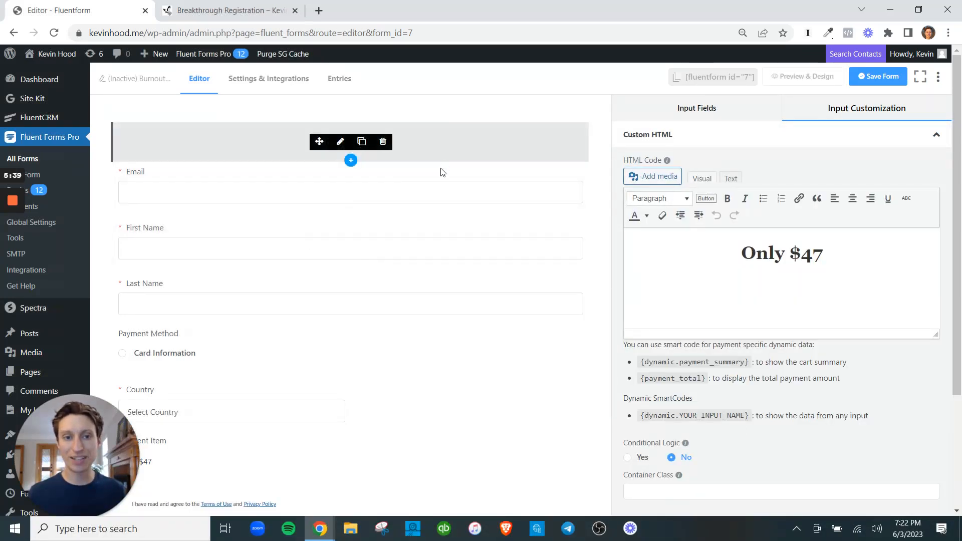
left_click(694, 120)
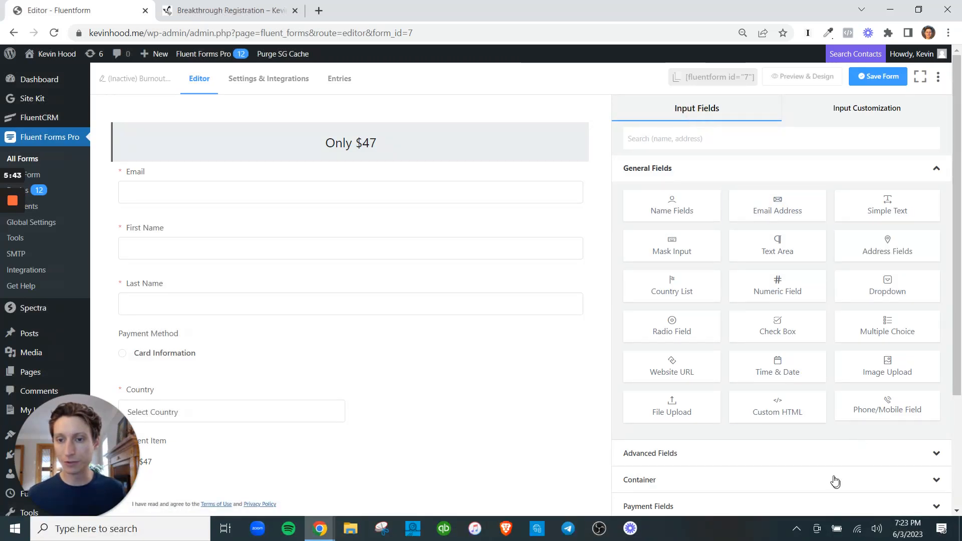
left_click(477, 157)
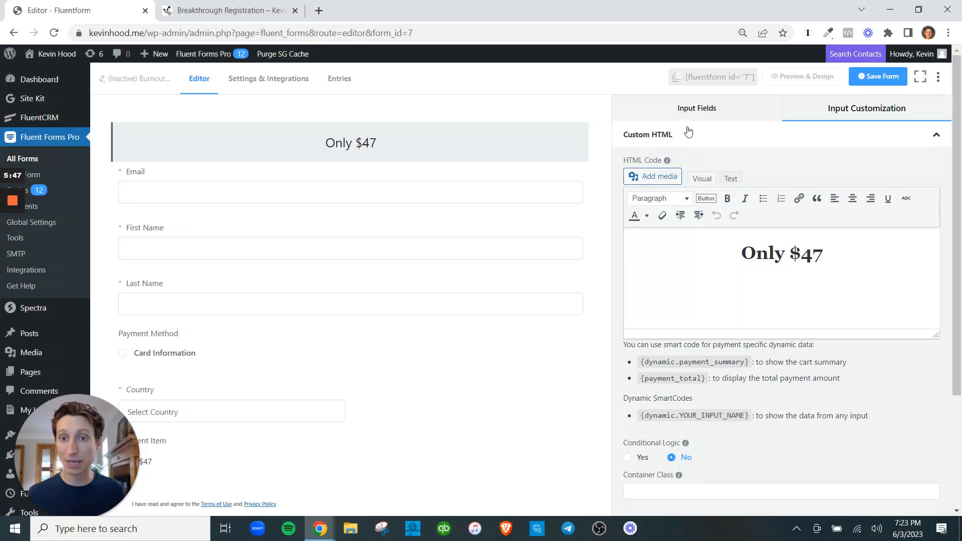
left_click(695, 108)
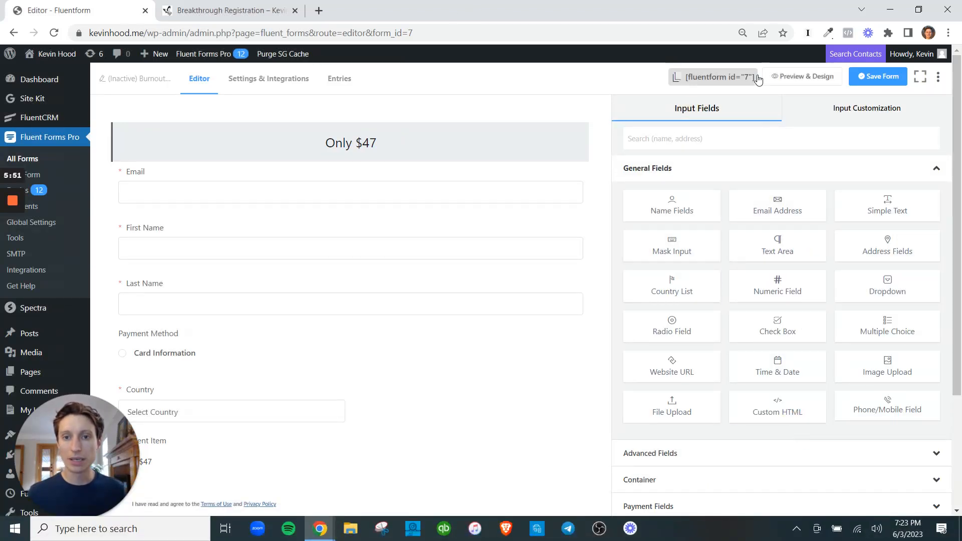
left_click(479, 140)
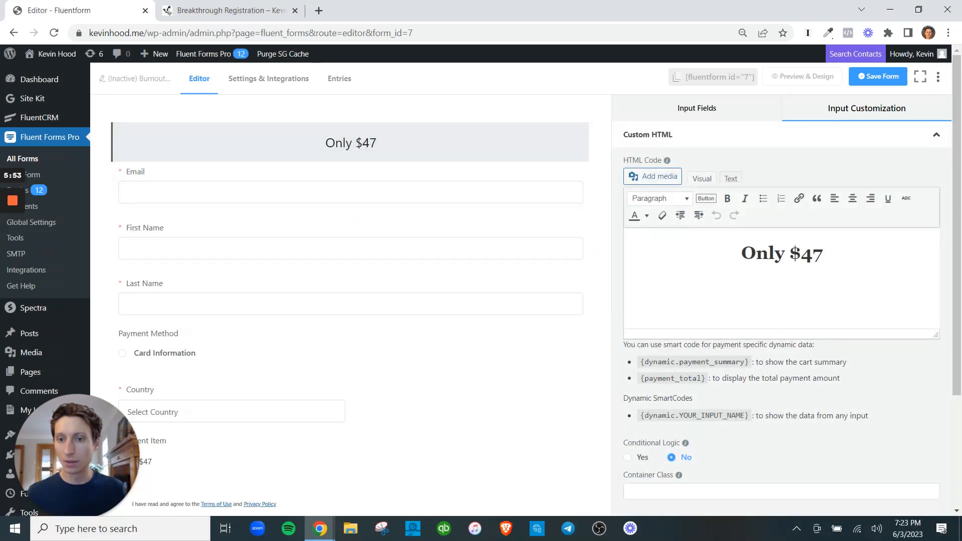
left_click(756, 253)
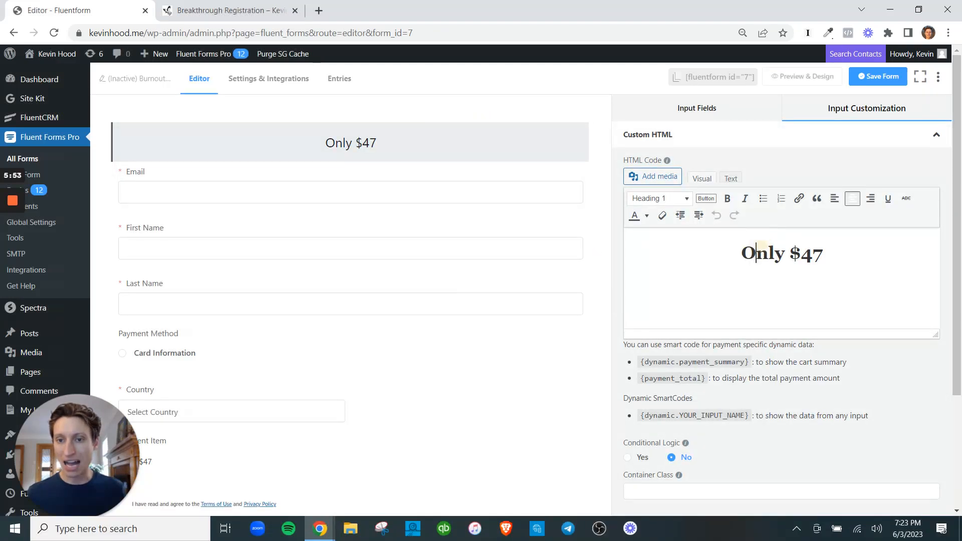
left_click(685, 200)
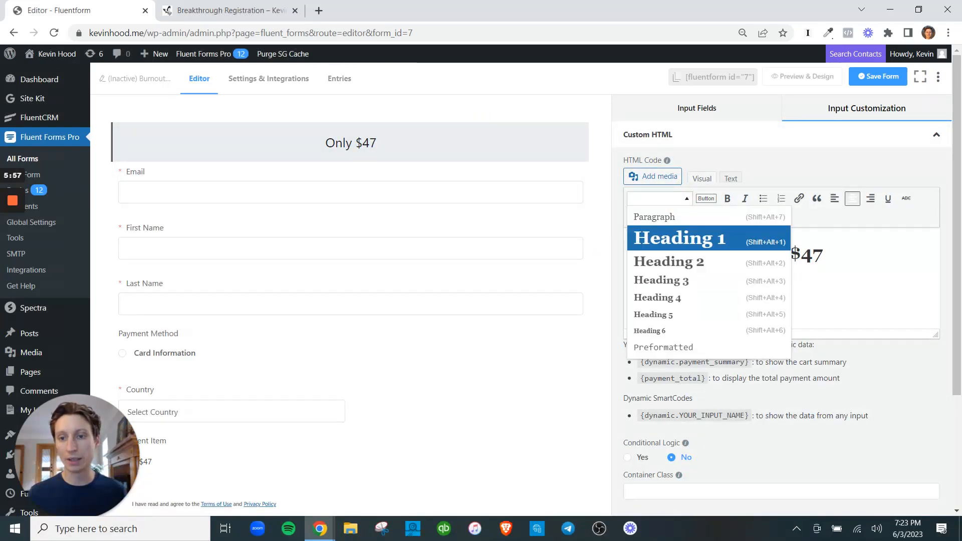
left_click(739, 242)
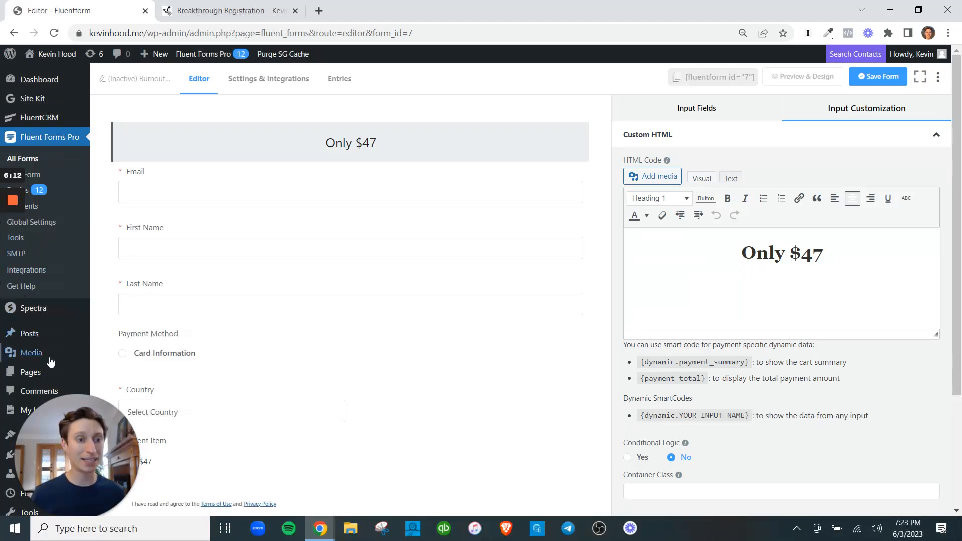
scroll(45, 321, "down", 1)
mouse_move(49, 377)
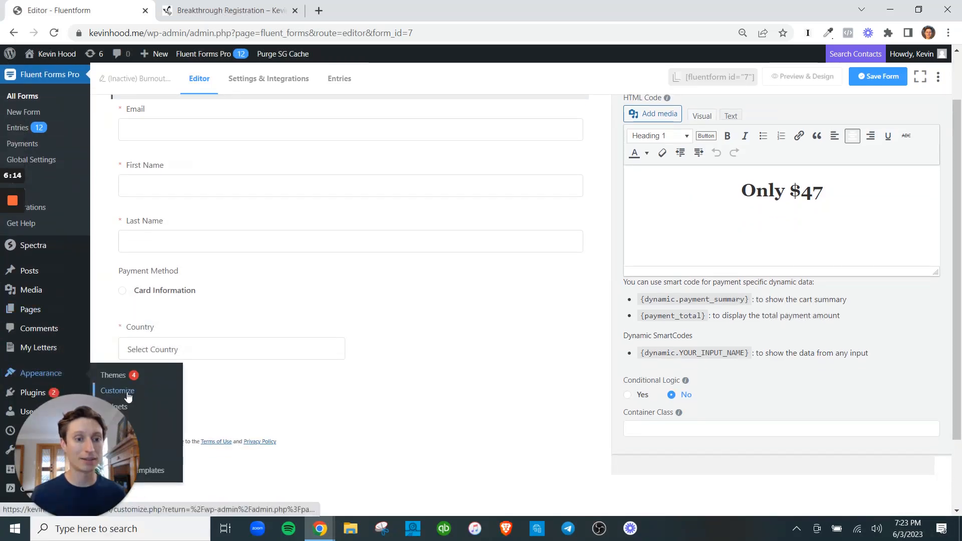
scroll(586, 385, "up", 1)
Step: Inspect the lower part of the form and the settings and text of its Terms & Conditions field
scroll(627, 379, "down", 1)
scroll(464, 382, "down", 2)
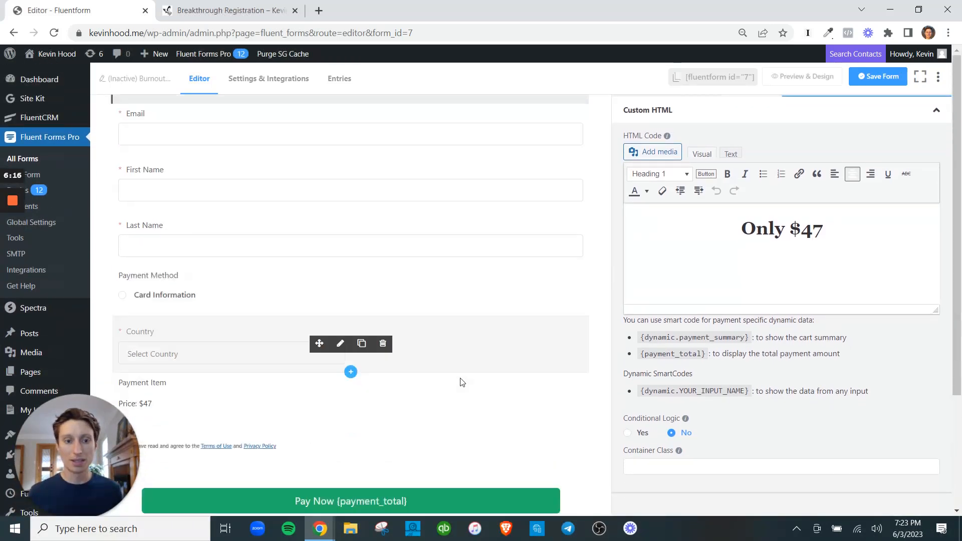
left_click(231, 399)
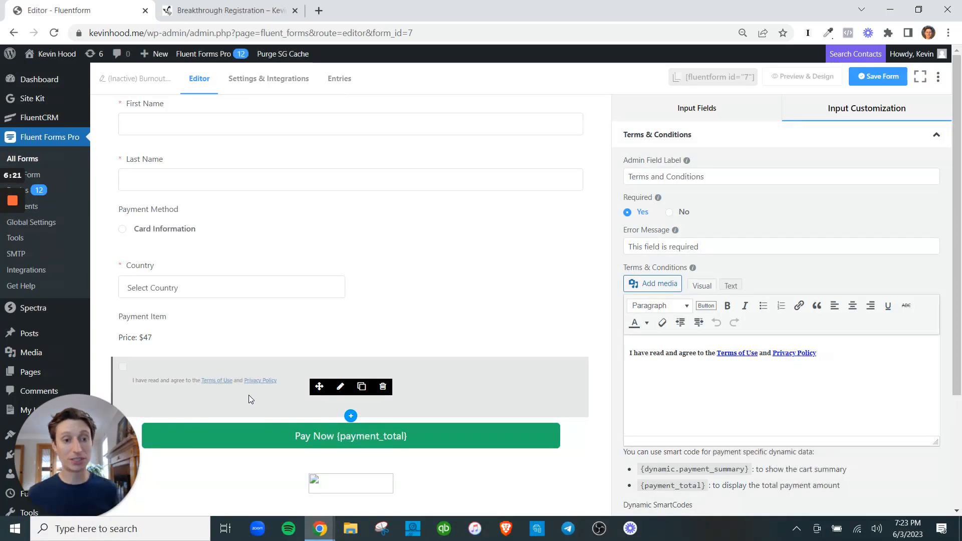
left_click(684, 356)
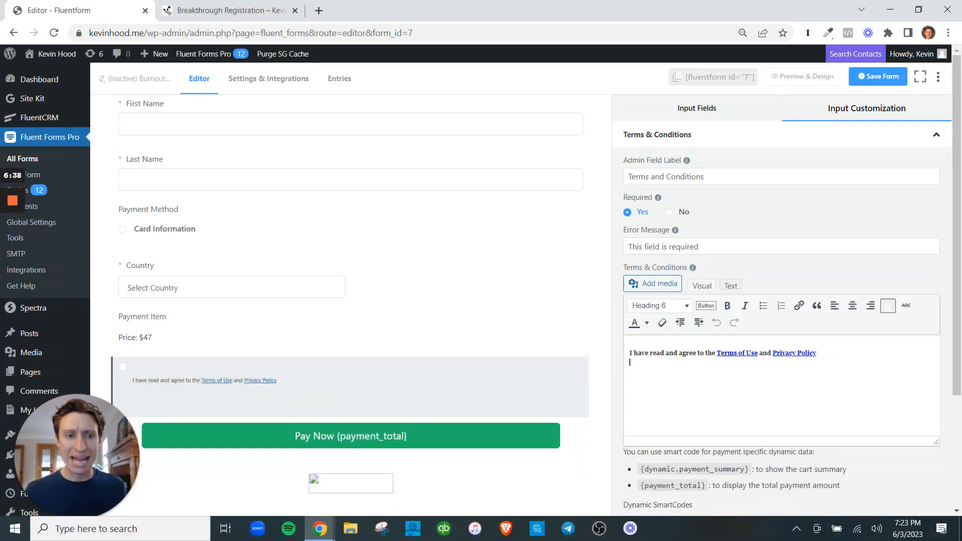
scroll(565, 363, "up", 2)
scroll(564, 362, "down", 2)
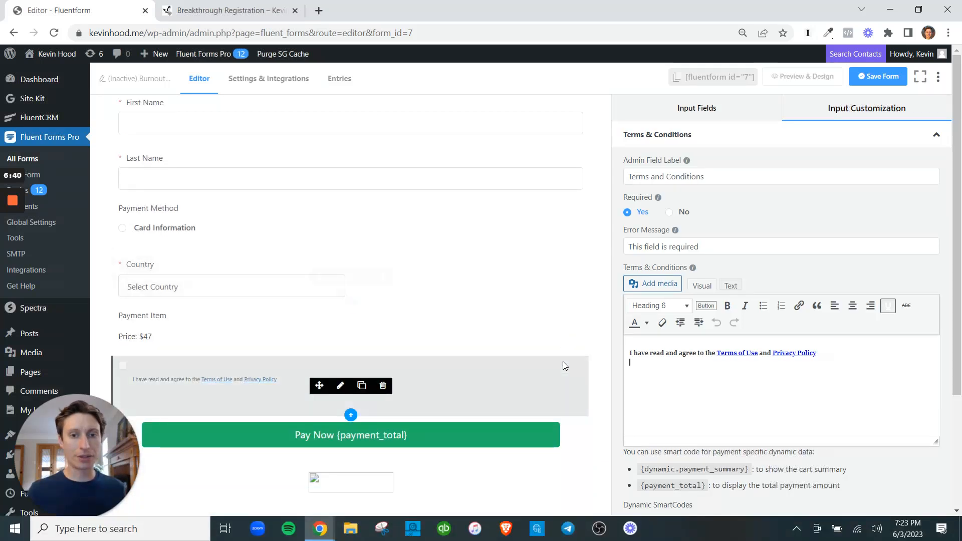
Step: Review the name and email input fields and the name settings of the form's First Name and Last Name fields
left_click(695, 107)
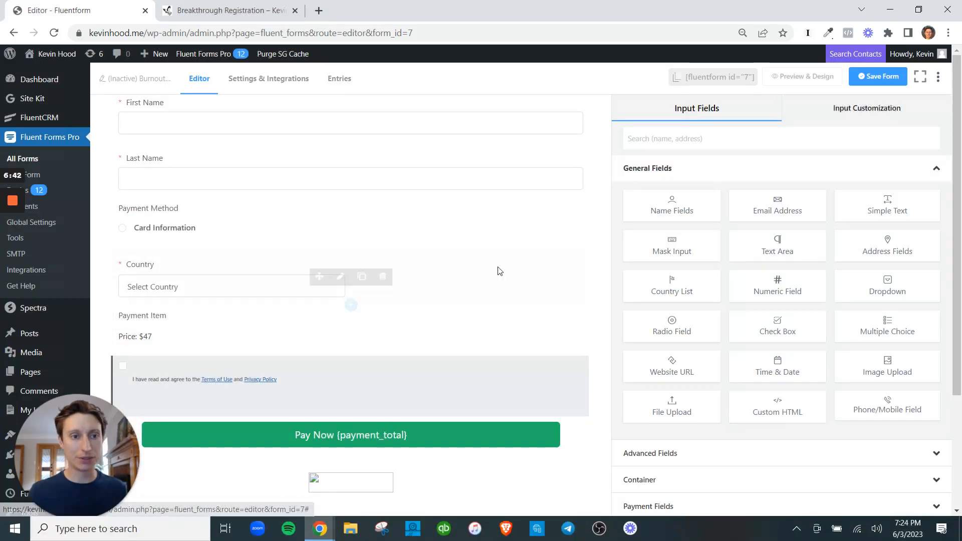
scroll(251, 173, "up", 2)
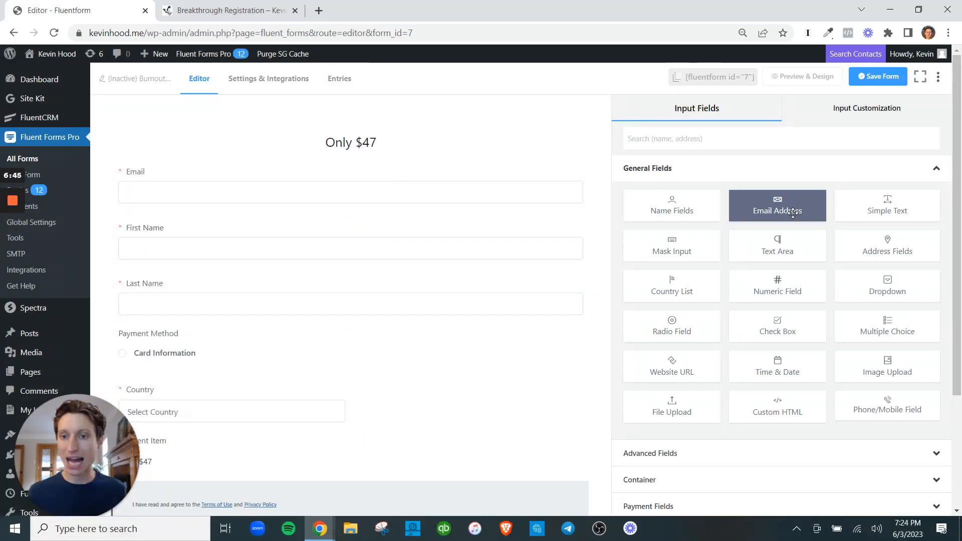
mouse_move(792, 213)
left_mouse_down()
mouse_move(246, 195)
mouse_move(809, 225)
mouse_move(797, 202)
left_mouse_up()
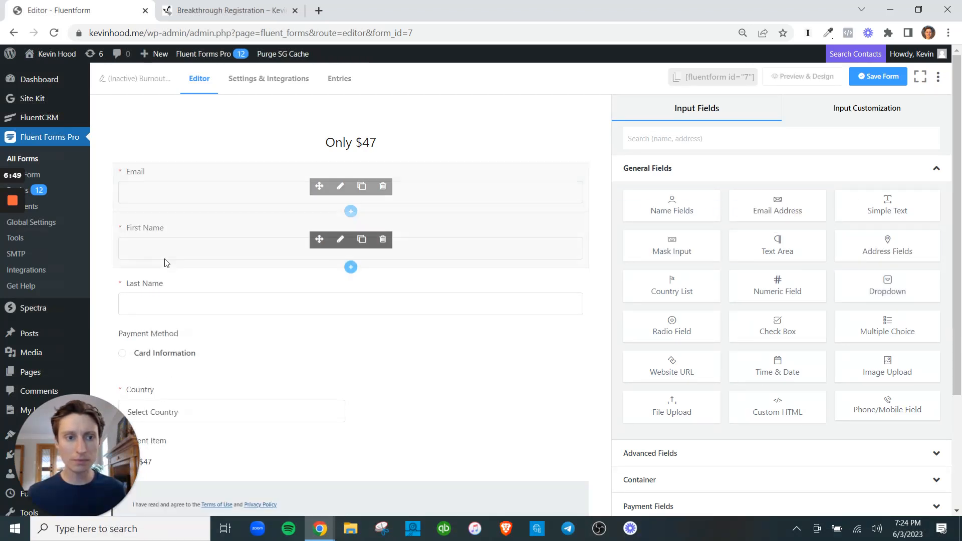
left_click_drag(676, 218, 637, 250)
left_click(232, 232)
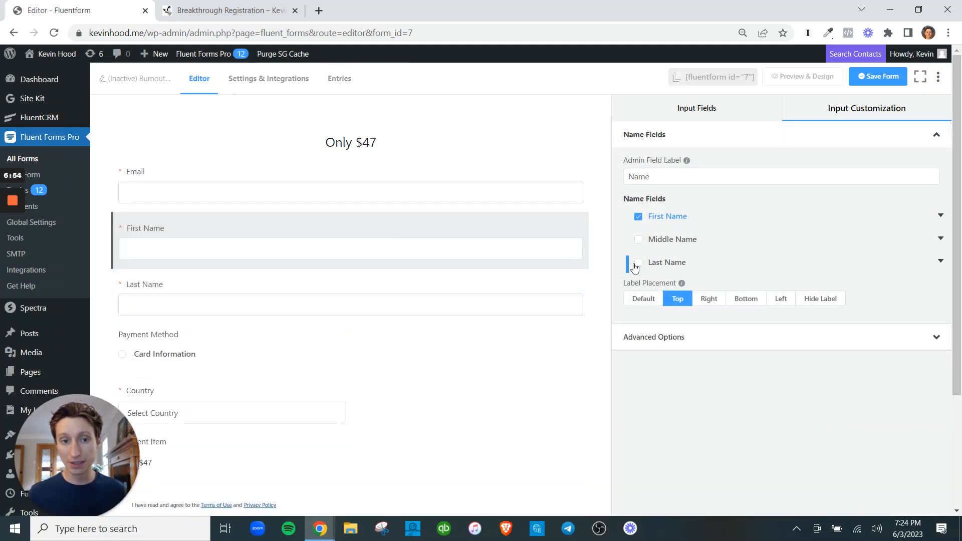
left_click(185, 279)
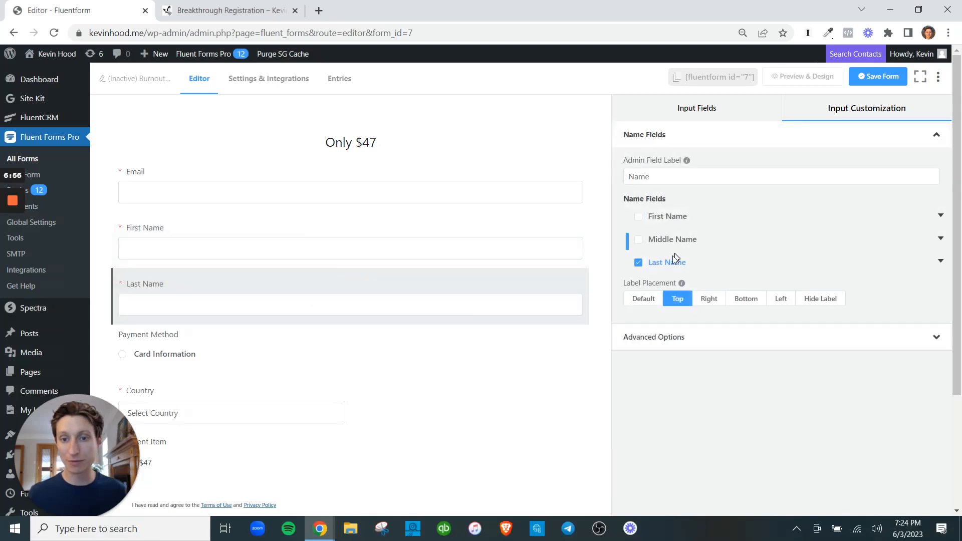
scroll(551, 281, "down", 3)
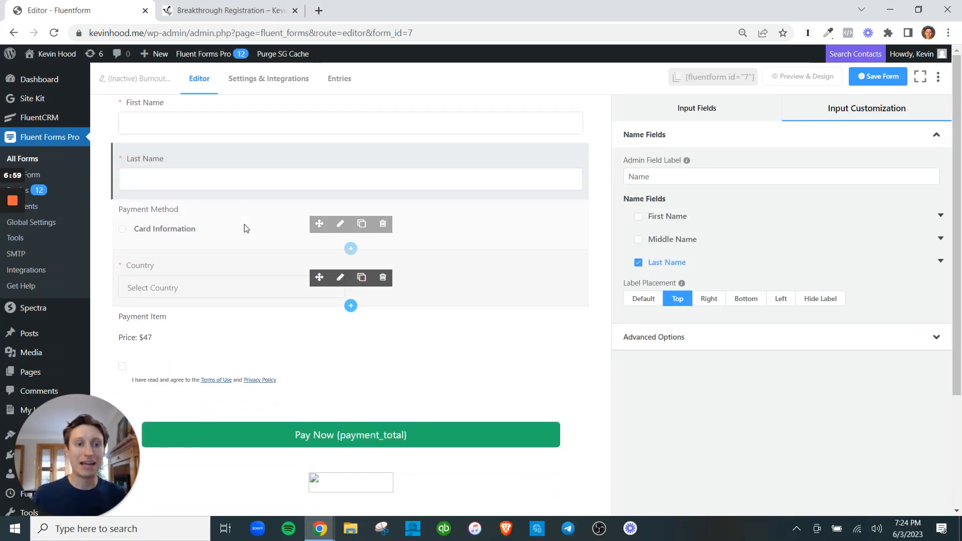
Step: Examine which advanced and payment fields are available for the form, including the Payment Method Field
left_click(719, 107)
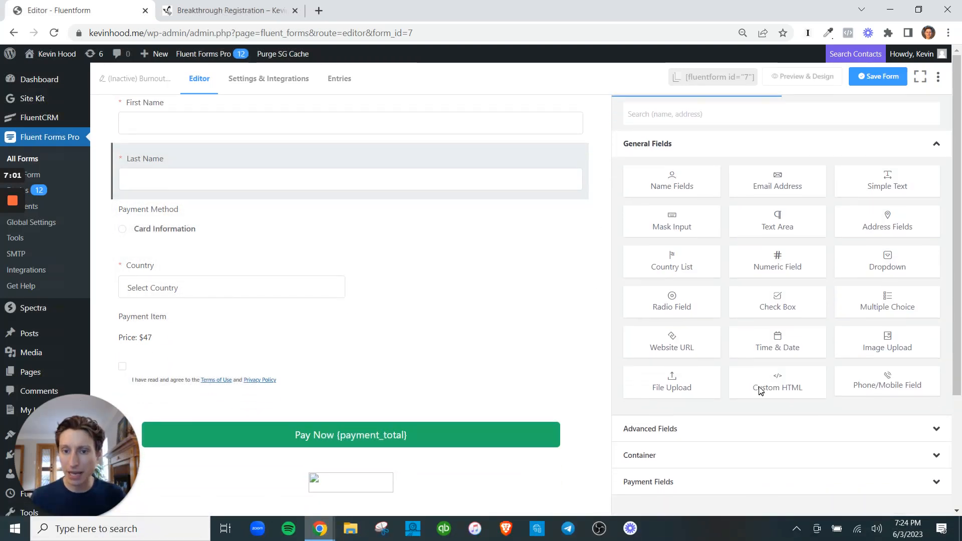
left_click(709, 429)
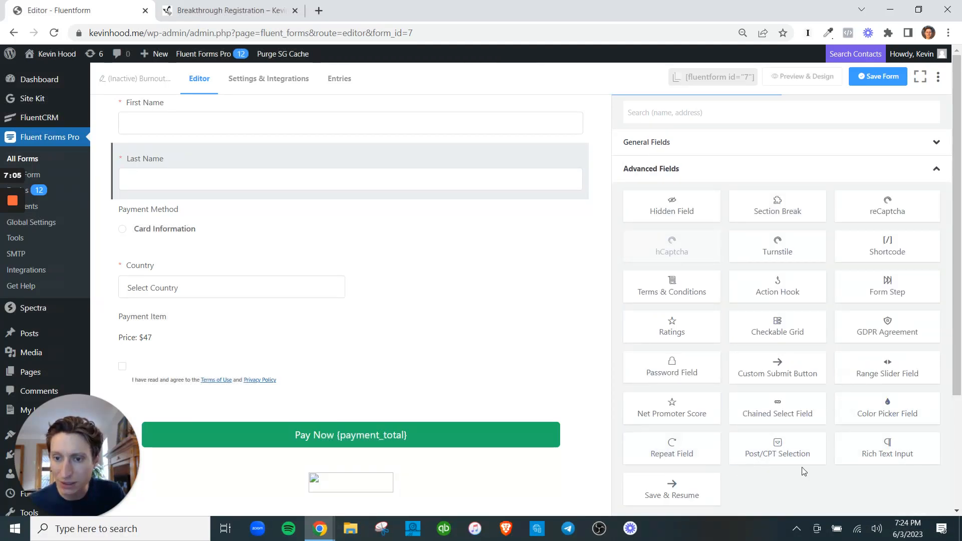
scroll(846, 443, "down", 2)
left_click(687, 486)
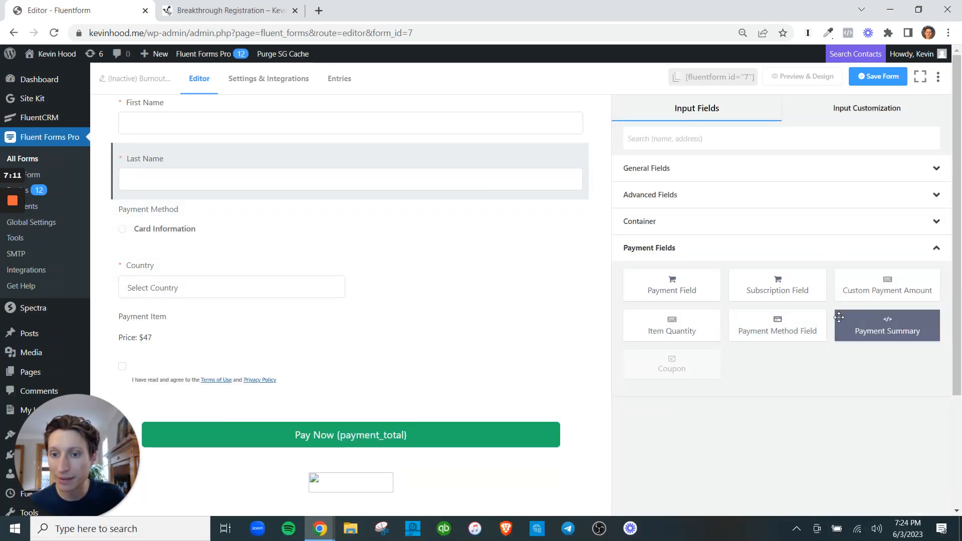
left_click_drag(779, 326, 803, 326)
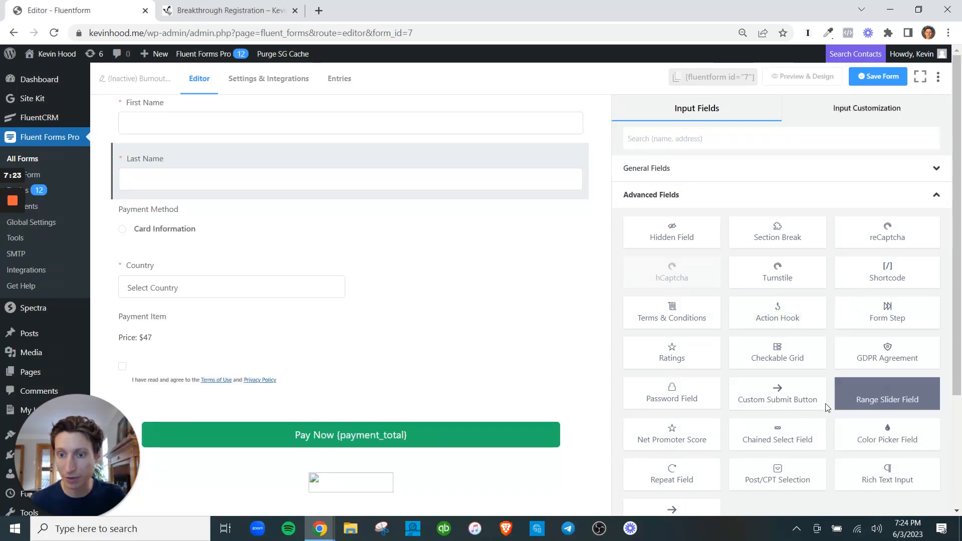
Step: Add an Address Fields group between Payment Method and Country, and delete it again
left_click(680, 173)
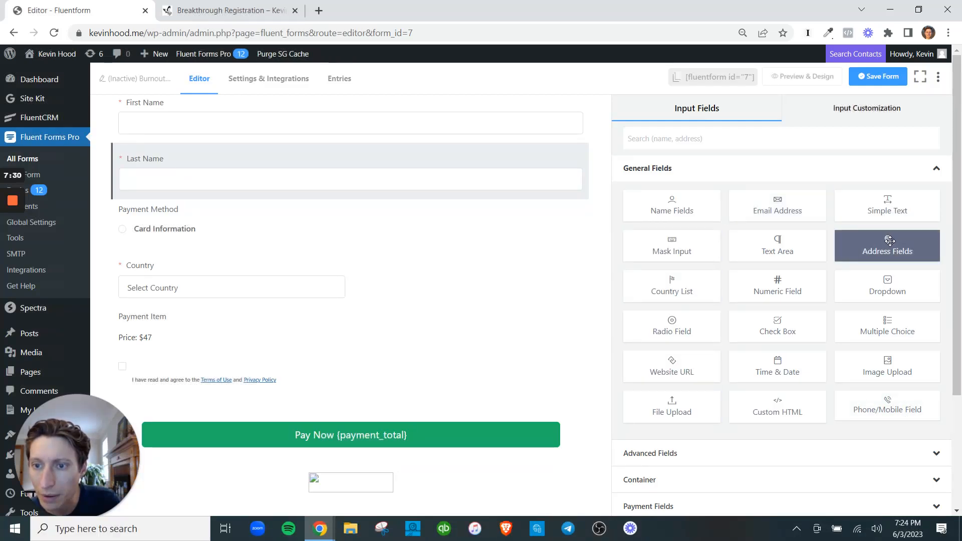
left_click_drag(893, 246, 251, 296)
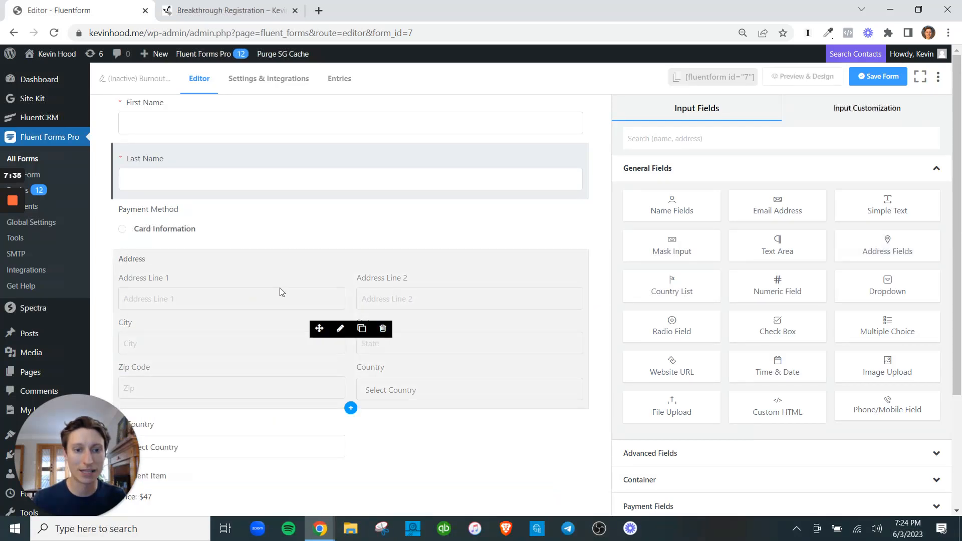
left_click(383, 328)
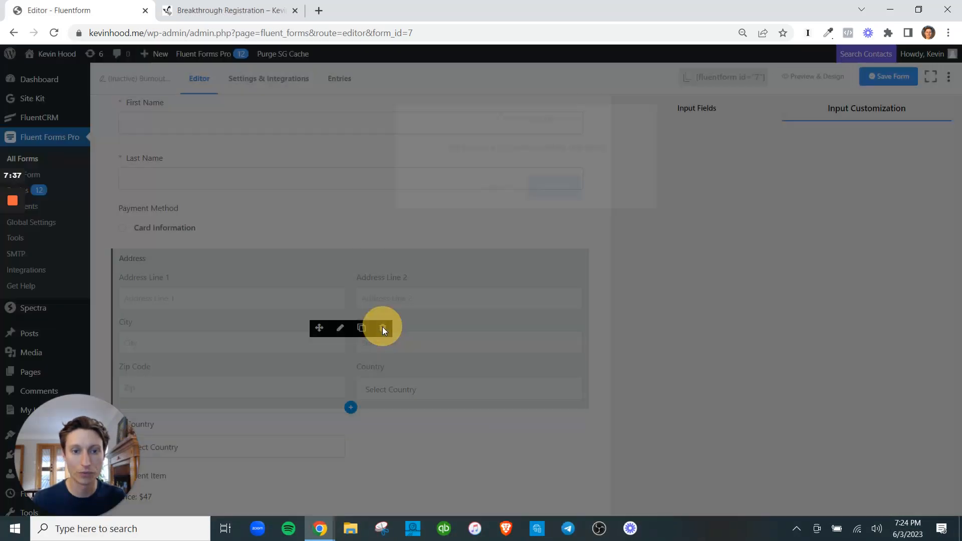
left_click(554, 196)
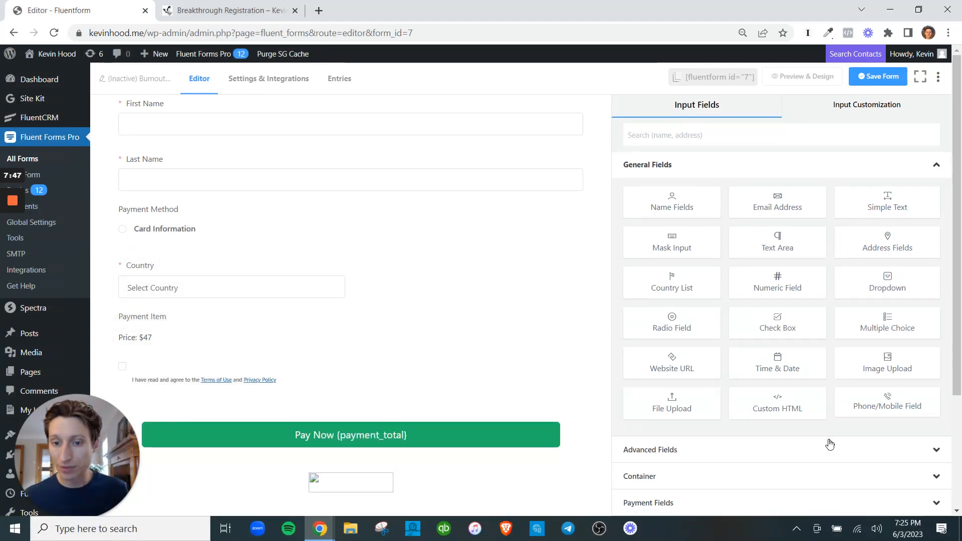
Step: Add a second Payment Field below Country, look at its settings, and delete it again
left_click(676, 485)
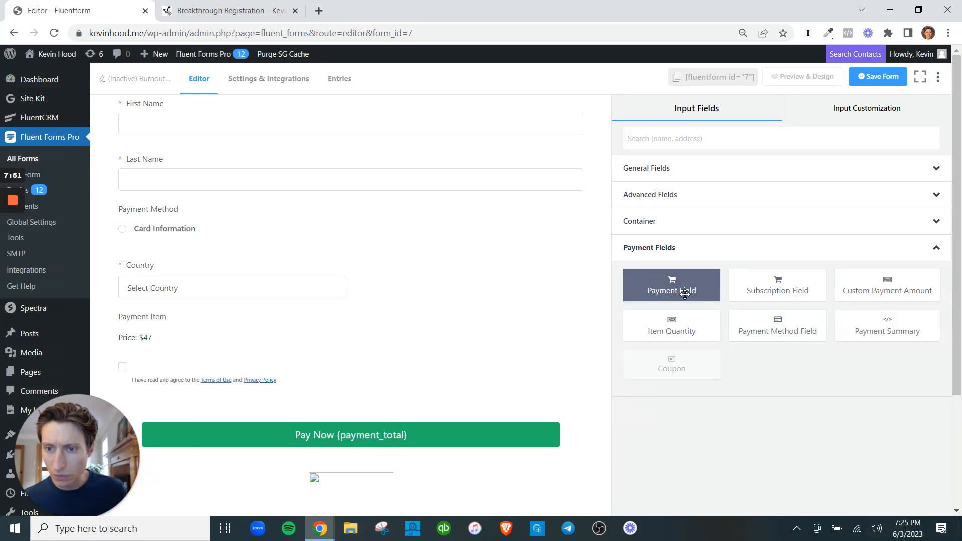
left_click_drag(685, 294, 365, 322)
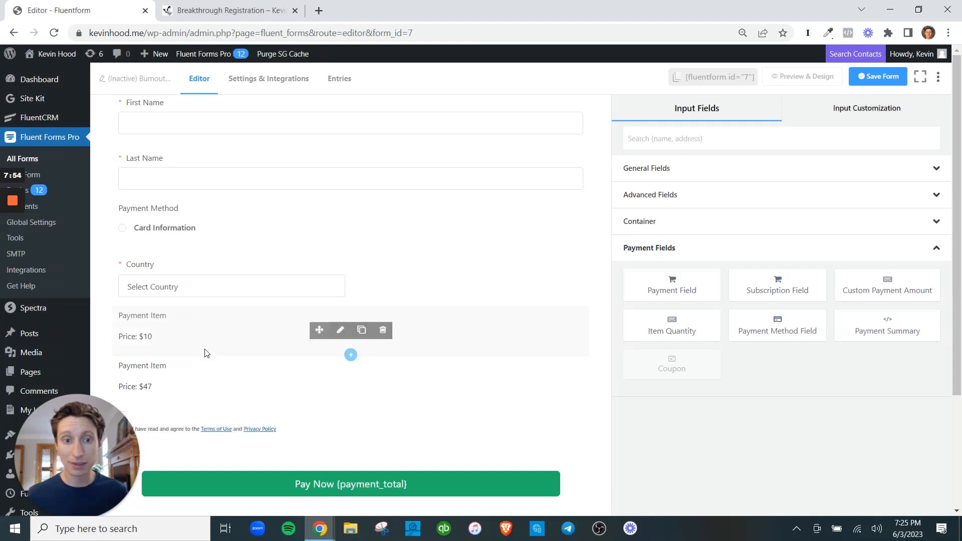
left_click(270, 332)
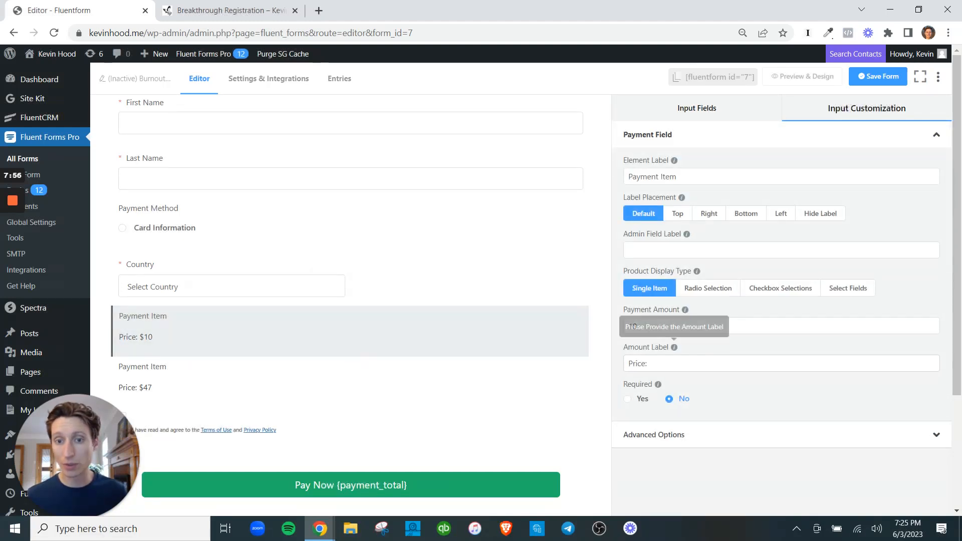
mouse_move(332, 340)
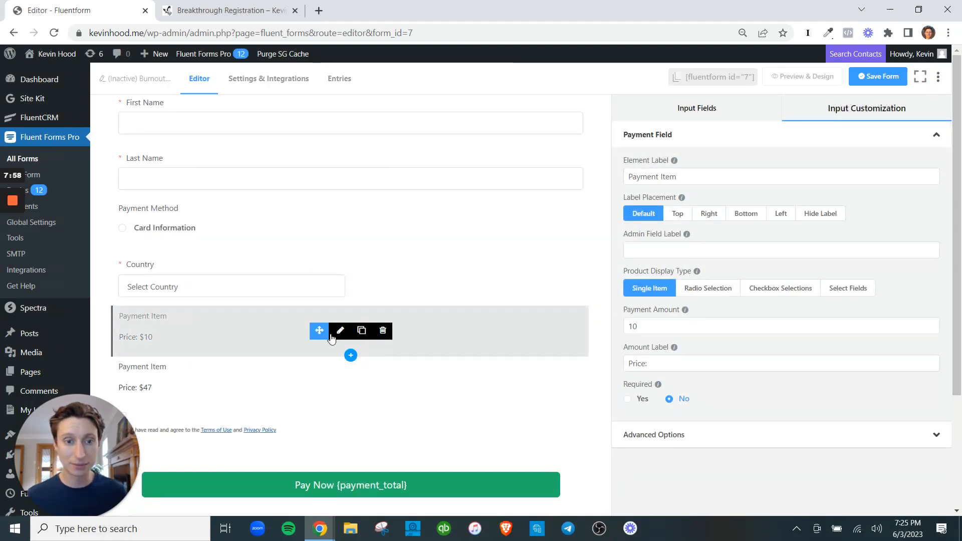
left_click(383, 331)
left_click(553, 197)
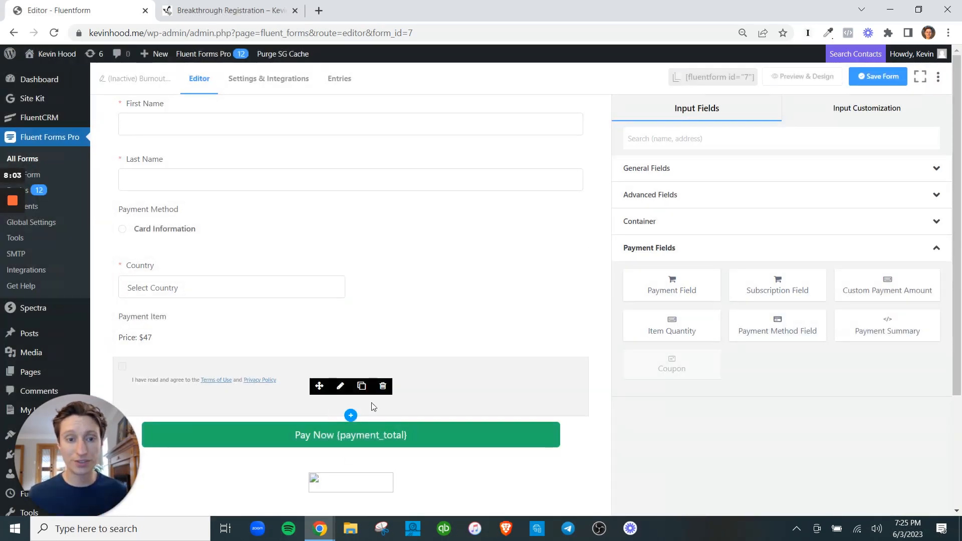
Step: Inspect the payment item's settings and compare the fields in the editor with the form's design preview
scroll(470, 359, "down", 3)
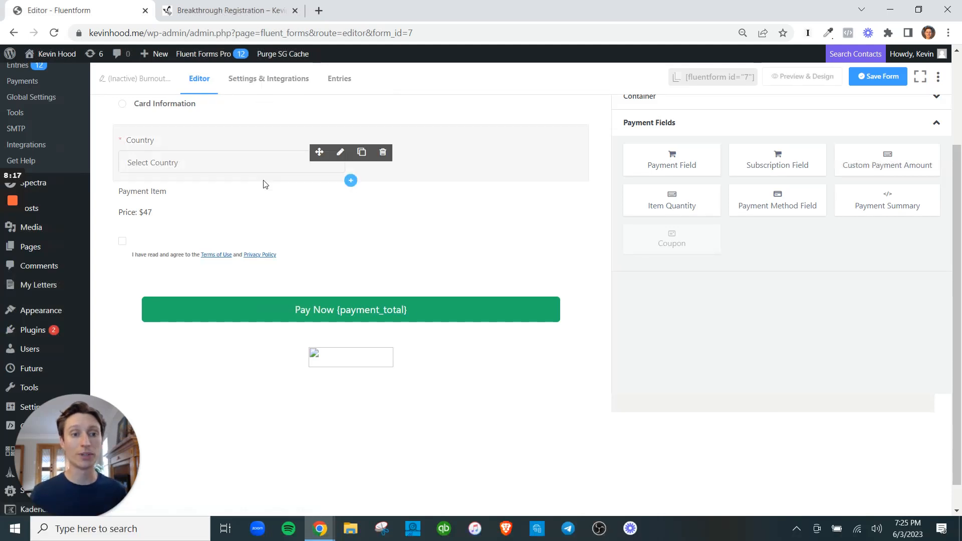
left_click(197, 208)
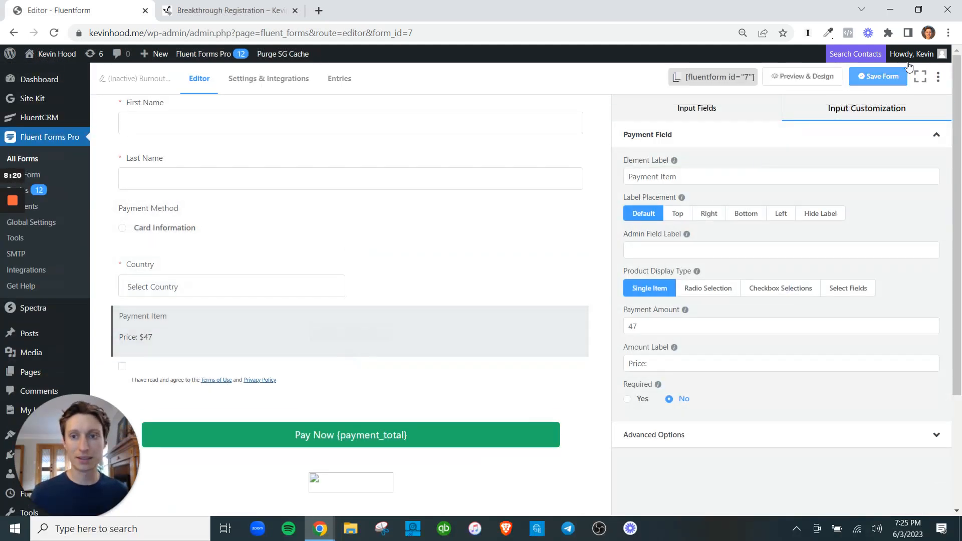
left_click(804, 78)
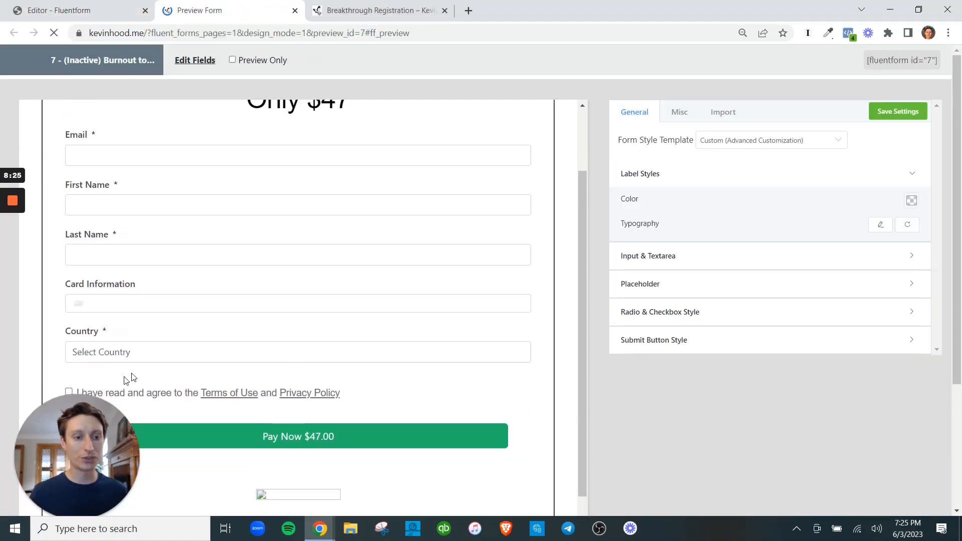
left_click(83, 15)
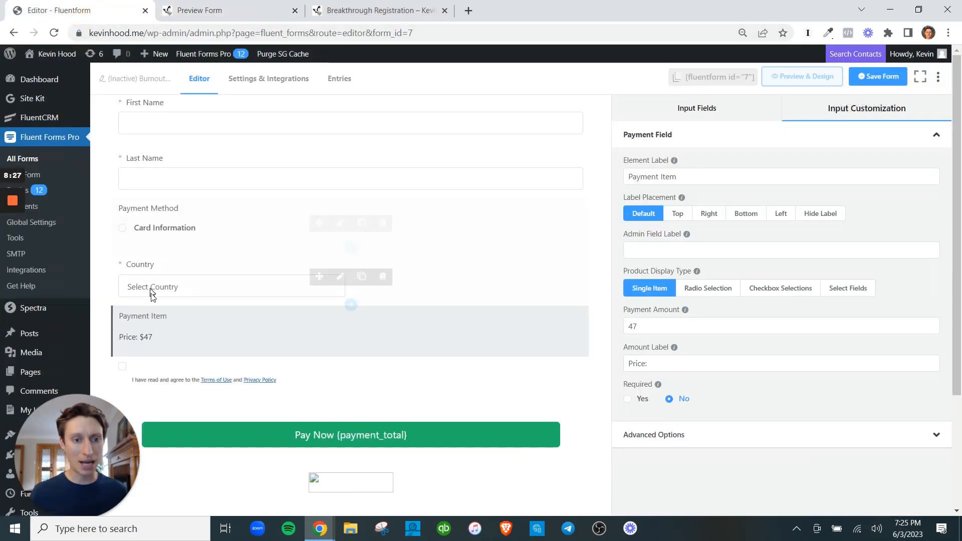
left_click(217, 12)
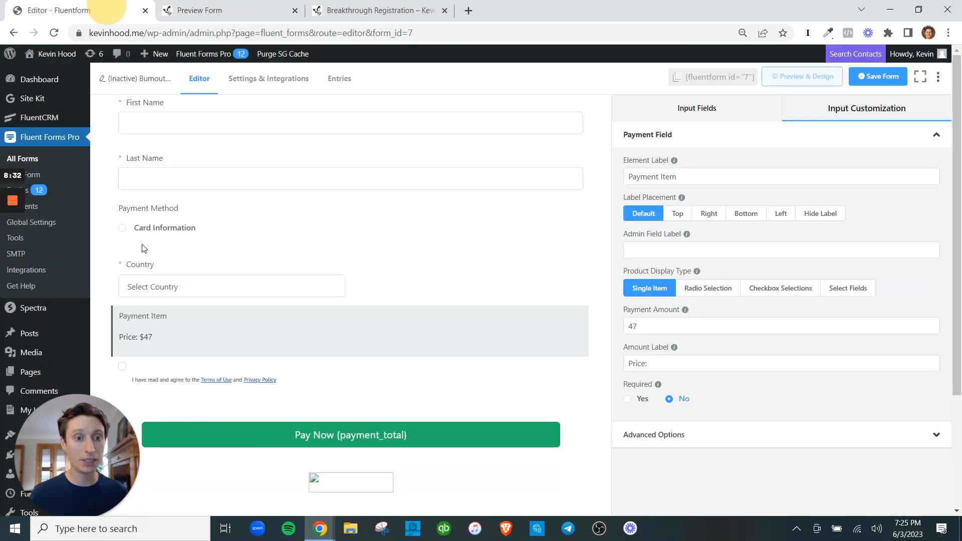
left_click(107, 10)
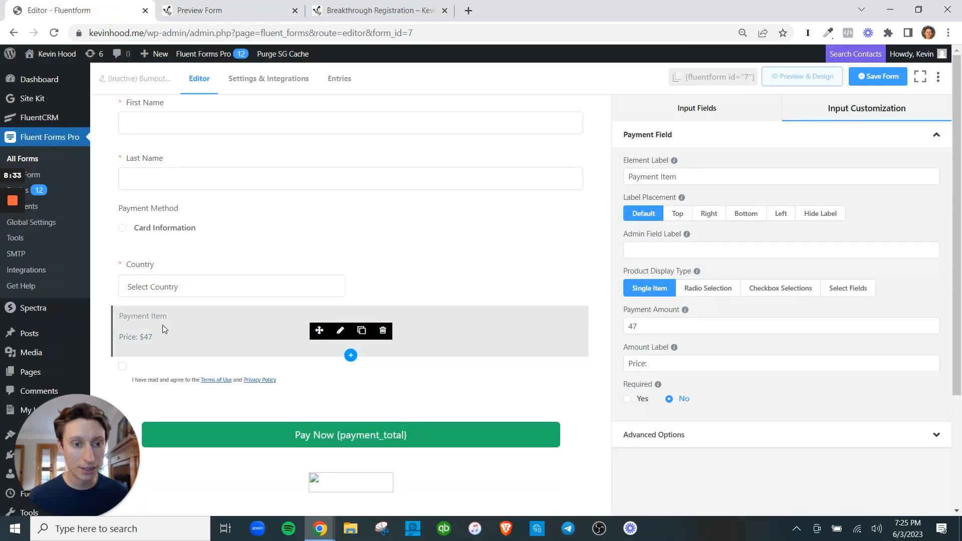
left_click(217, 10)
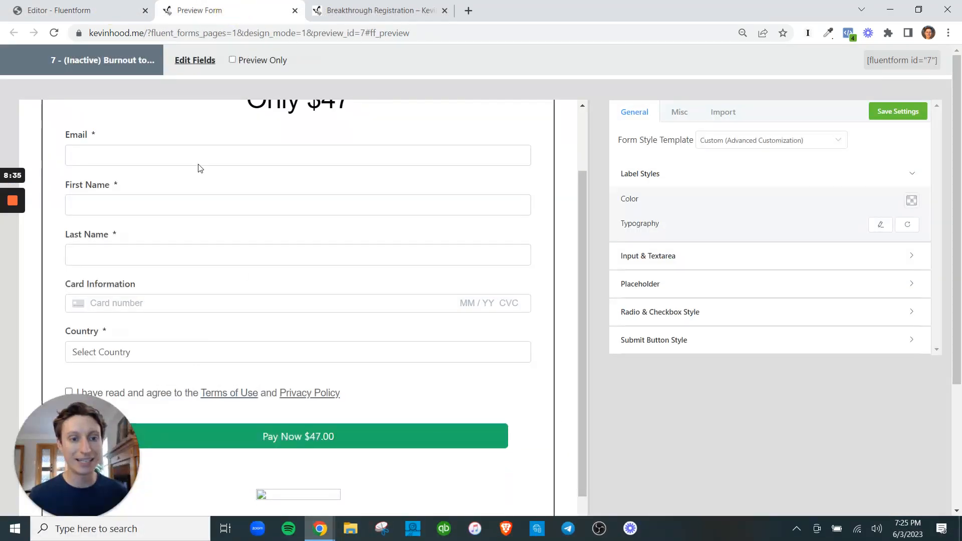
left_click(120, 11)
scroll(228, 151, "up", 3)
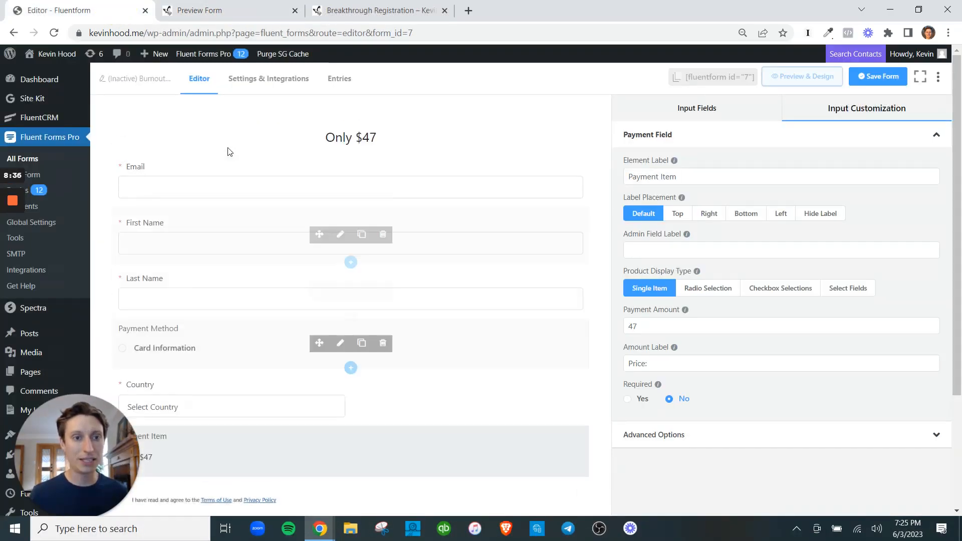
Step: Examine the form's custom CSS rule for the .hidden class and return to the form editor
left_click(268, 78)
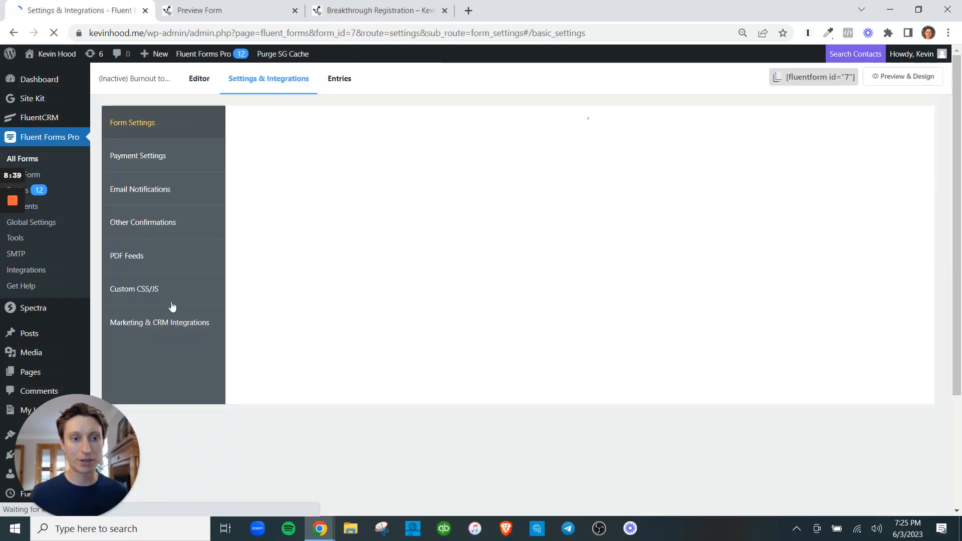
left_click(138, 291)
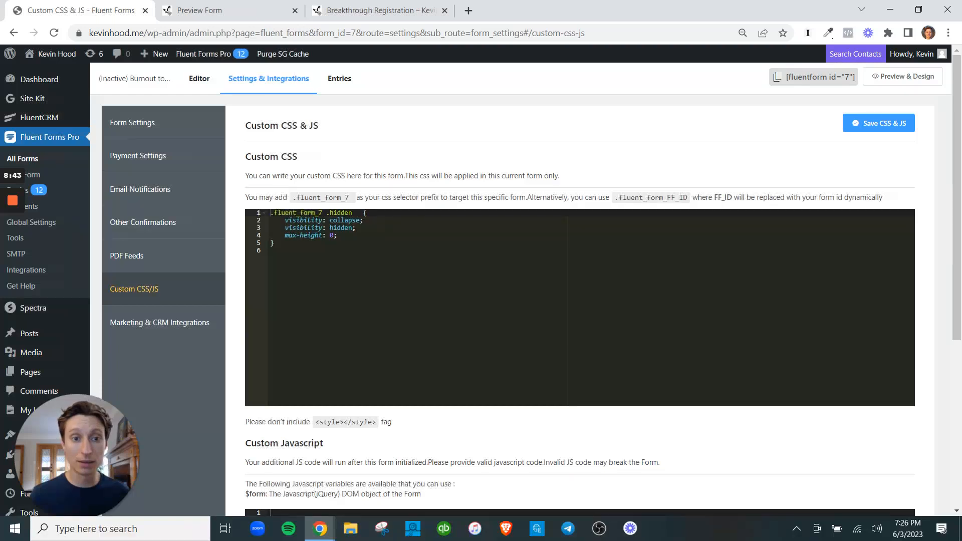
left_click_drag(275, 243, 263, 200)
left_click(357, 262)
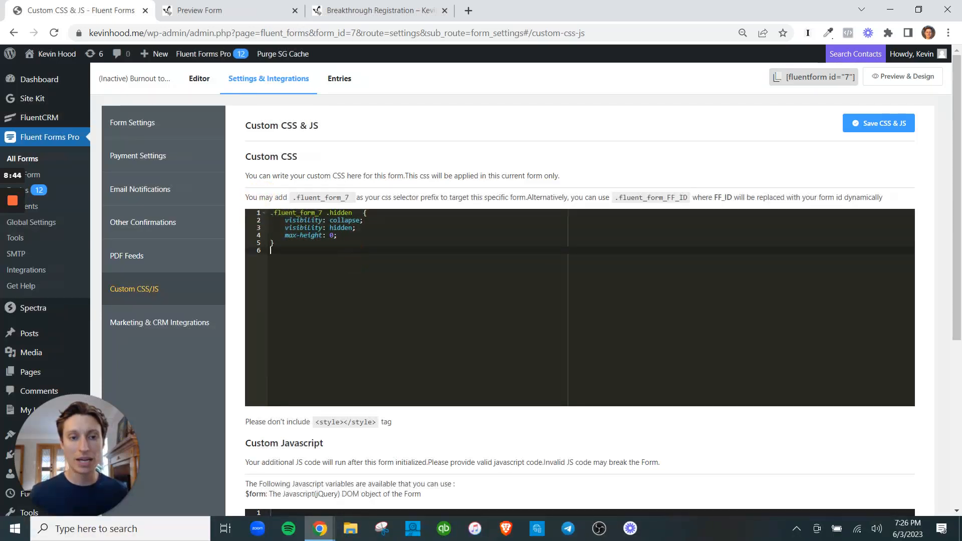
left_click_drag(275, 244, 265, 210)
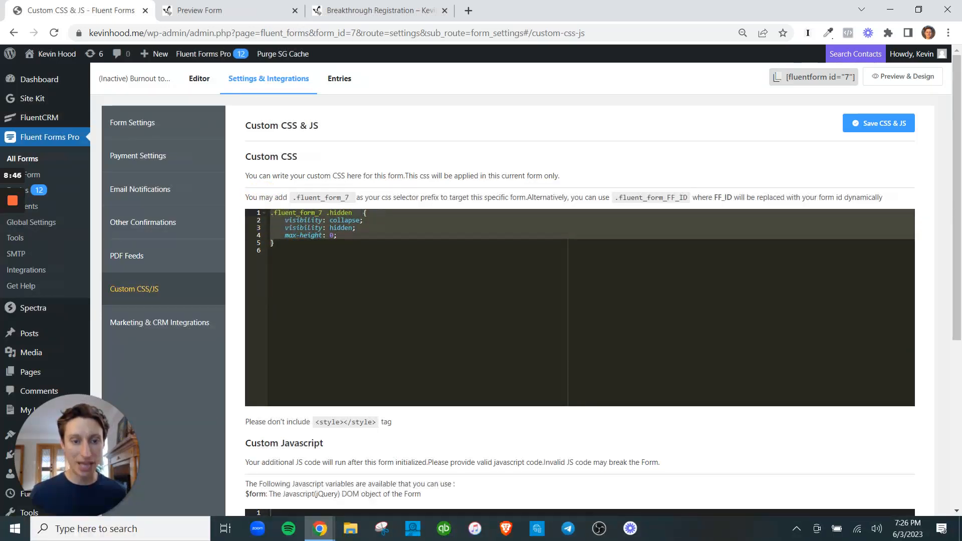
left_click(380, 263)
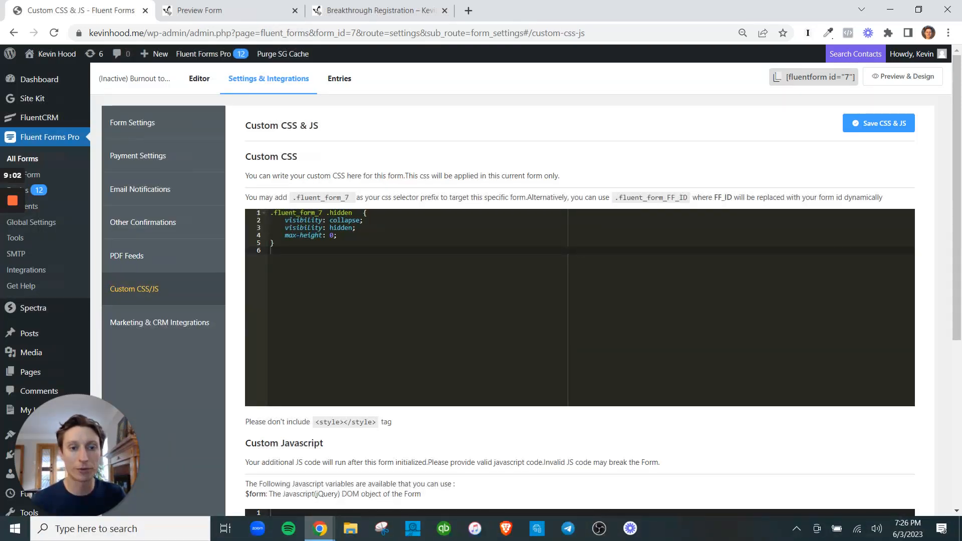
double_click(345, 213)
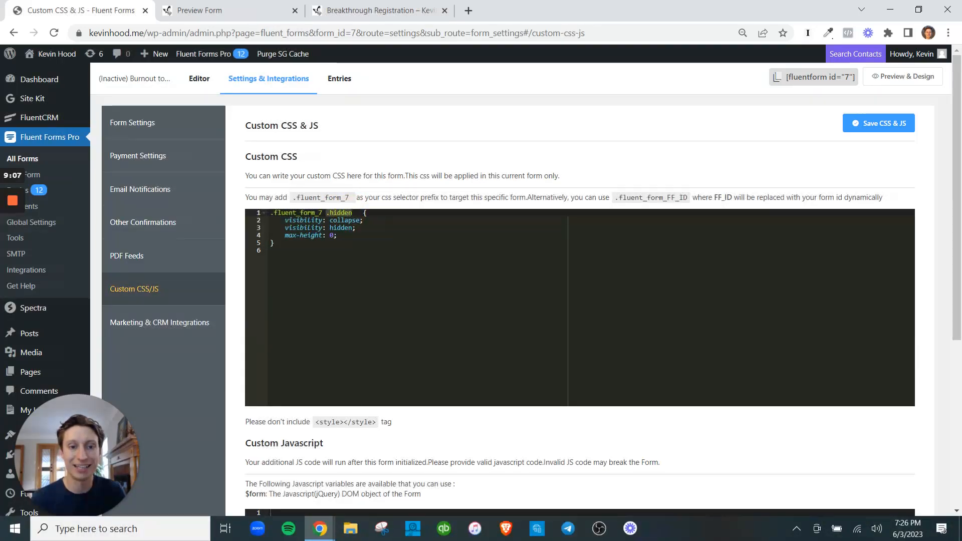
left_click(415, 259)
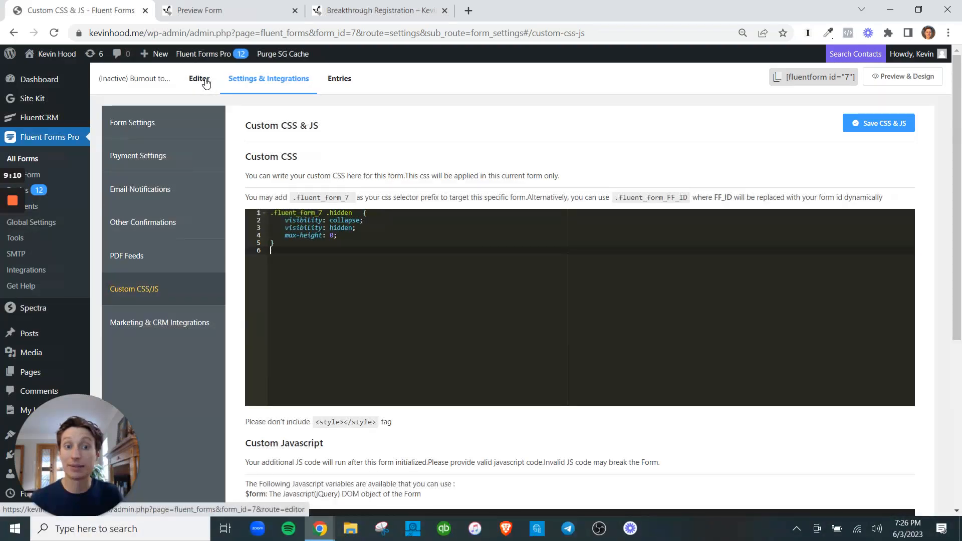
left_click(205, 79)
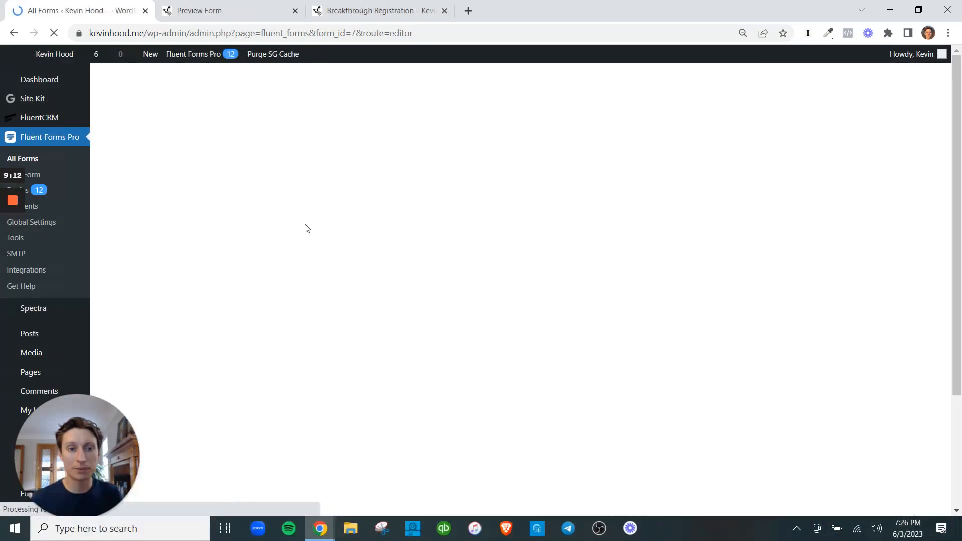
Step: Set the container class in the Payment Item's advanced options to hidden
scroll(402, 304, "down", 2)
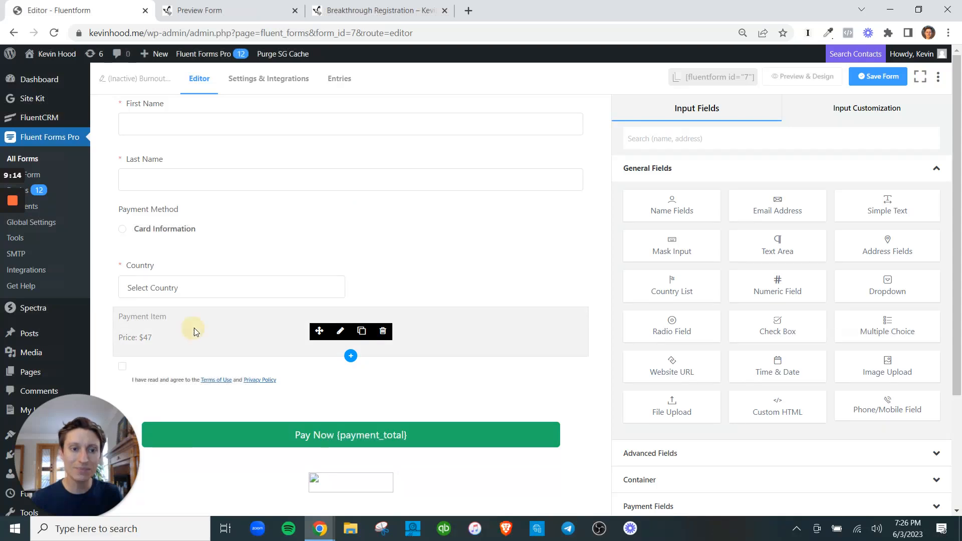
left_click(210, 334)
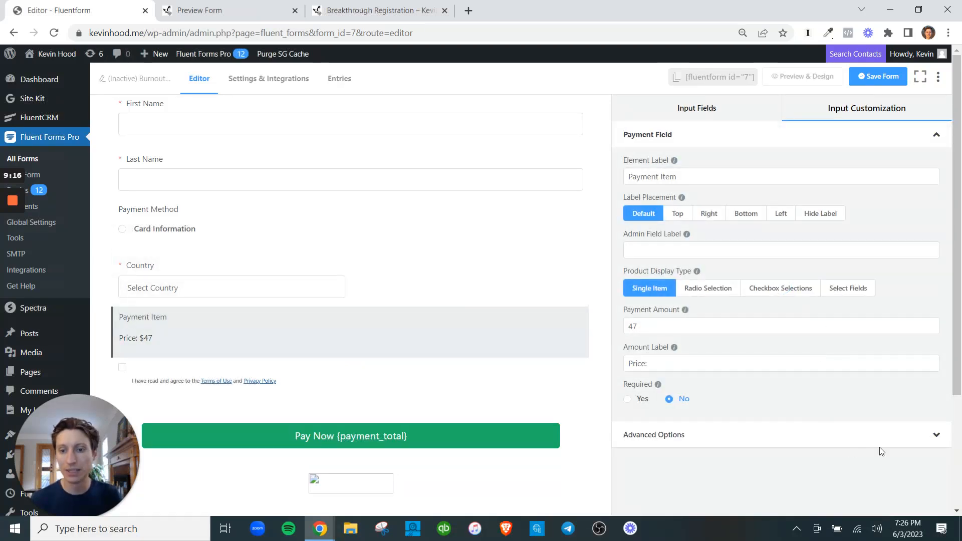
left_click(936, 436)
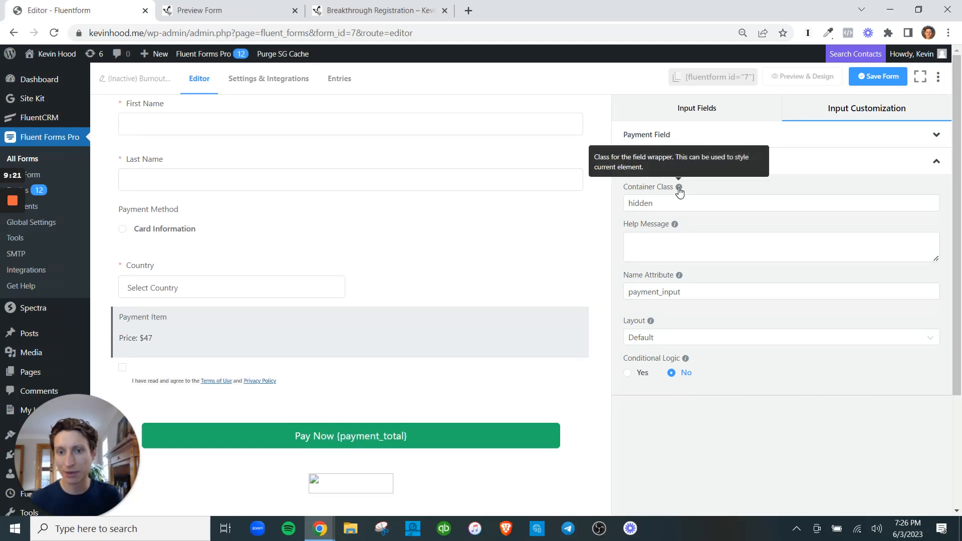
left_click(668, 203)
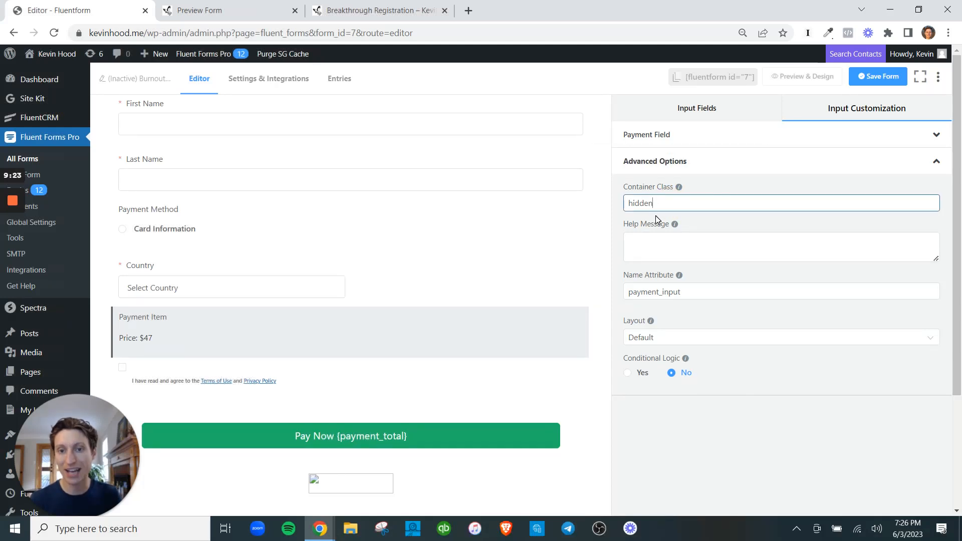
left_click_drag(651, 205, 577, 202)
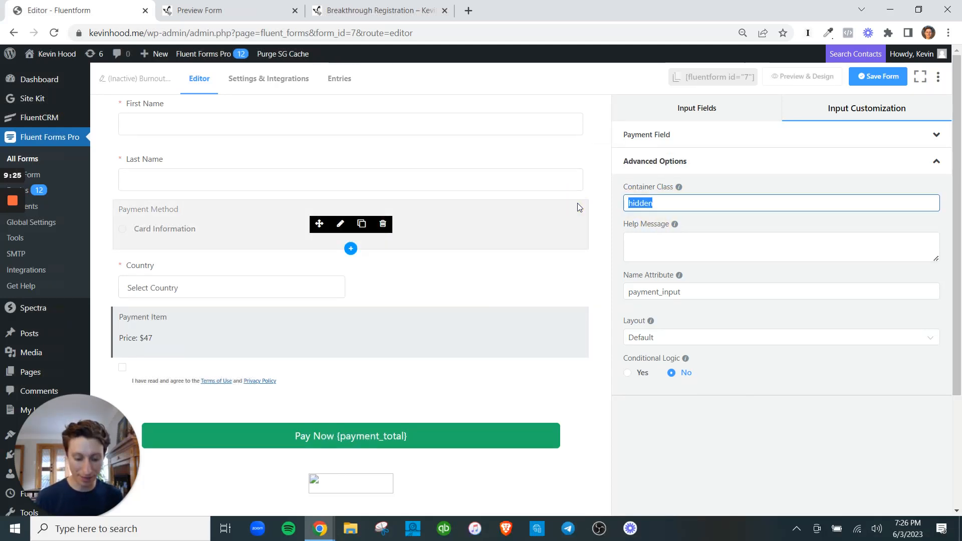
type("hid")
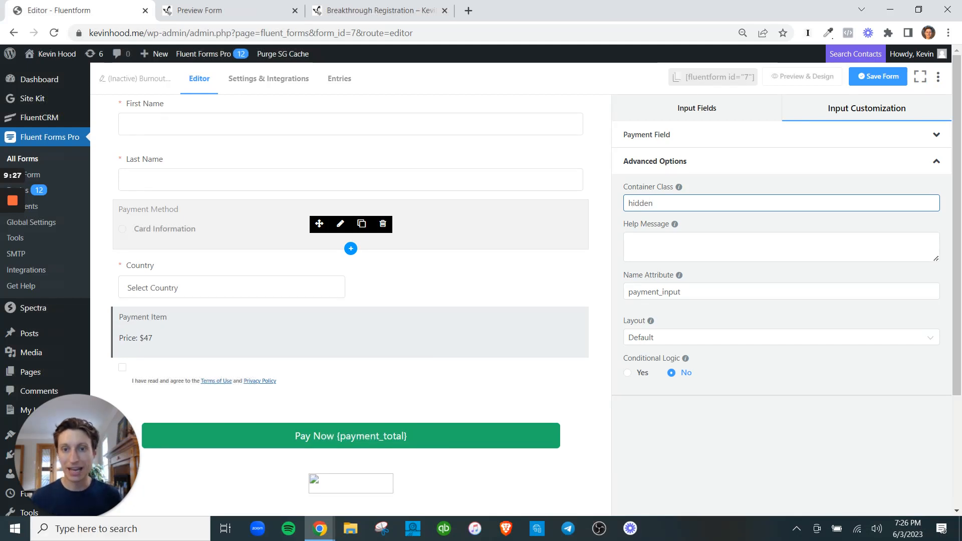
left_click(597, 398)
Step: Remove the form ID 7 from the .fluent_form_7 .hidden selector in the form's custom CSS and save it
scroll(476, 251, "up", 3)
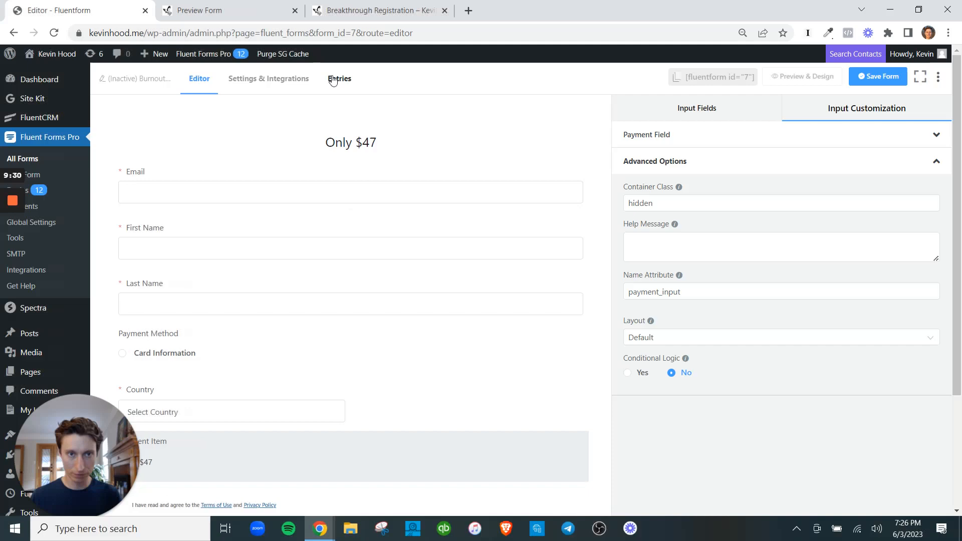
left_click(263, 80)
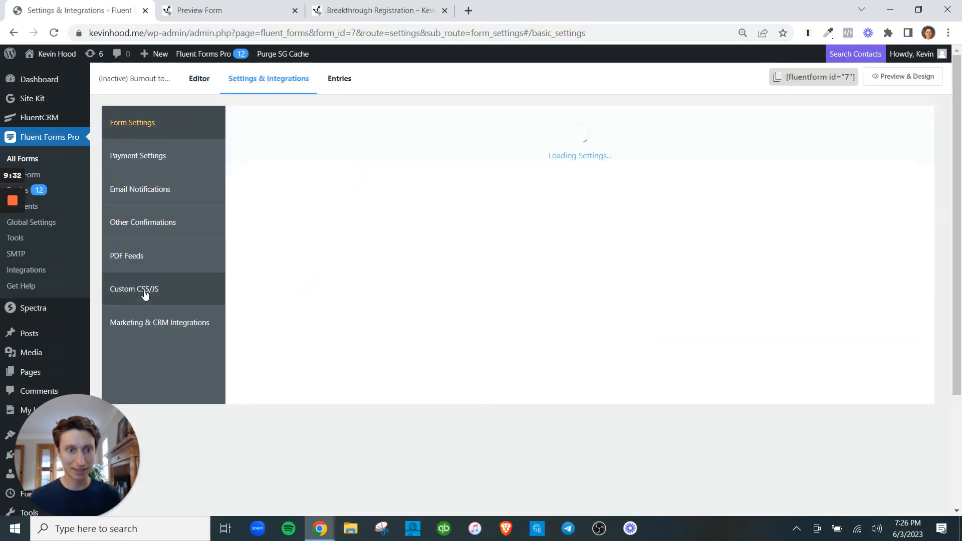
left_click(144, 292)
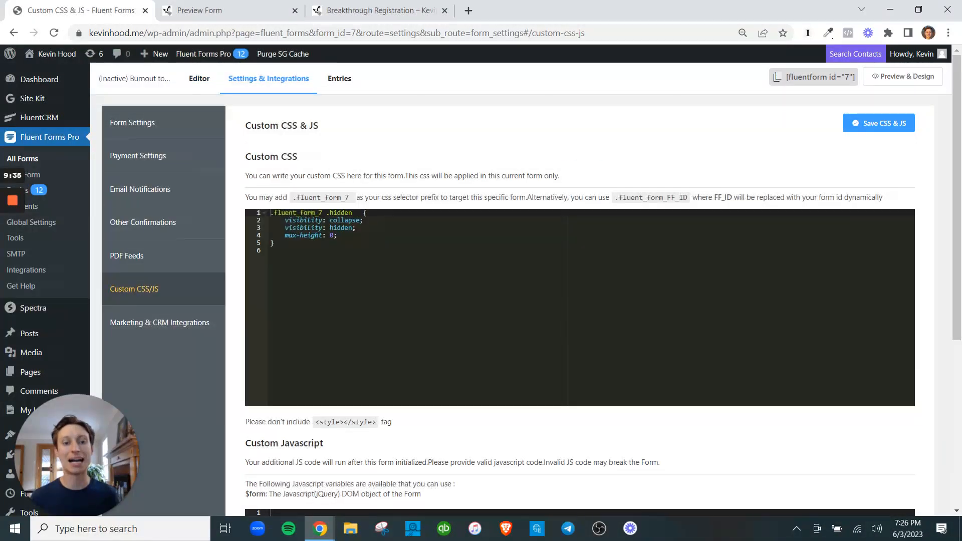
left_click(884, 126)
Step: Reload the form's design preview and examine the Only $47 heading and the Payment Item area
left_click(361, 12)
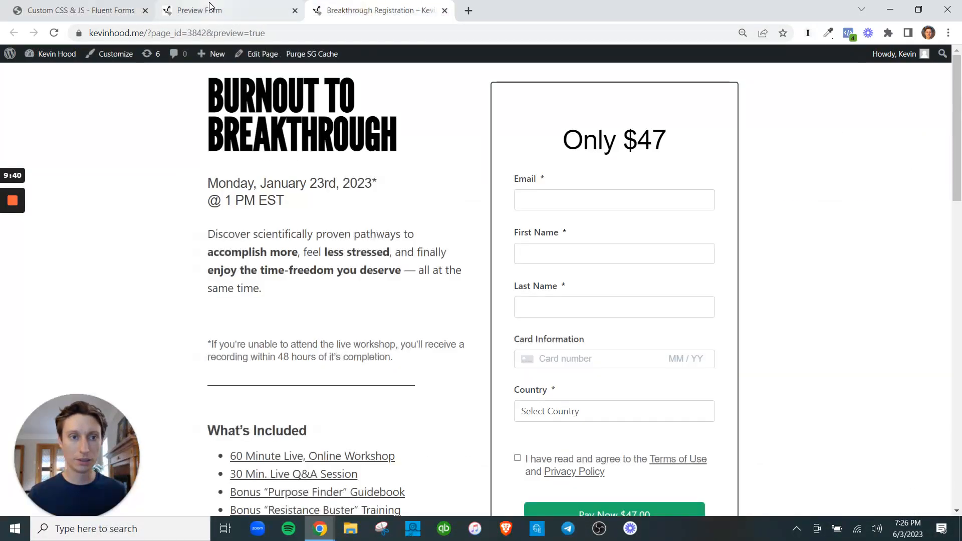
left_click(211, 10)
left_click(55, 33)
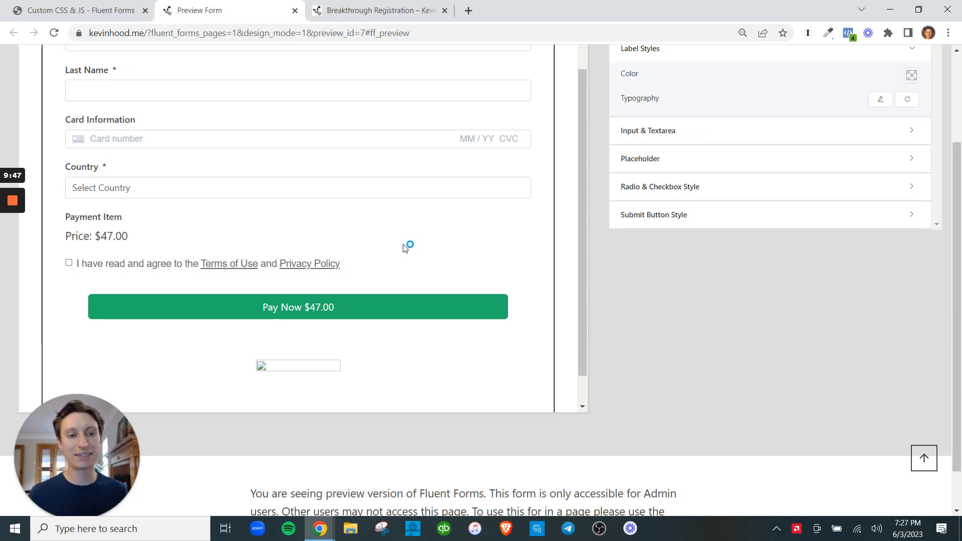
scroll(407, 247, "up", 5)
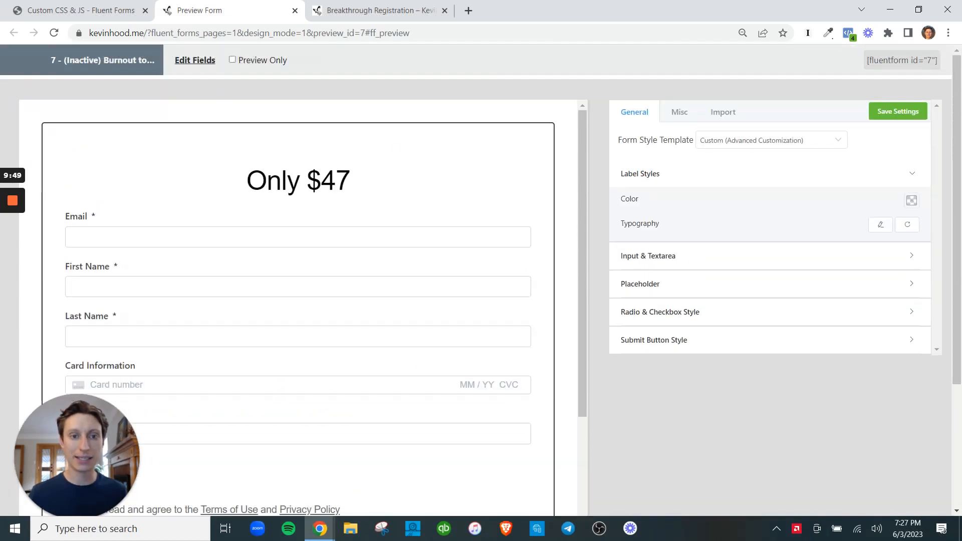
left_click_drag(249, 181, 358, 179)
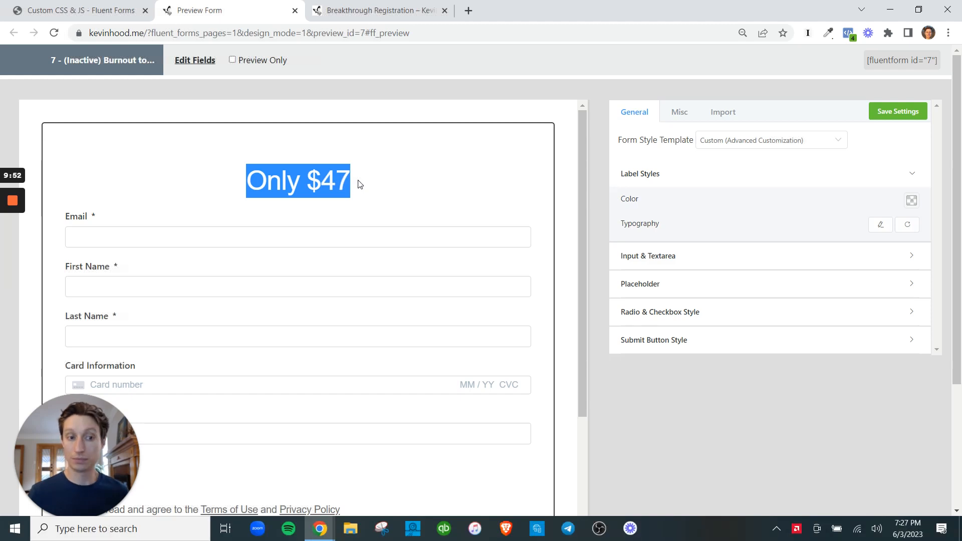
scroll(357, 184, "down", 3)
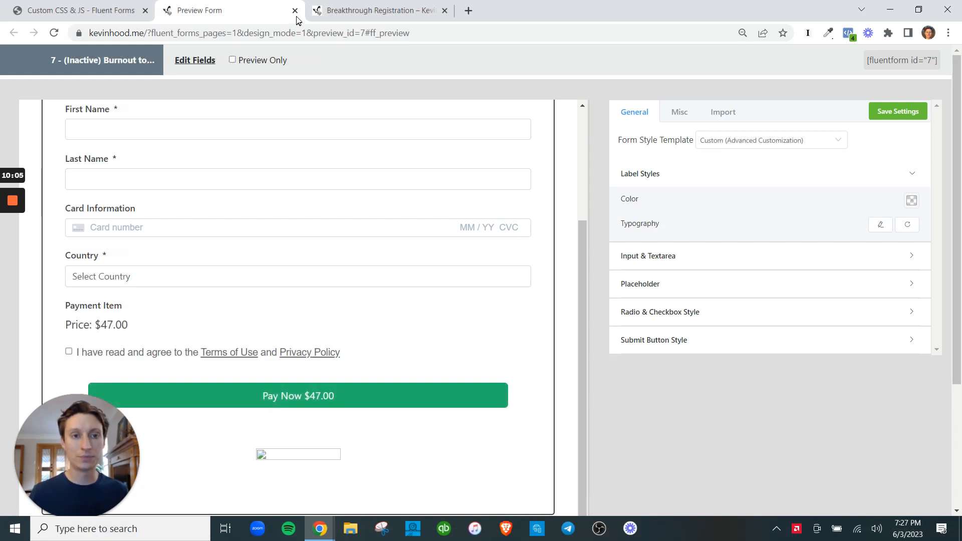
Step: Restore the form ID 7 in the custom CSS selector so it reads .fluent_form_7 .hidden, and save the CSS
left_click(76, 10)
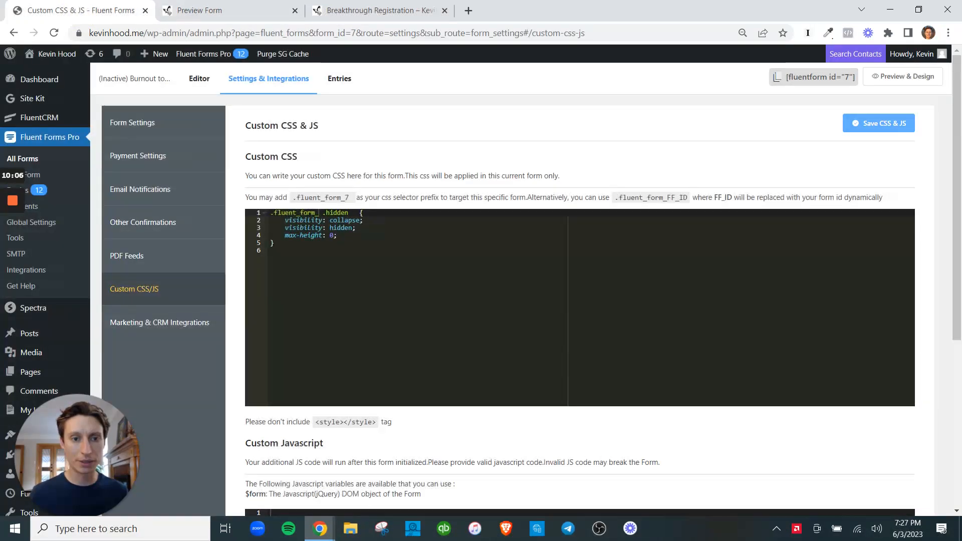
left_click(318, 213)
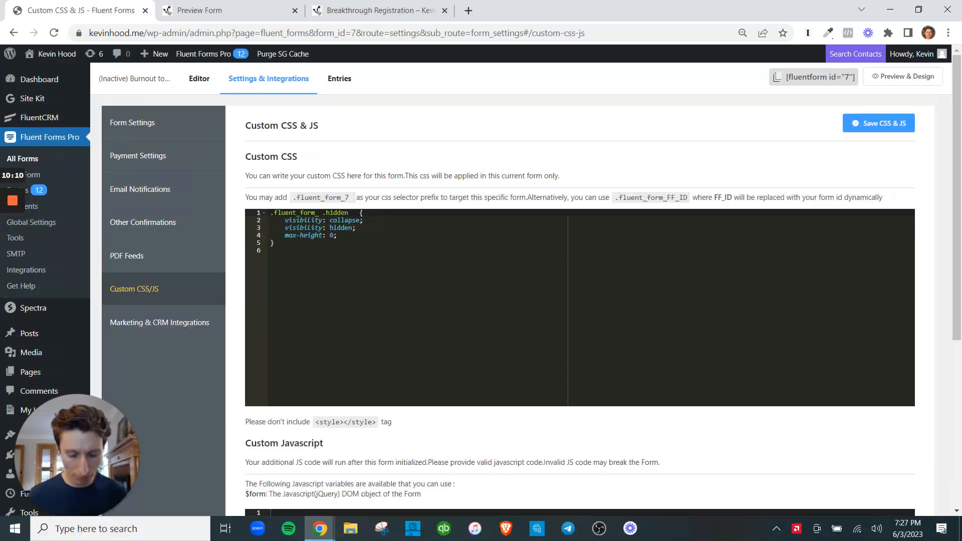
left_click(875, 131)
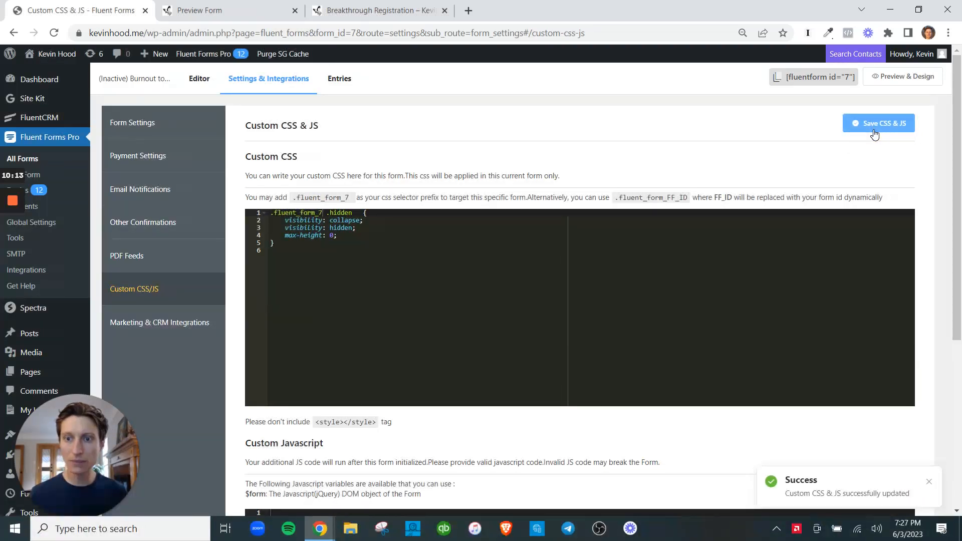
Step: Reload the form's design preview and compare it with the Breakthrough Registration page
left_click(228, 8)
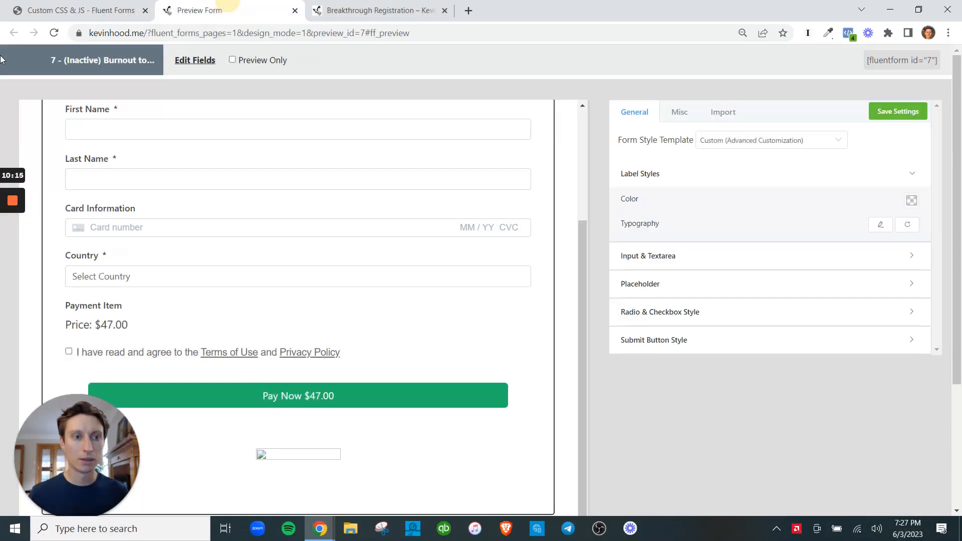
left_click(56, 36)
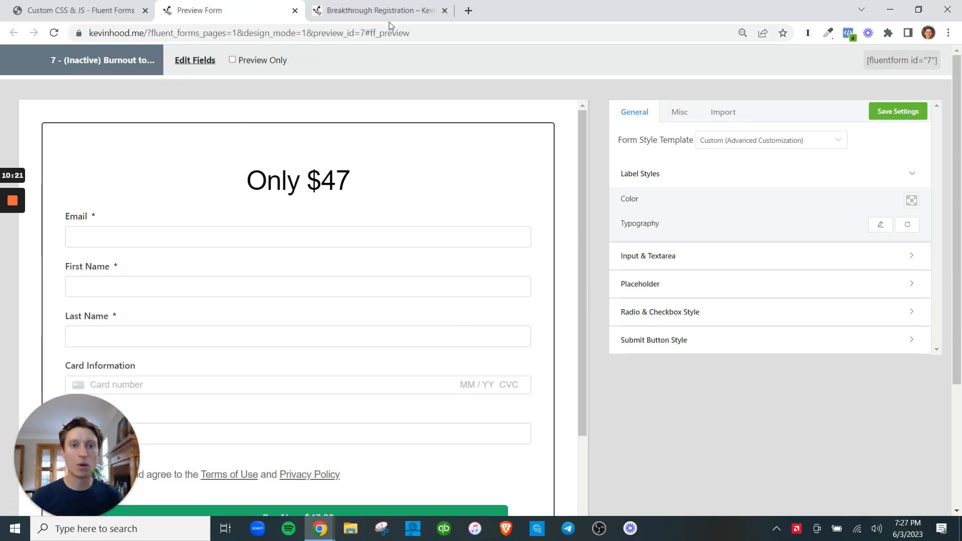
left_click(414, 11)
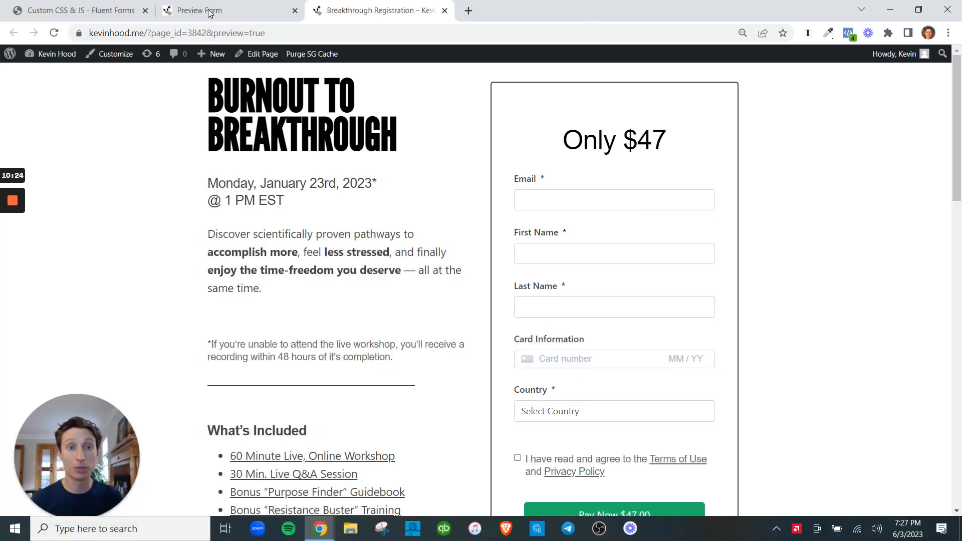
left_click(225, 4)
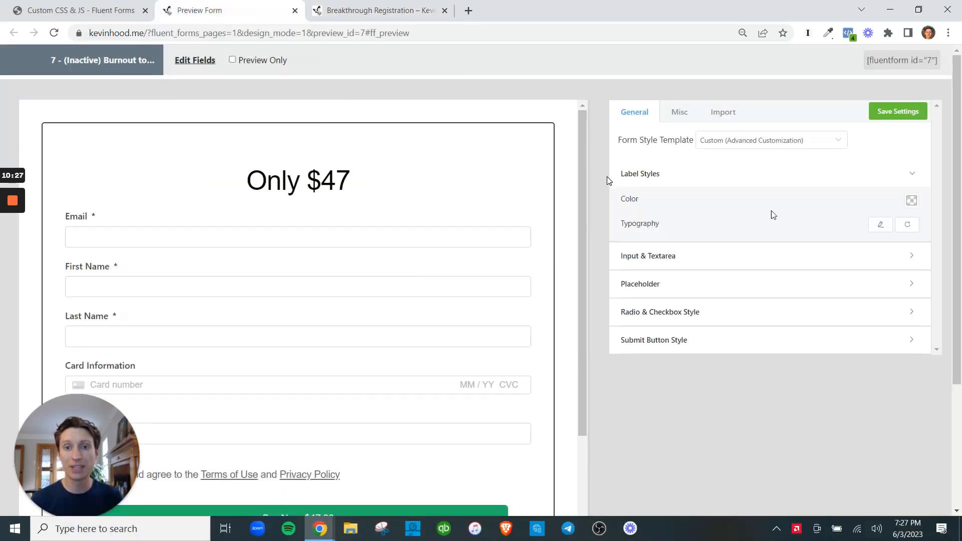
Step: Try the Default, Modern (Bold), Modern (Light) and Bootstrap Style form templates, and switch back to Custom (Advanced Customization)
left_click(833, 145)
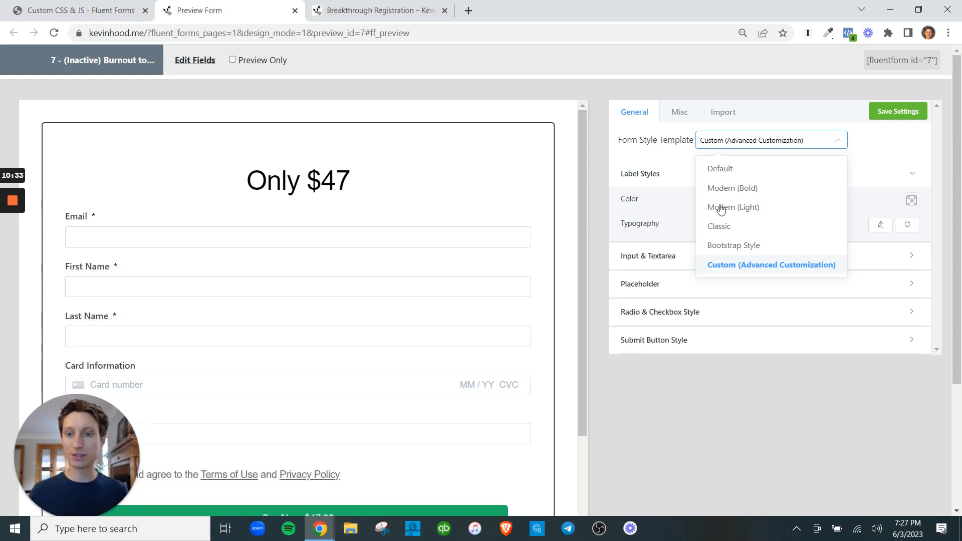
left_click(746, 175)
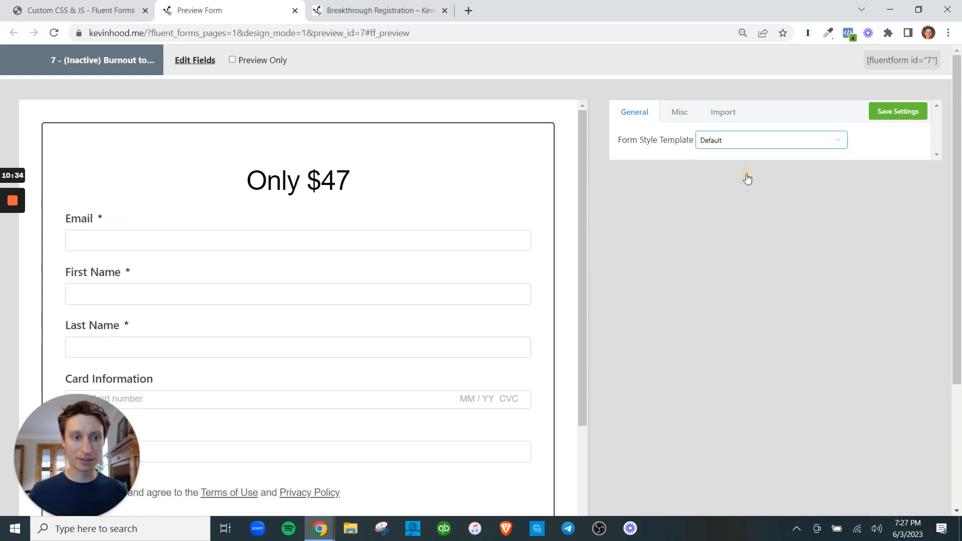
left_click(737, 150)
left_click(719, 196)
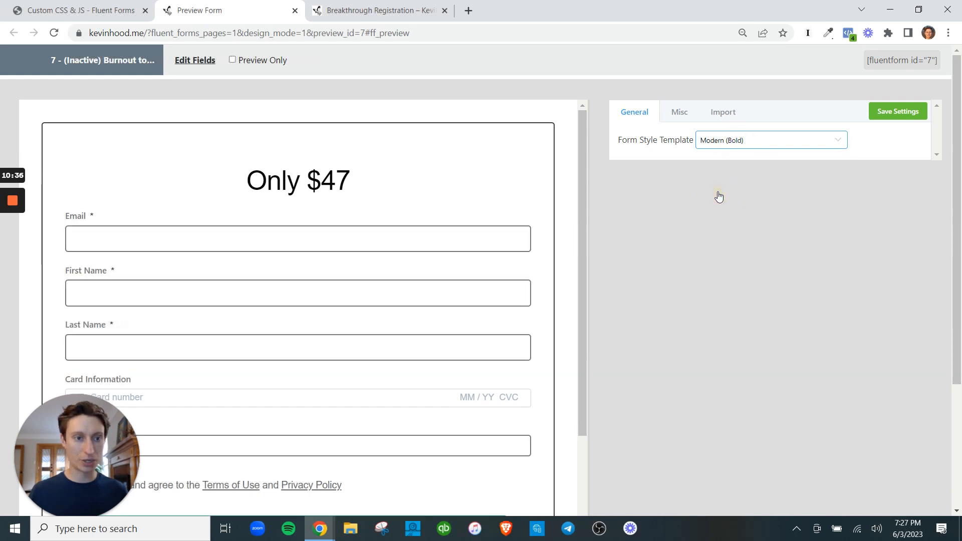
left_click(725, 150)
left_click(733, 207)
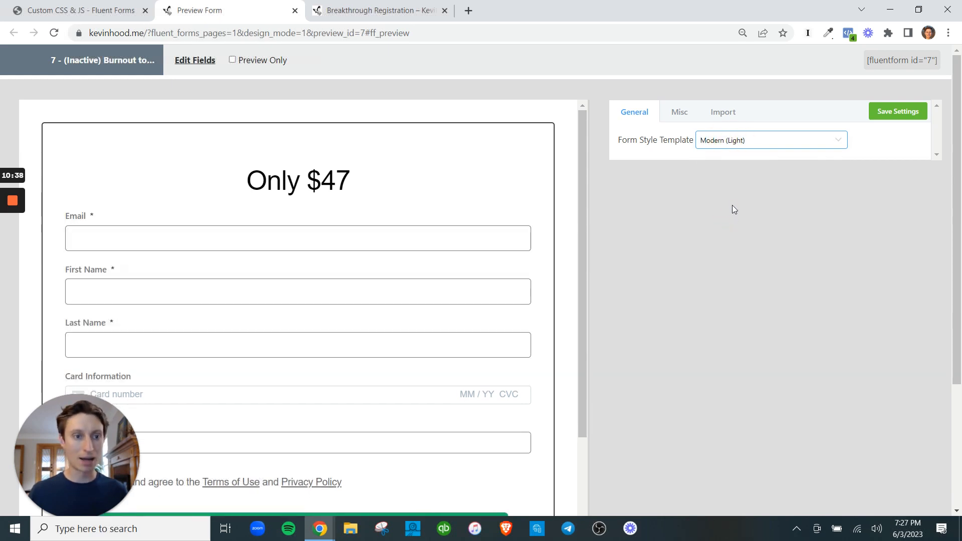
left_click(736, 143)
left_click(749, 249)
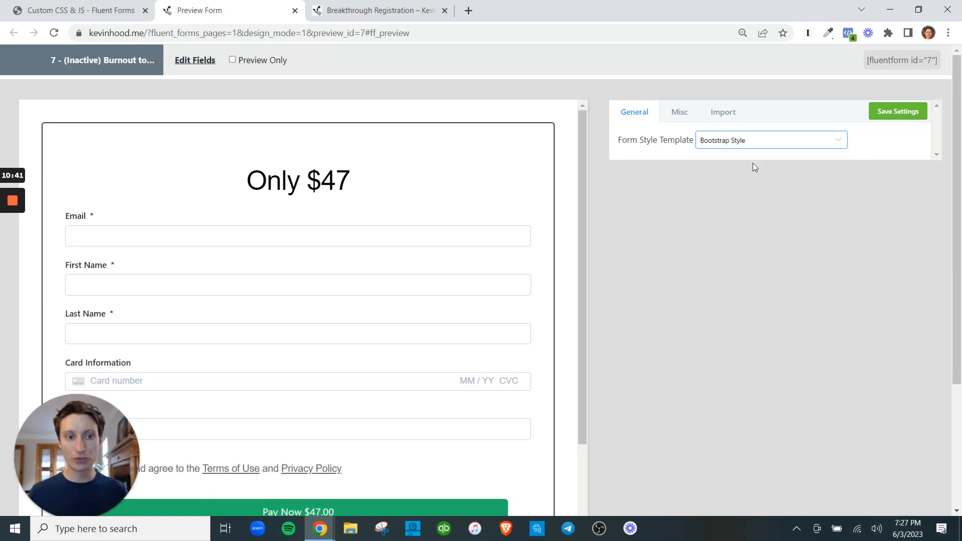
left_click(748, 144)
left_click(742, 266)
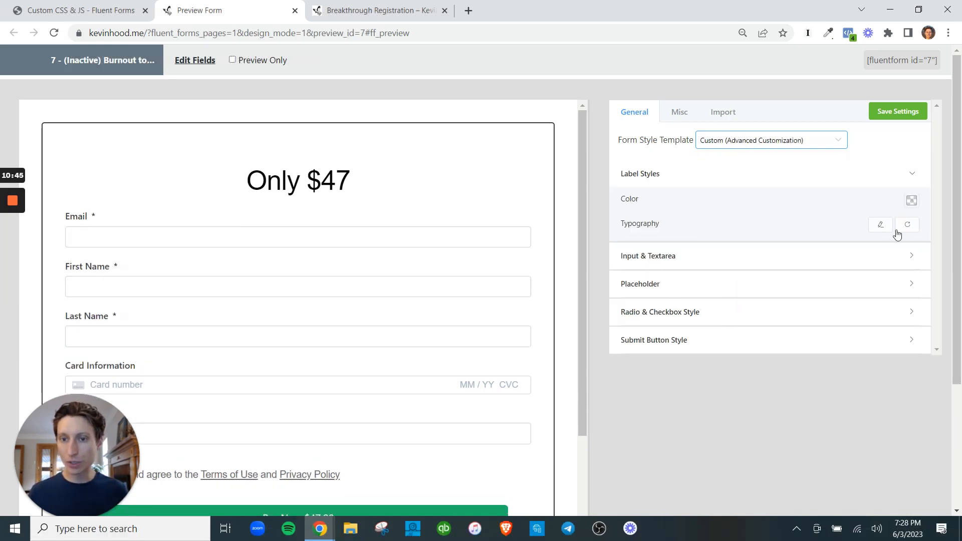
Step: Examine the form's container styles, including margin, padding, border type, border width and border radius, alongside the preview
left_click(678, 113)
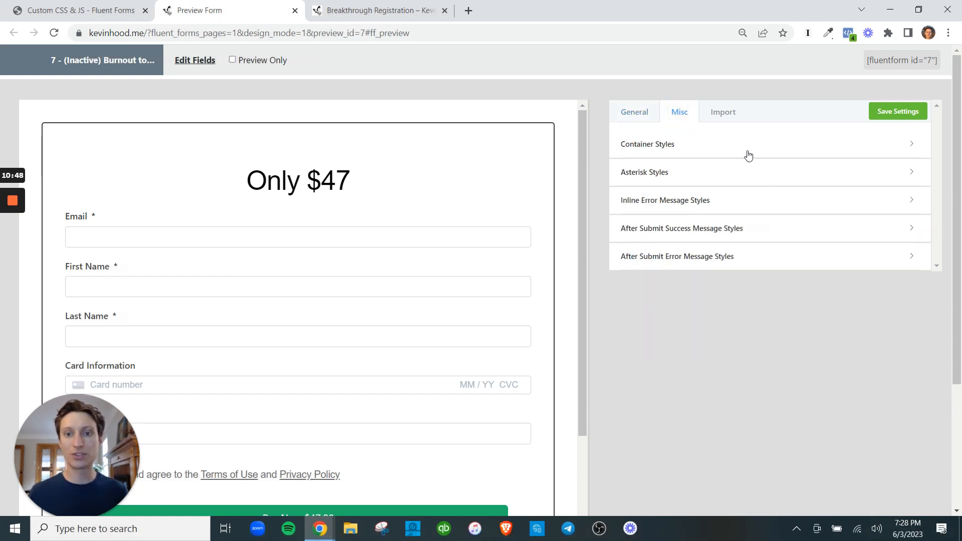
left_click(715, 143)
scroll(826, 170, "down", 1)
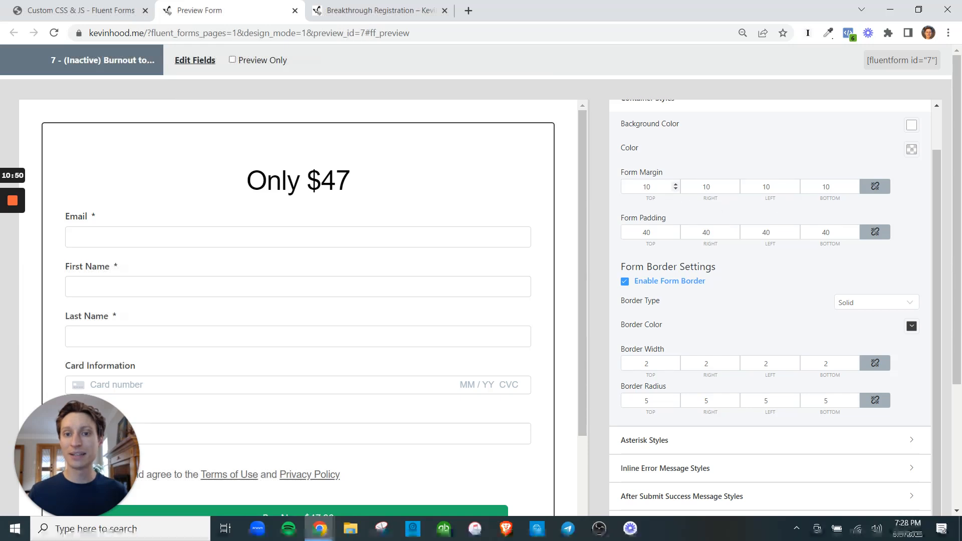
left_click(649, 186)
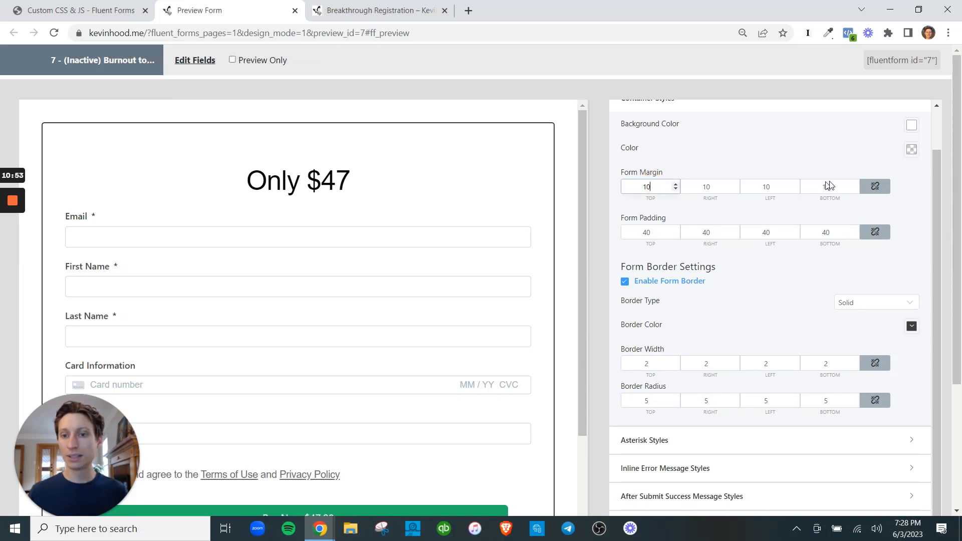
left_click(651, 232)
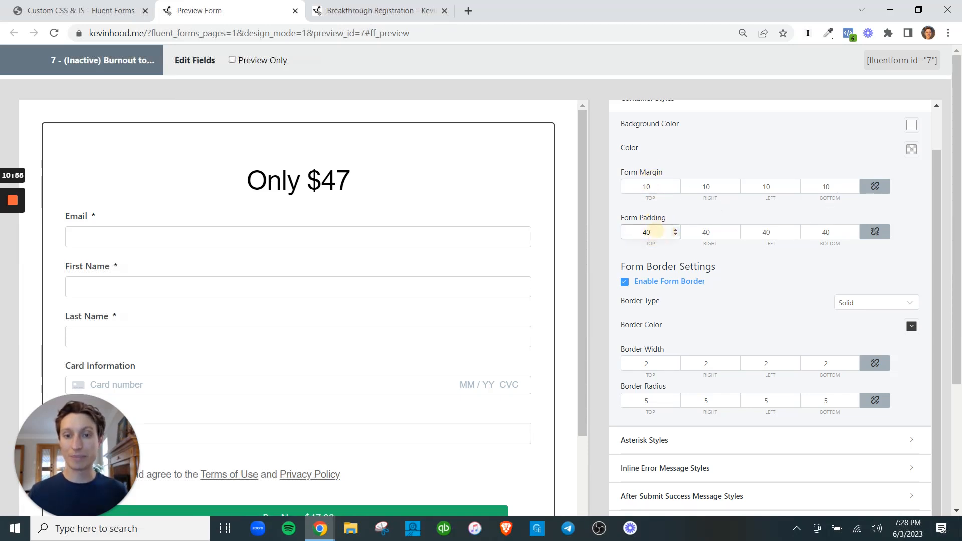
scroll(831, 256, "down", 3)
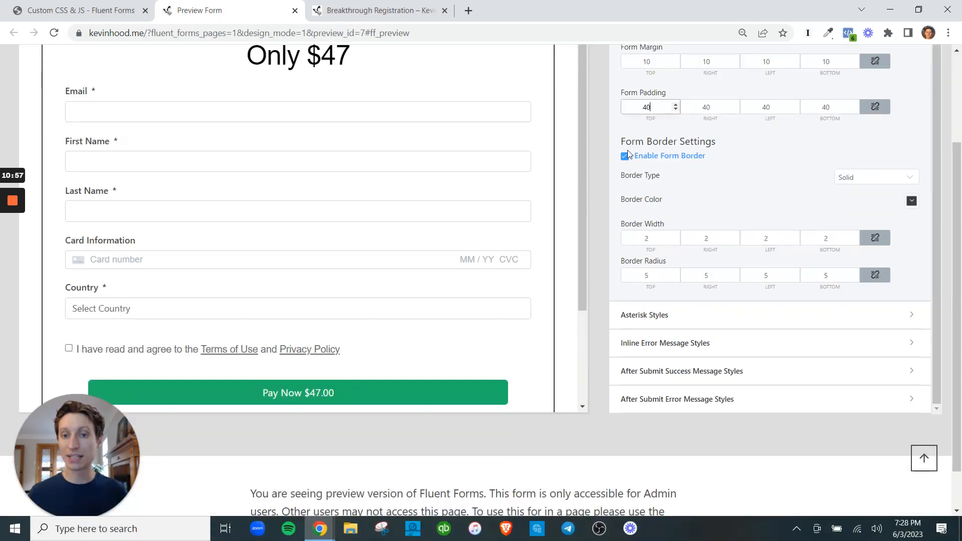
left_click(722, 158)
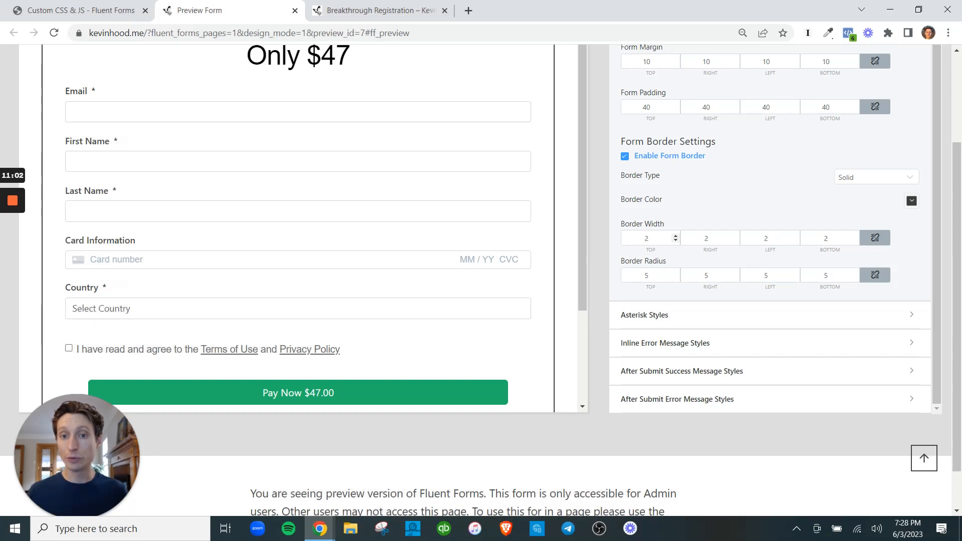
left_click(654, 274)
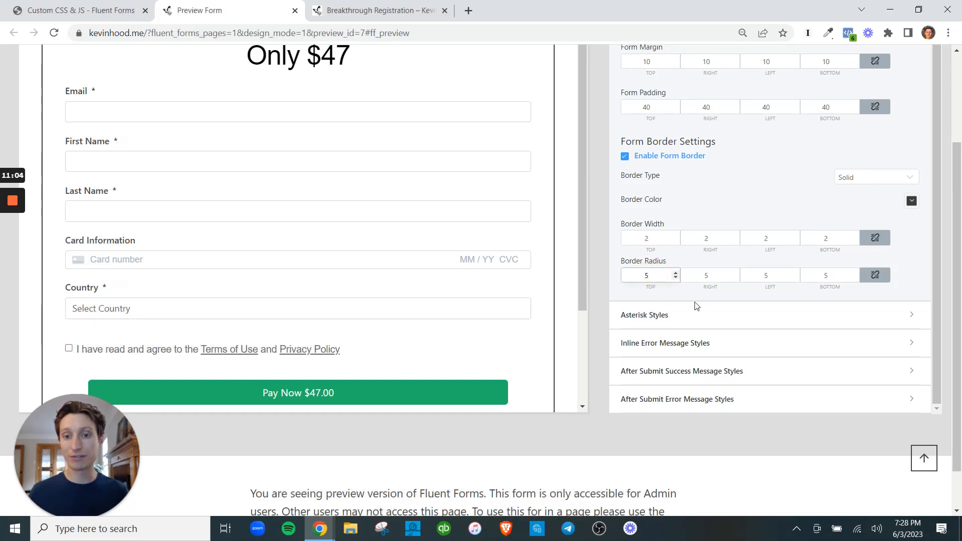
scroll(743, 329, "down", 1)
scroll(341, 307, "down", 1)
scroll(342, 307, "down", 2)
scroll(465, 301, "up", 8)
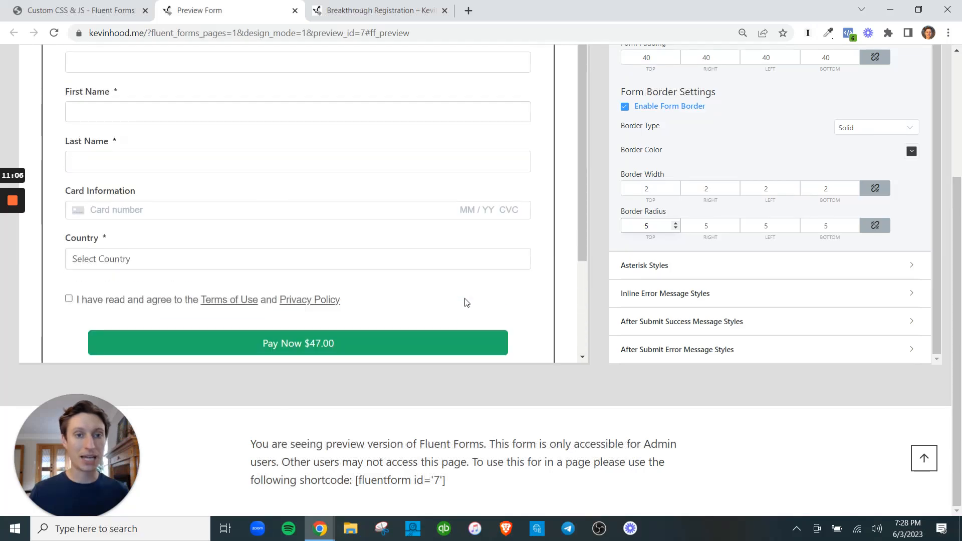
Step: Try the Dashed border type on the form container, restore Solid, and check the result in the preview
left_click(898, 302)
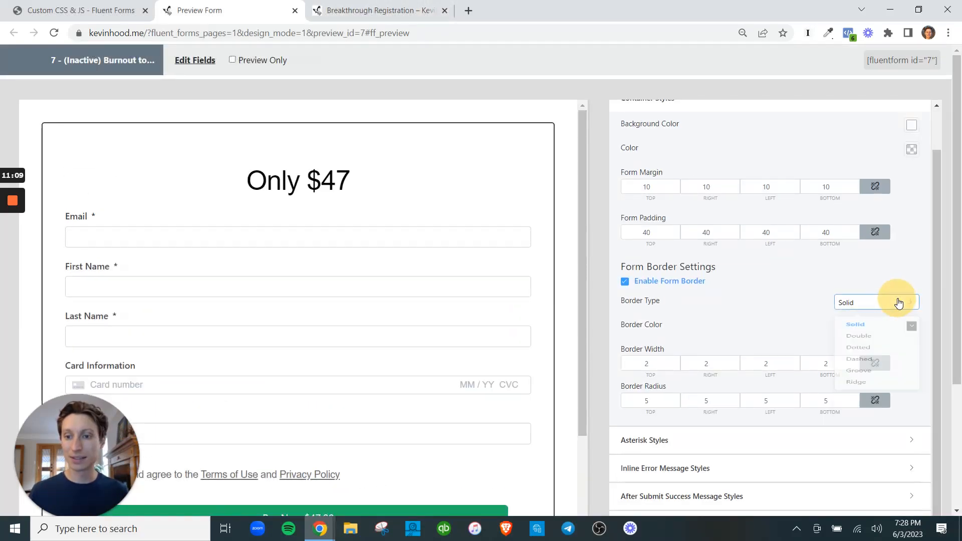
left_click(874, 388)
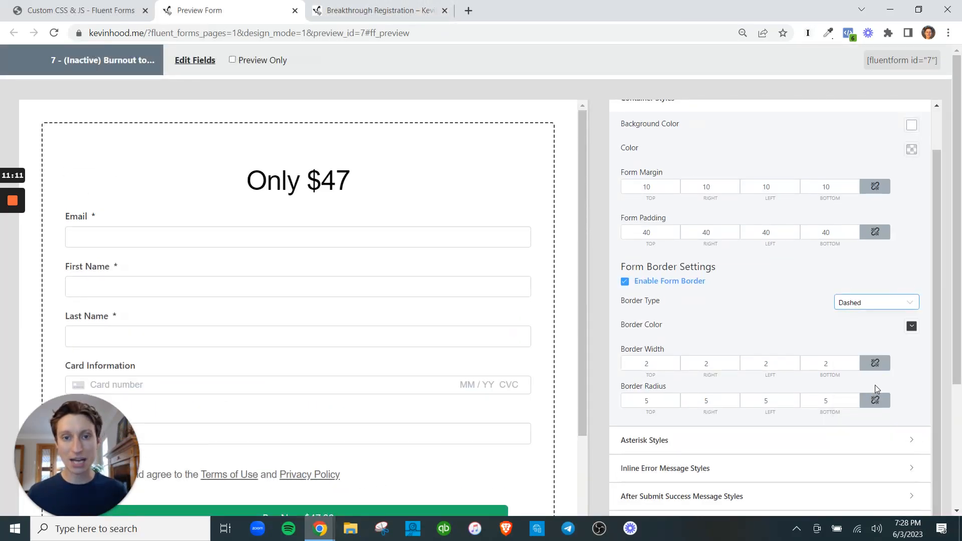
left_click(882, 300)
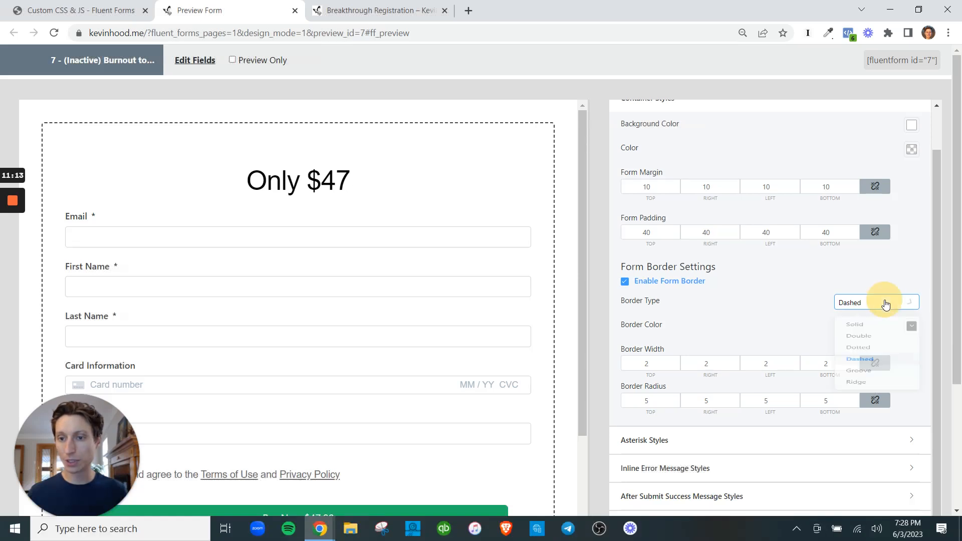
left_click(856, 330)
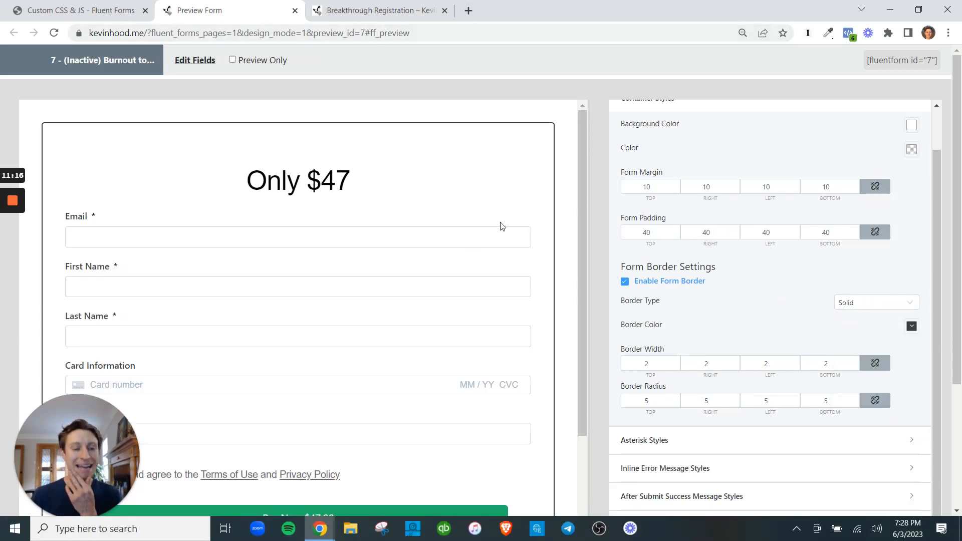
scroll(501, 223, "down", 1)
scroll(502, 224, "down", 3)
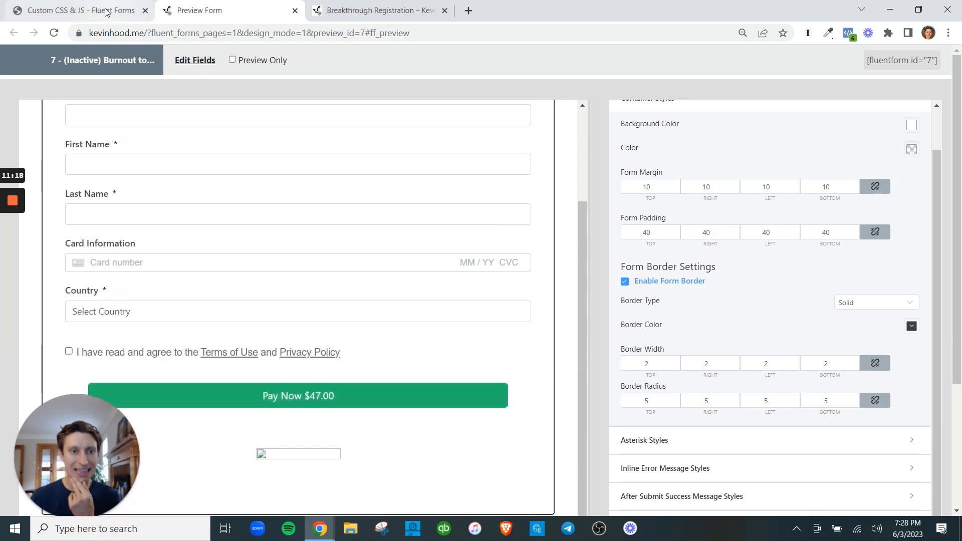
Step: Open the Pay Now submit button's customization in the form editor and review its normal state, hover state and advanced options
left_click(80, 10)
left_click(199, 79)
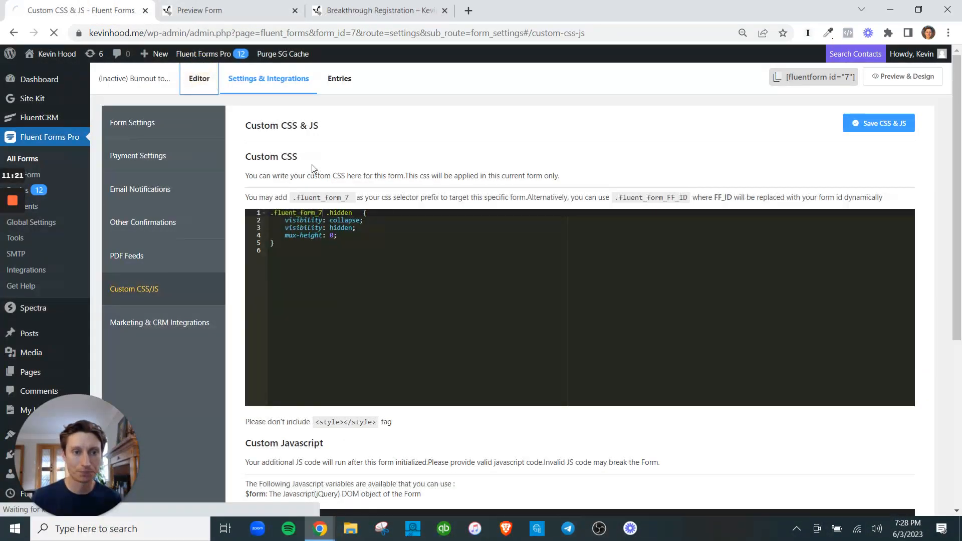
scroll(440, 301, "down", 2)
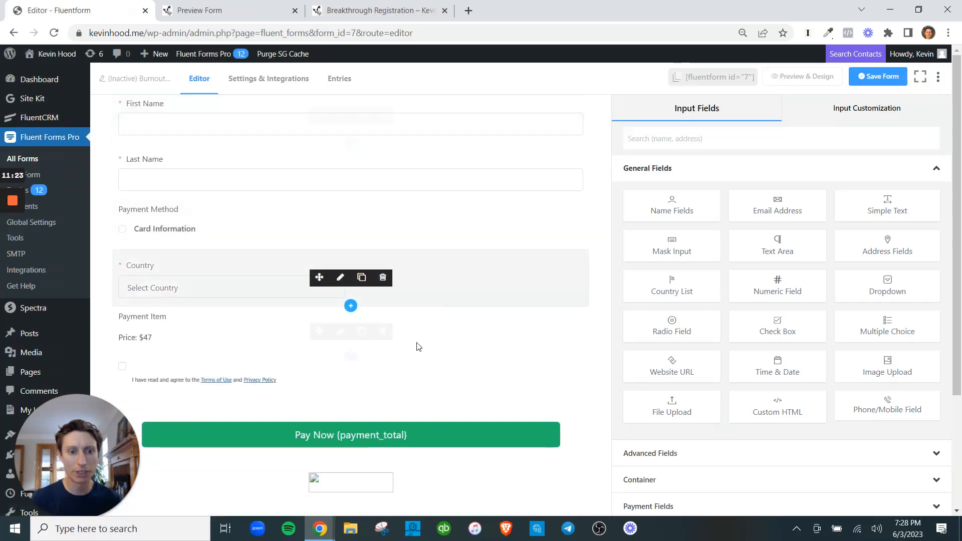
left_click(341, 435)
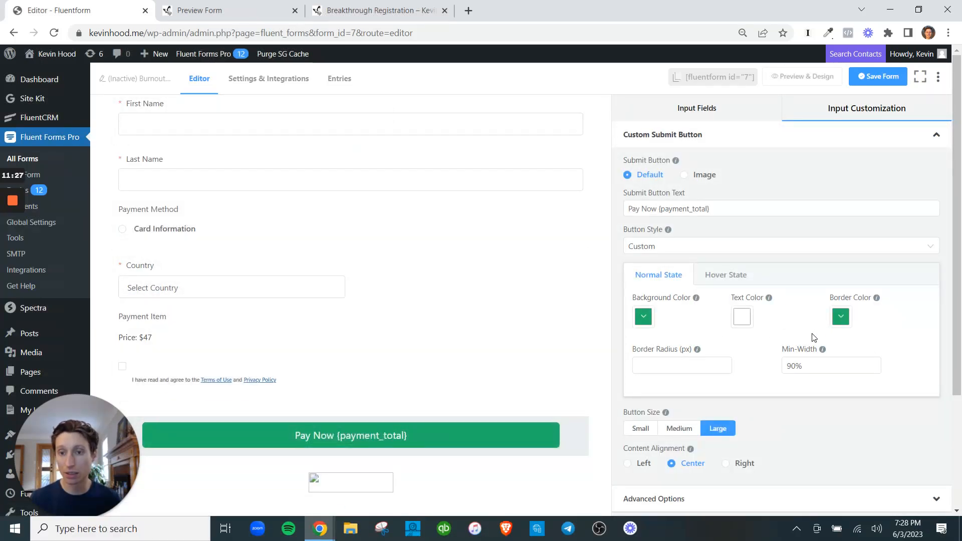
left_click(714, 274)
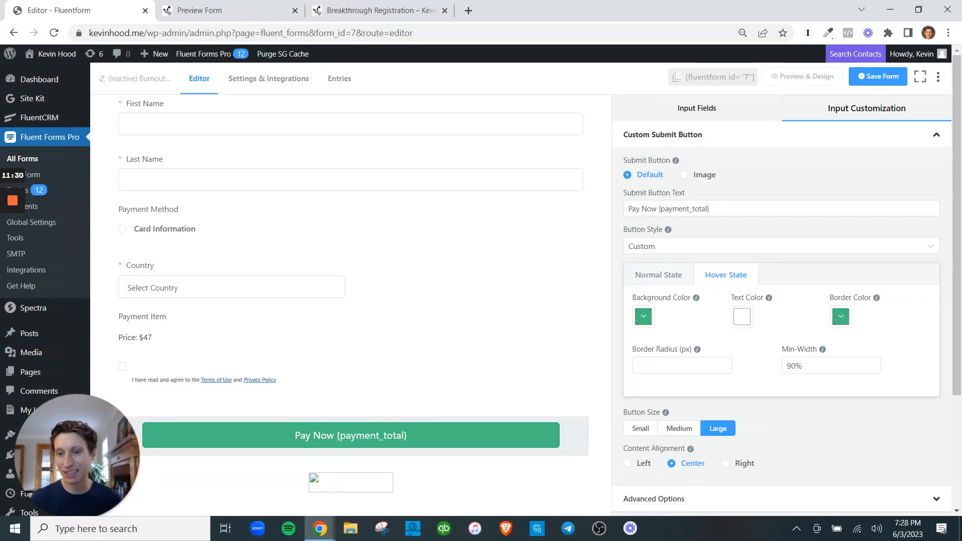
scroll(820, 391, "down", 1)
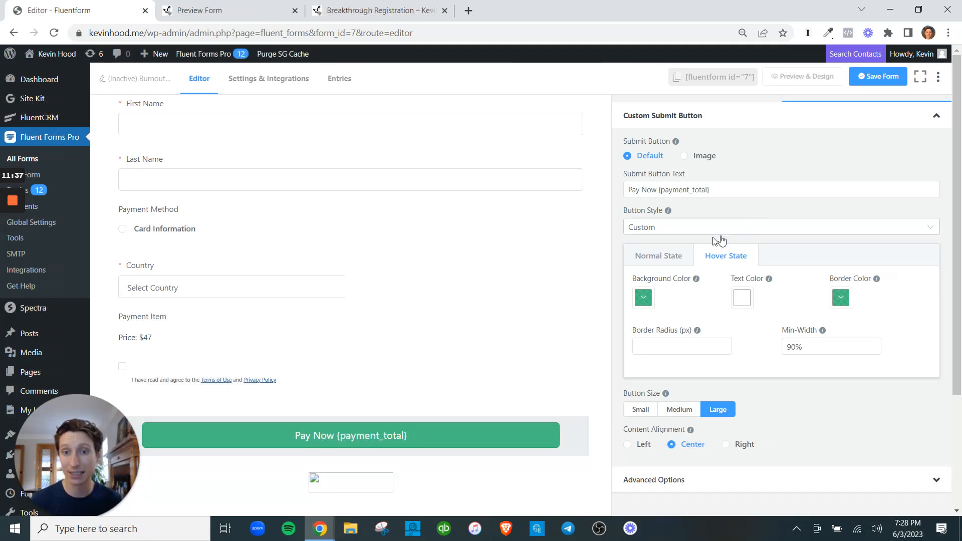
left_click(897, 478)
scroll(902, 431, "down", 3)
scroll(891, 381, "up", 3)
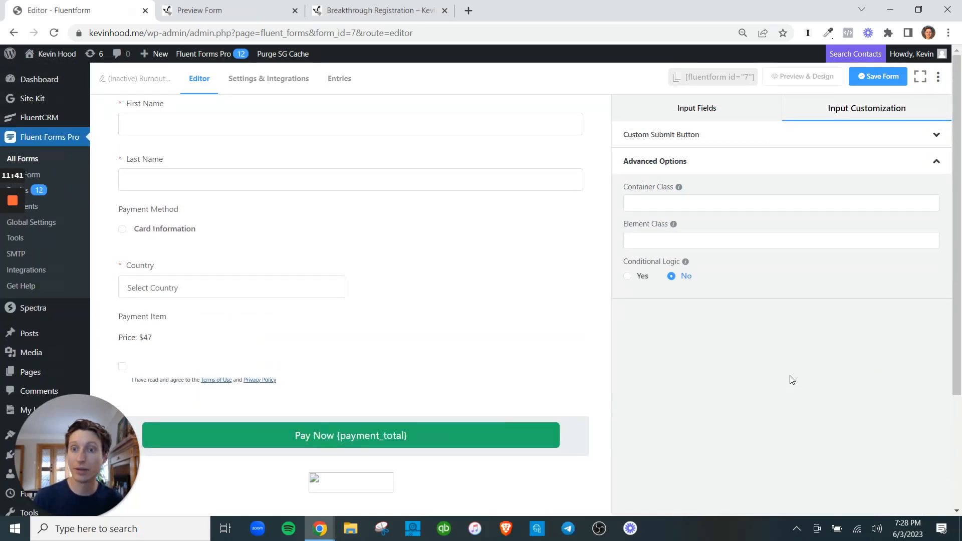
Step: Reopen the submit button's settings from the input fields list and recheck its hover colours, minimum width and class options
left_click(684, 107)
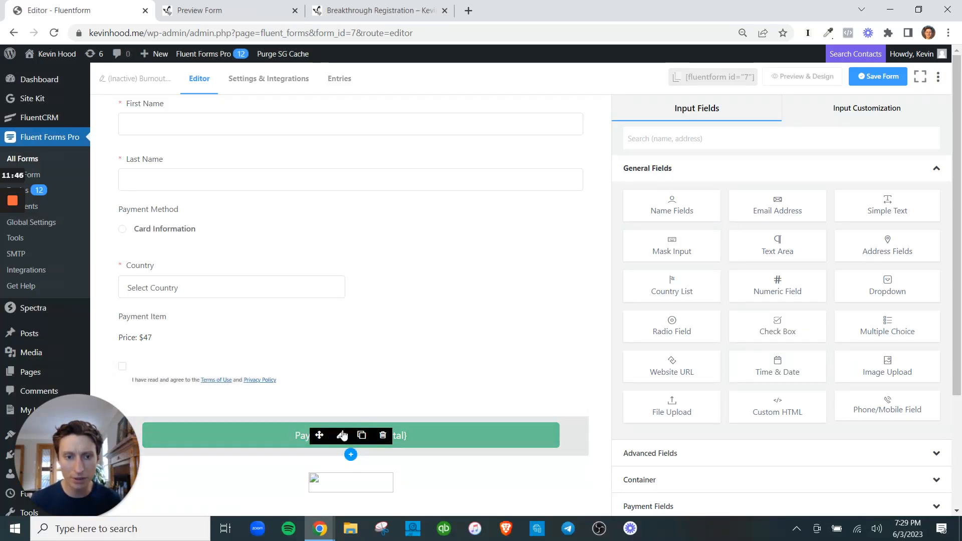
left_click(340, 435)
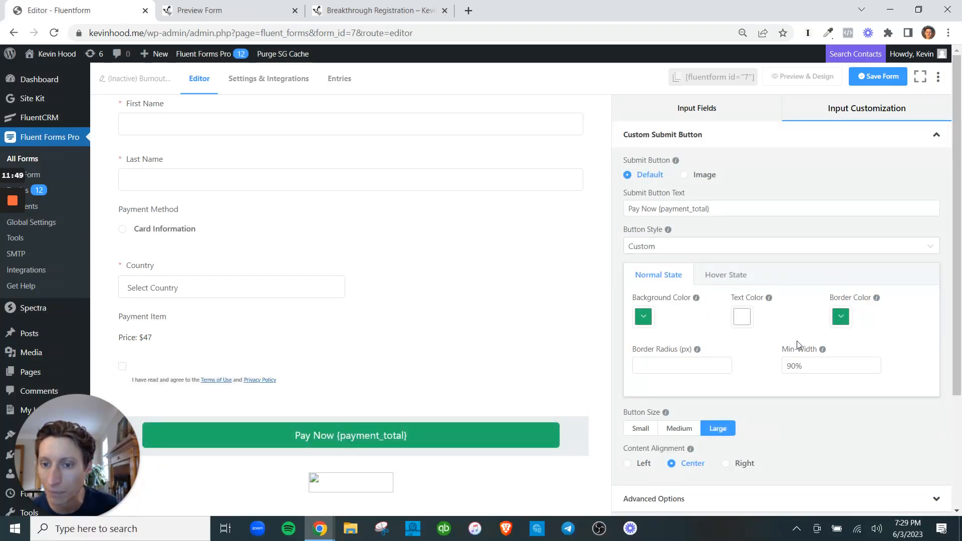
left_click(727, 277)
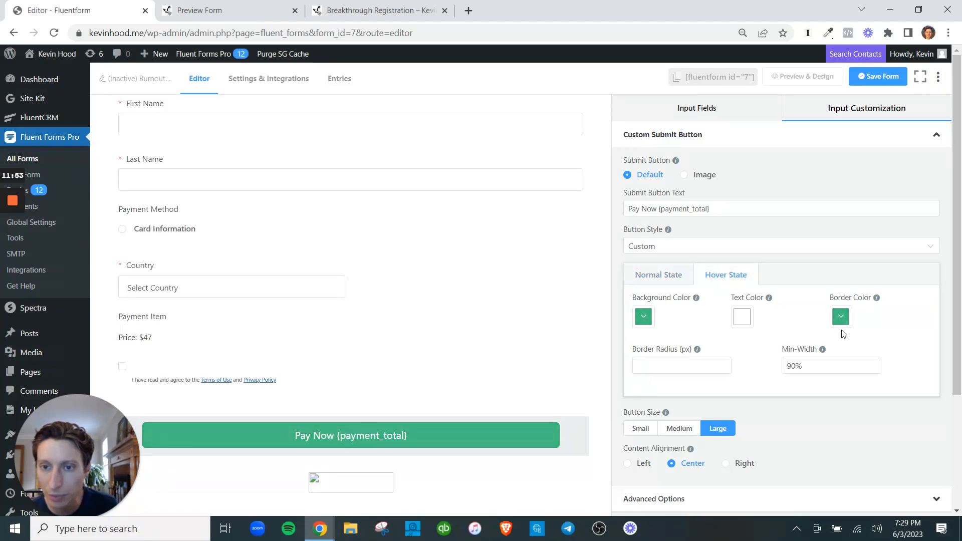
scroll(800, 378, "down", 1)
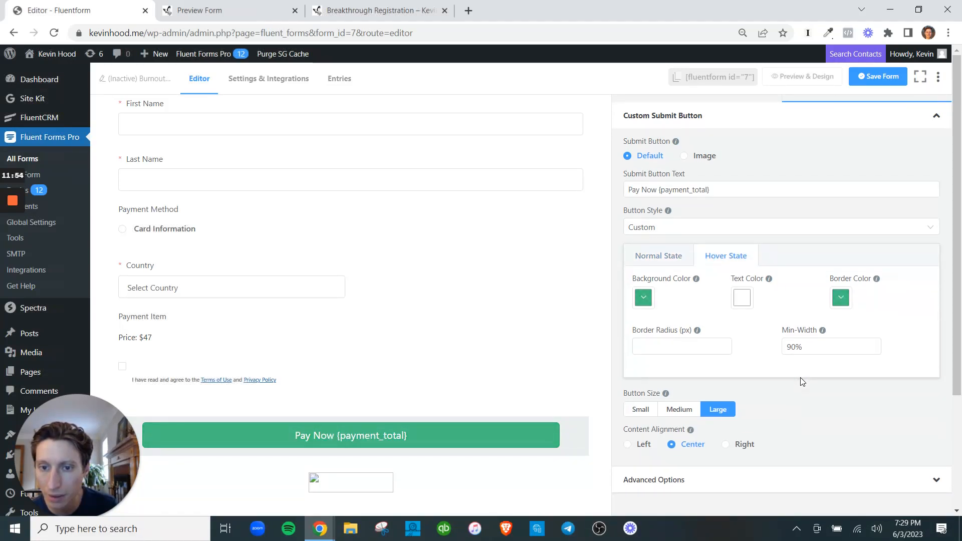
left_click(731, 491)
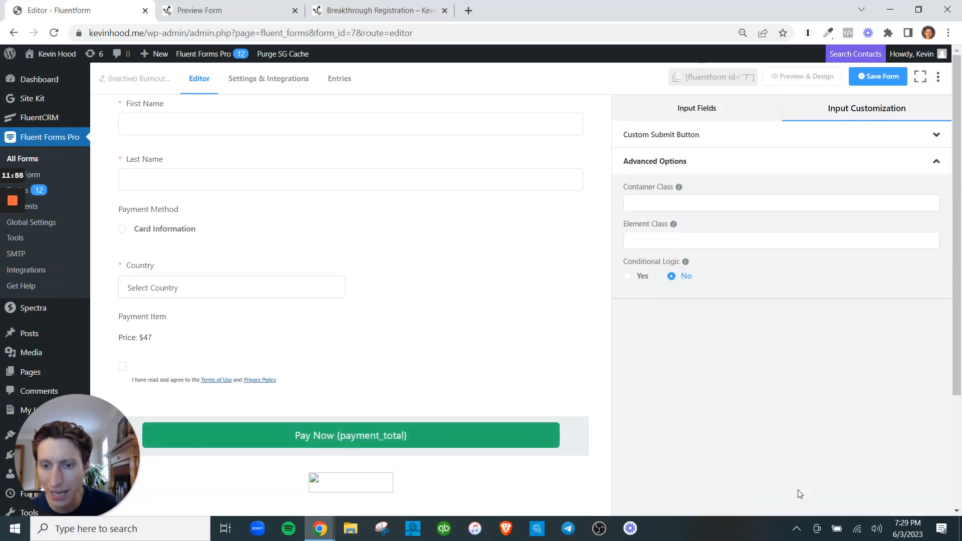
left_click(937, 161)
mouse_move(394, 426)
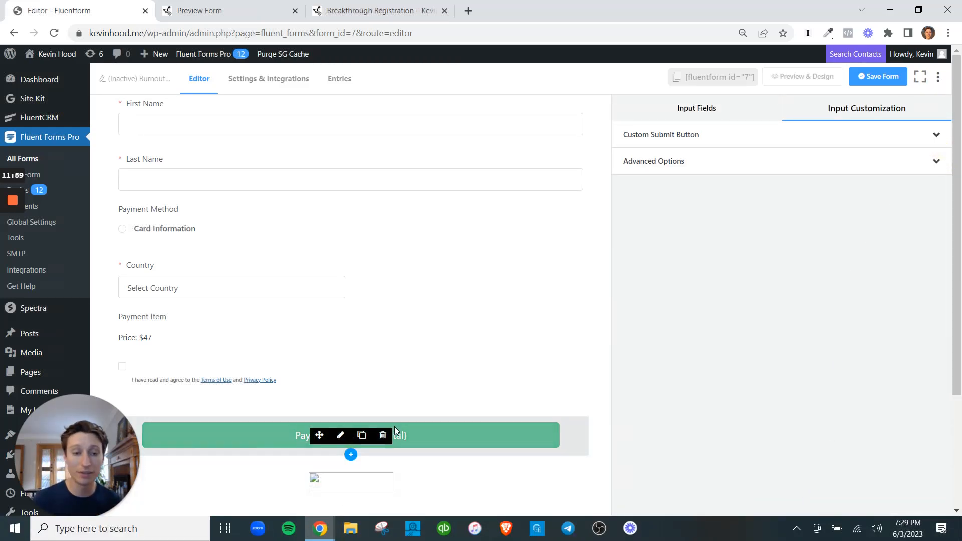
Step: Compare the Same Page and To a Page confirmation types in the form settings, leaving To a Page selected
left_click(275, 81)
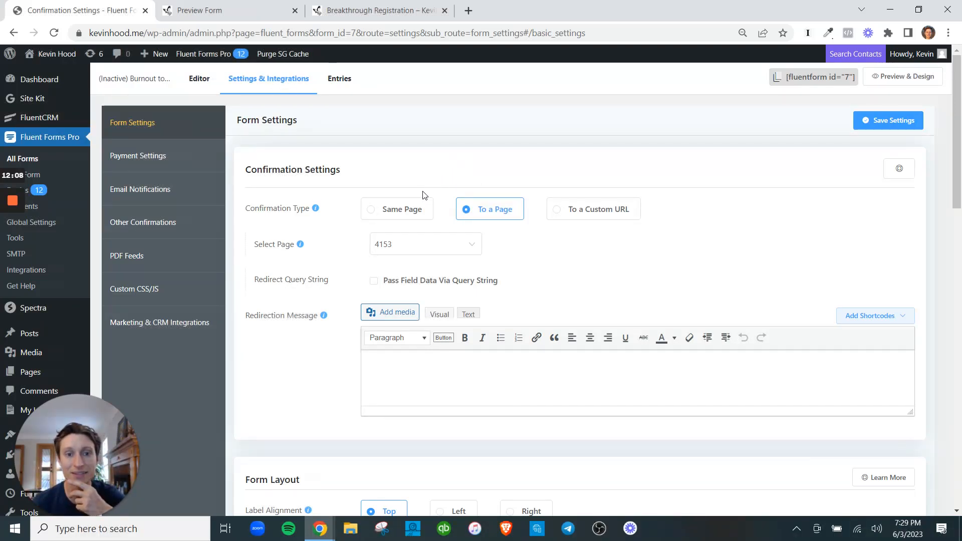
left_click(371, 210)
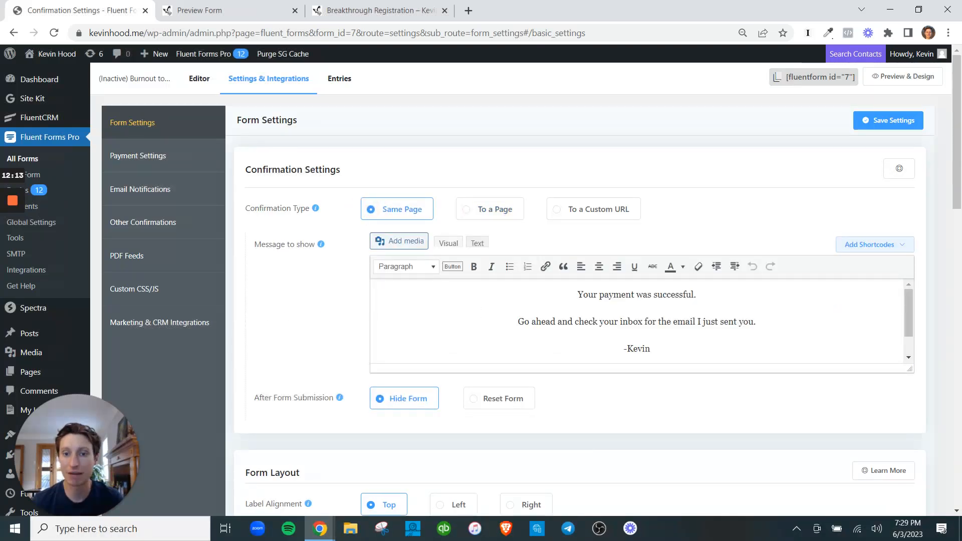
left_click(707, 330)
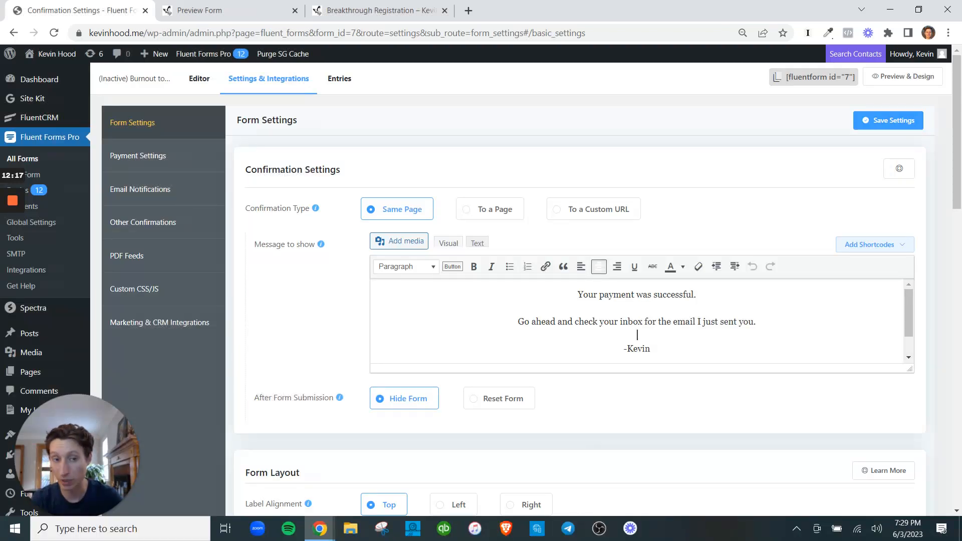
left_click(465, 209)
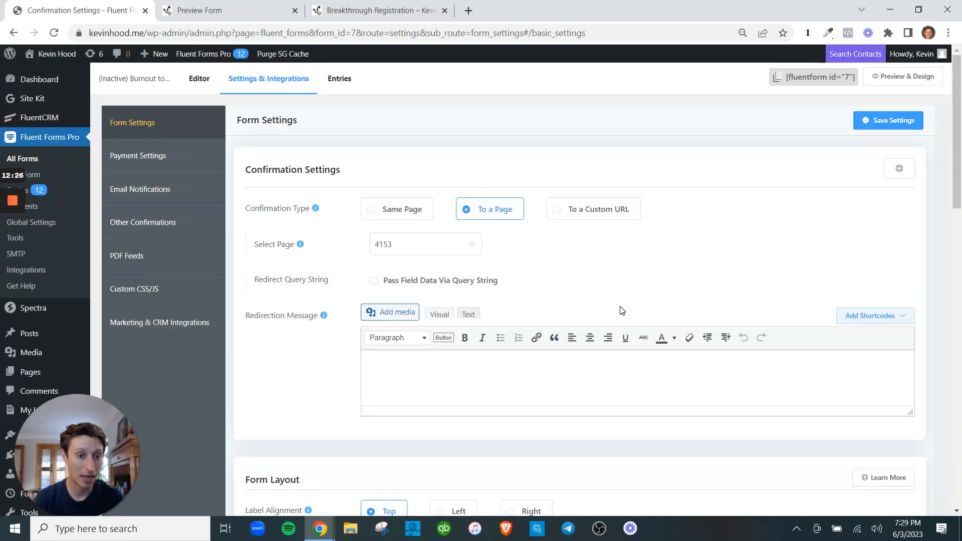
Step: Look through the remaining form settings, down to the survey result, compliance and extra CSS class options
mouse_move(50, 123)
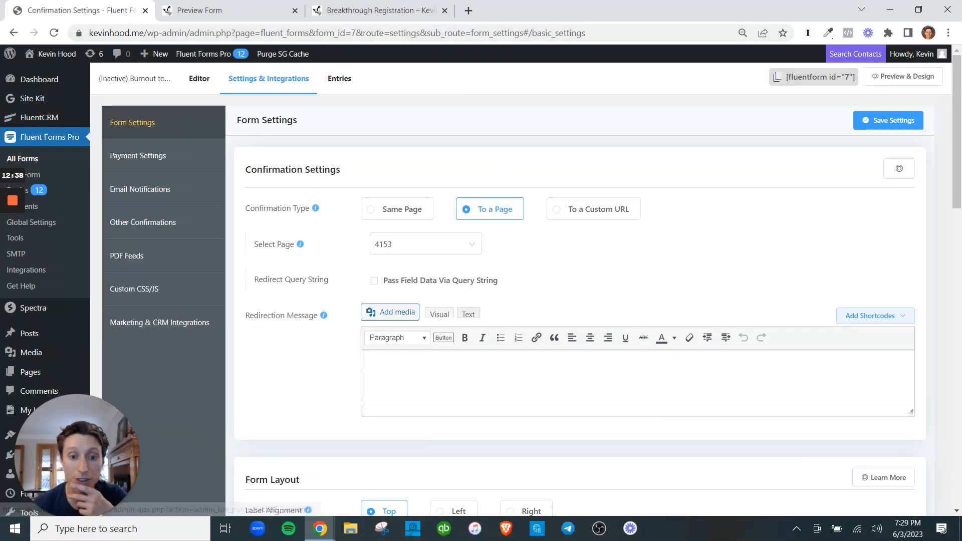
scroll(579, 344, "down", 6)
scroll(580, 344, "down", 10)
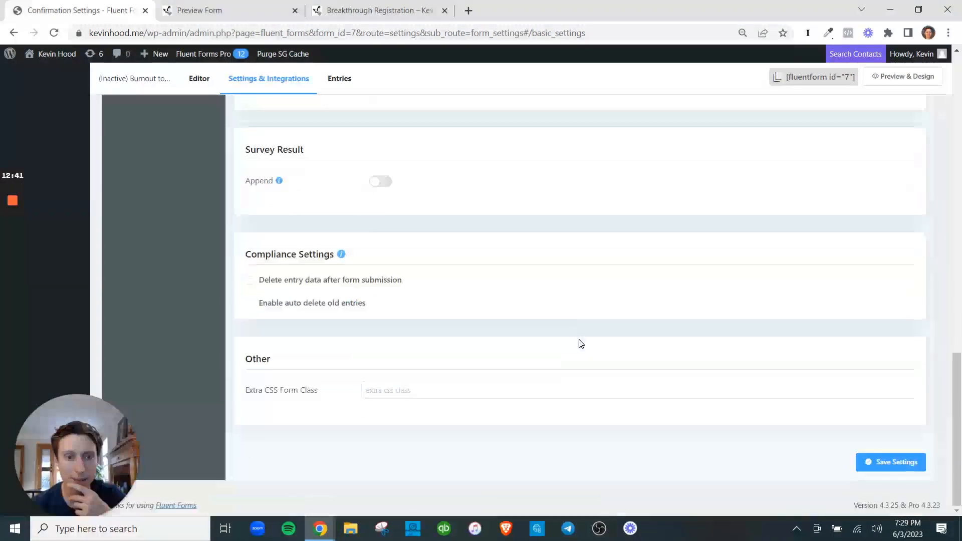
scroll(580, 343, "up", 16)
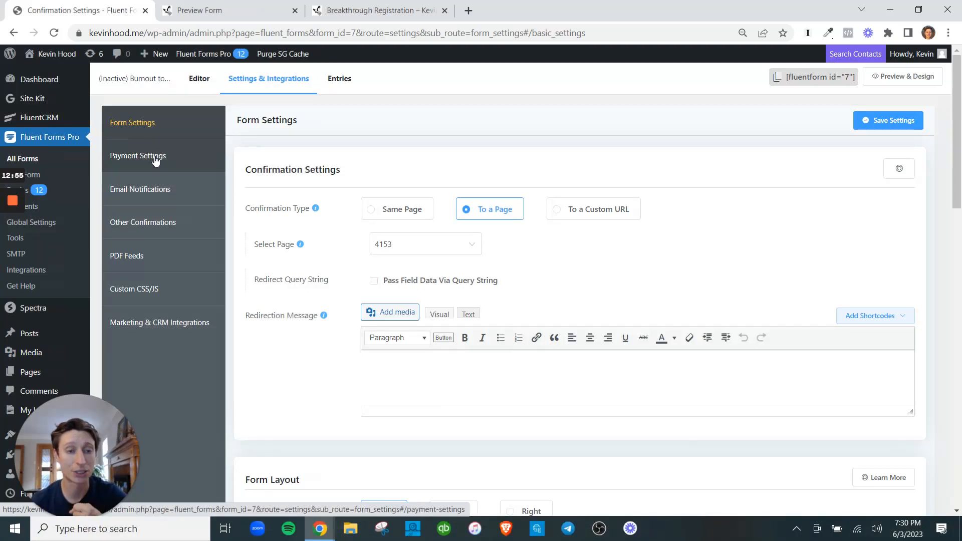
Step: Open the Burnout Workshop Purchase (Autoresponder) email notification and keep Email as its send-to field
left_click(170, 202)
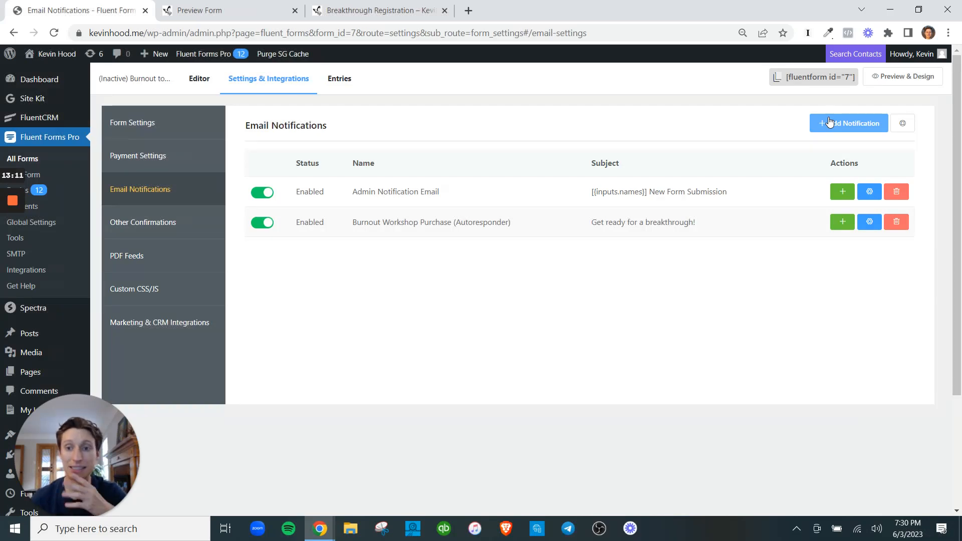
left_click(869, 222)
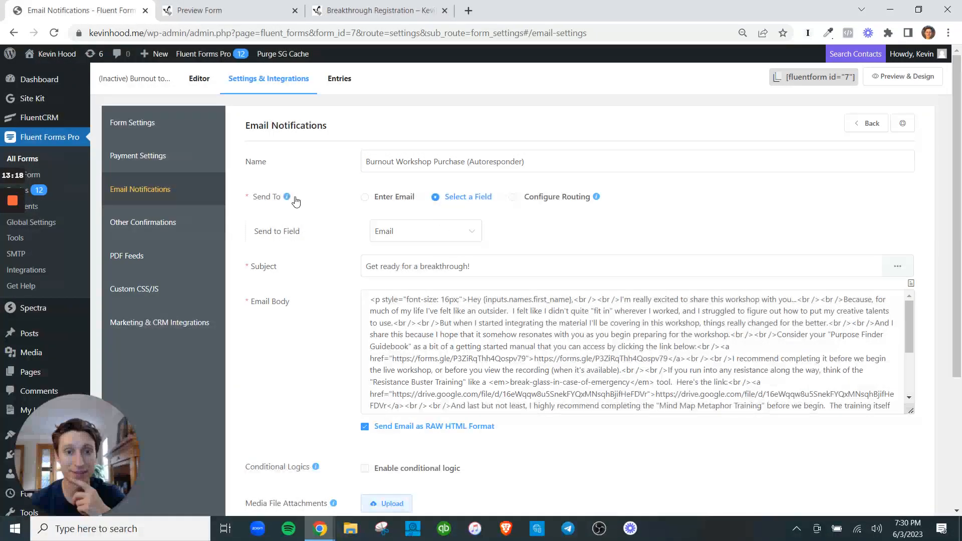
left_click(471, 231)
left_click(415, 264)
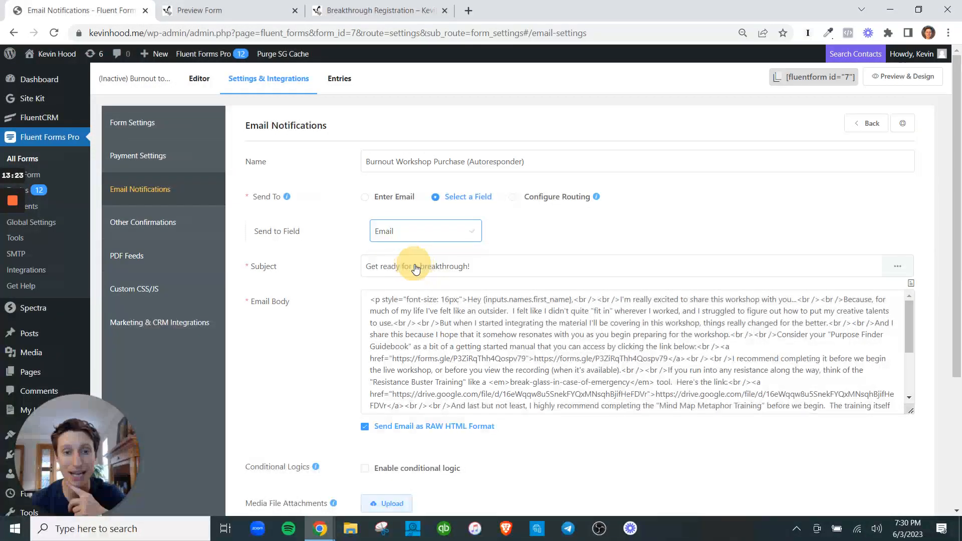
Step: Try the email body with Send Email as RAW HTML Format disabled, look through the formatted text, and enable the option again
scroll(618, 232, "down", 2)
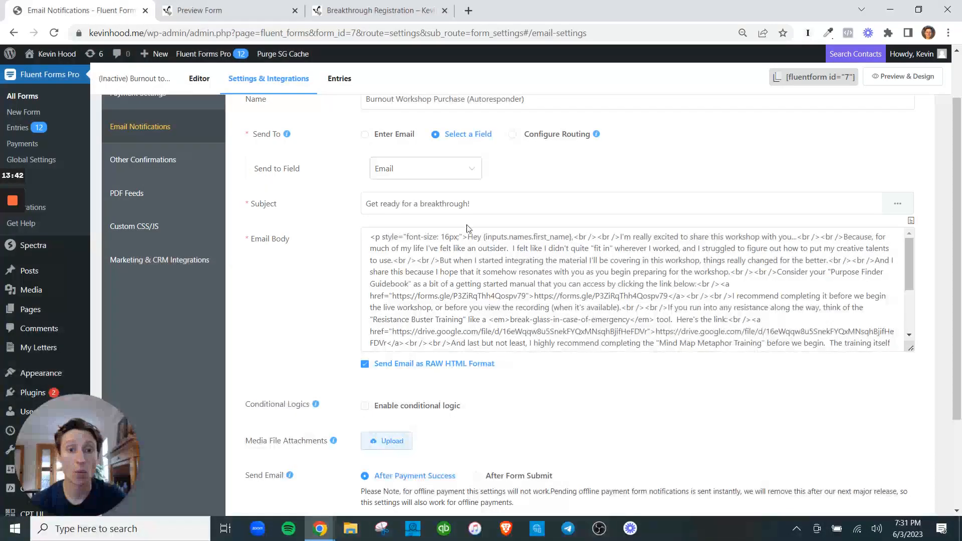
left_click(364, 366)
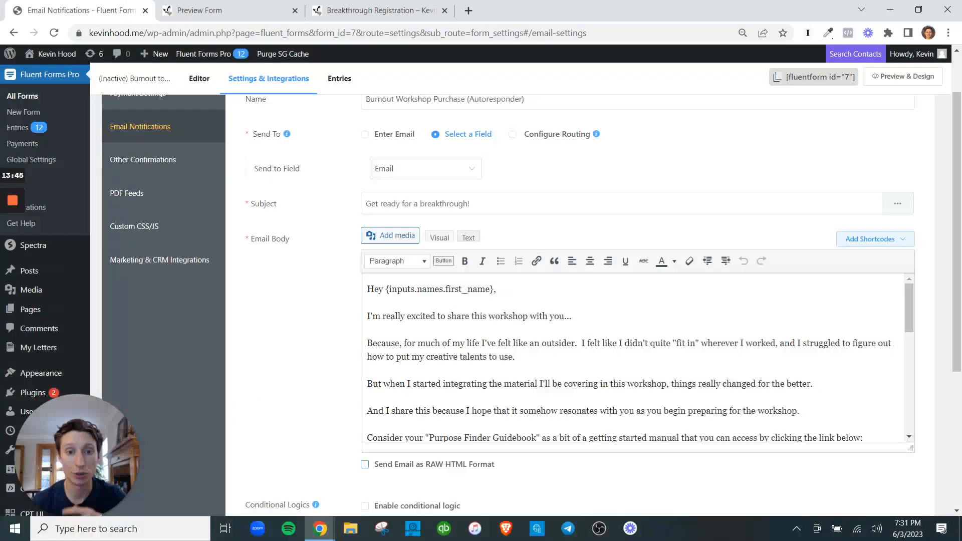
left_click(482, 343)
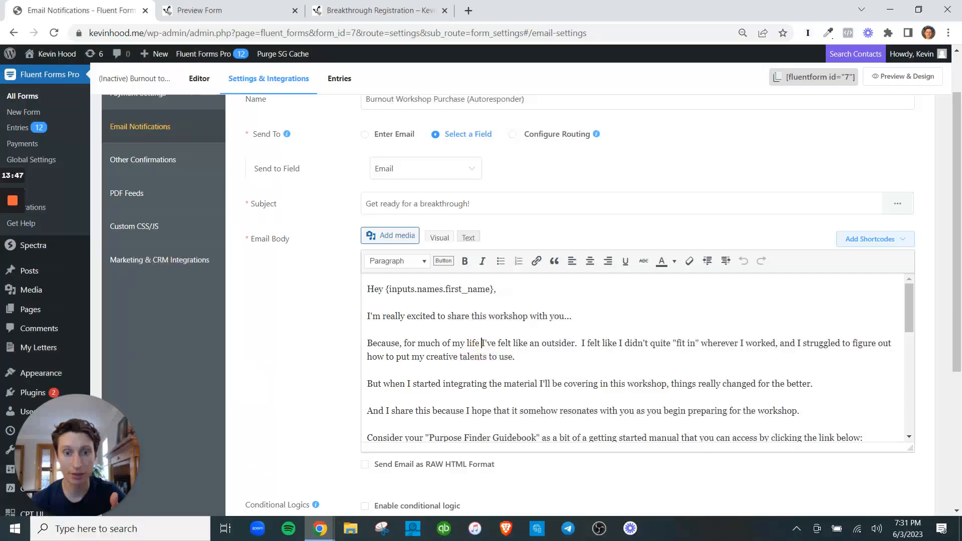
scroll(471, 431, "down", 1)
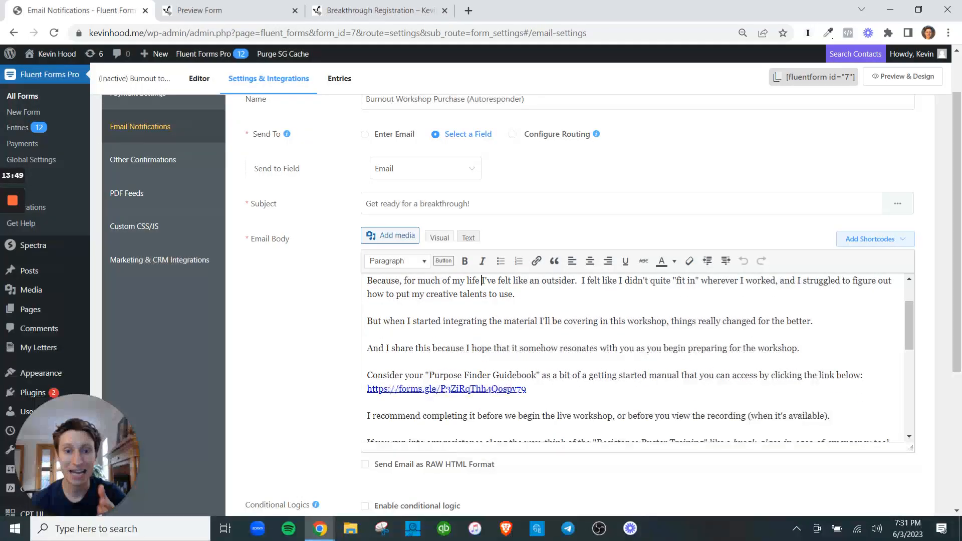
left_click(365, 465)
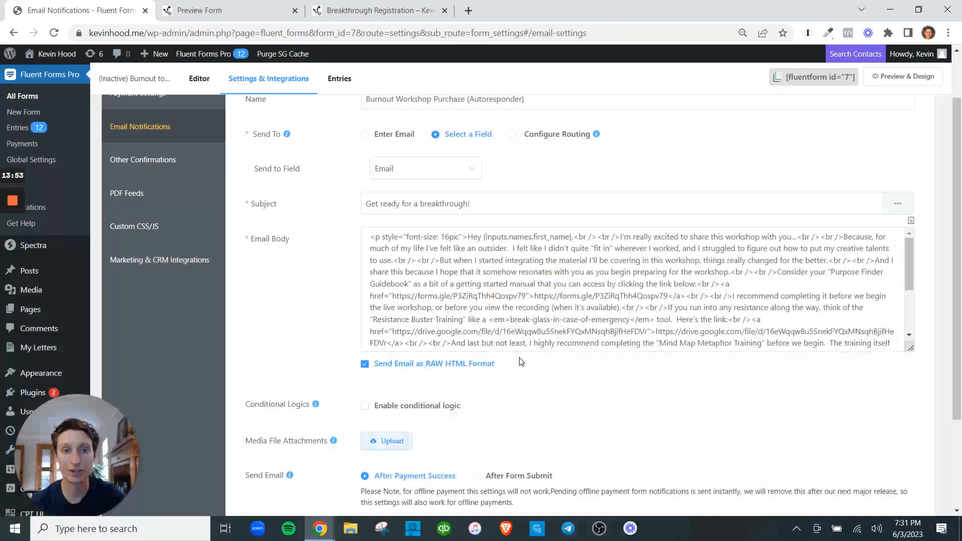
Step: Examine the email body's HTML, including its 16px paragraph style, and turn off Send Email as RAW HTML Format
left_click_drag(467, 237, 370, 236)
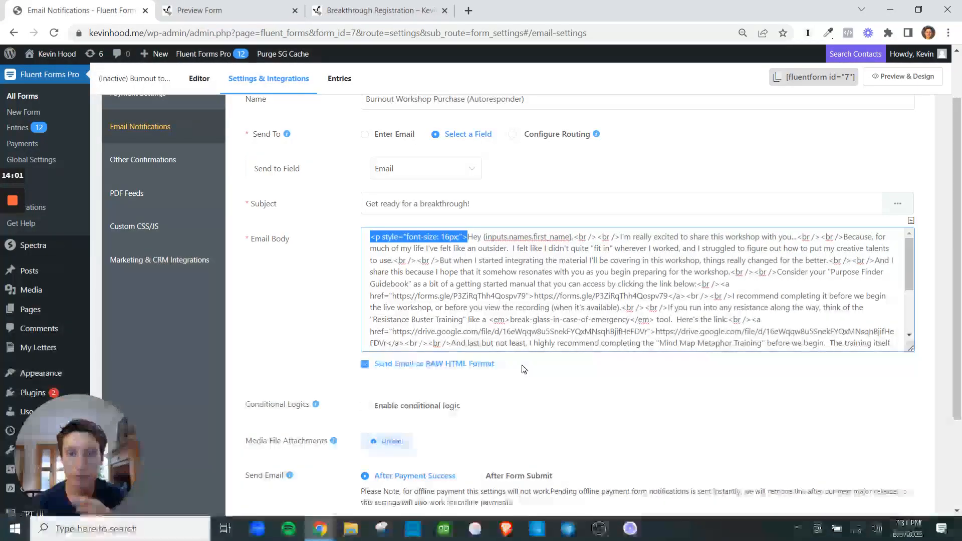
scroll(642, 288, "down", 1)
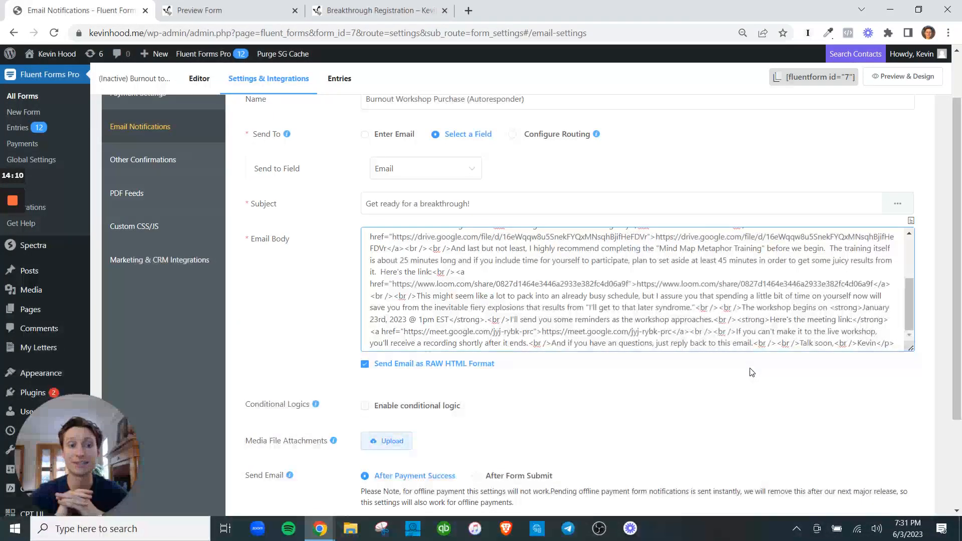
left_click(364, 364)
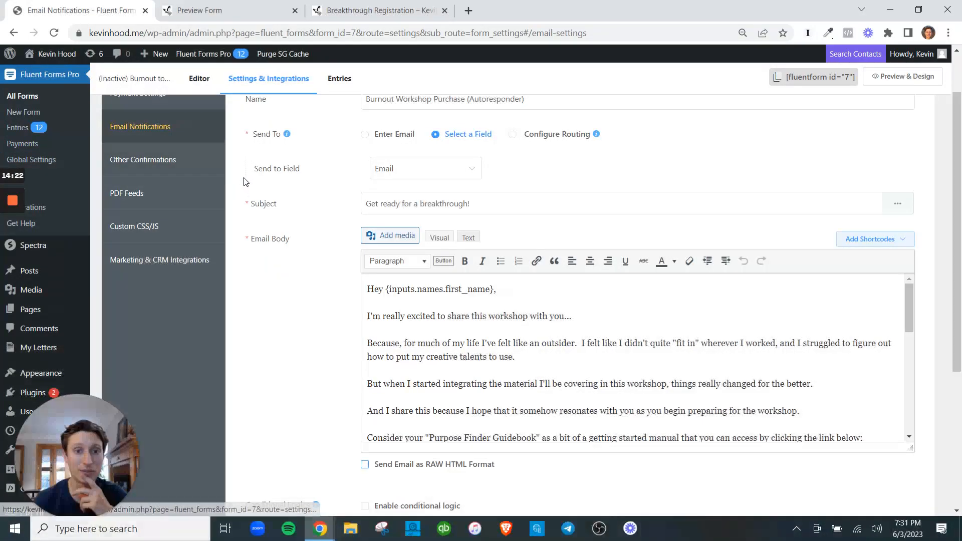
Step: Leave the autoresponder notification and look through the form settings again, including layout, scheduling, validation and compliance options
scroll(414, 219, "up", 2)
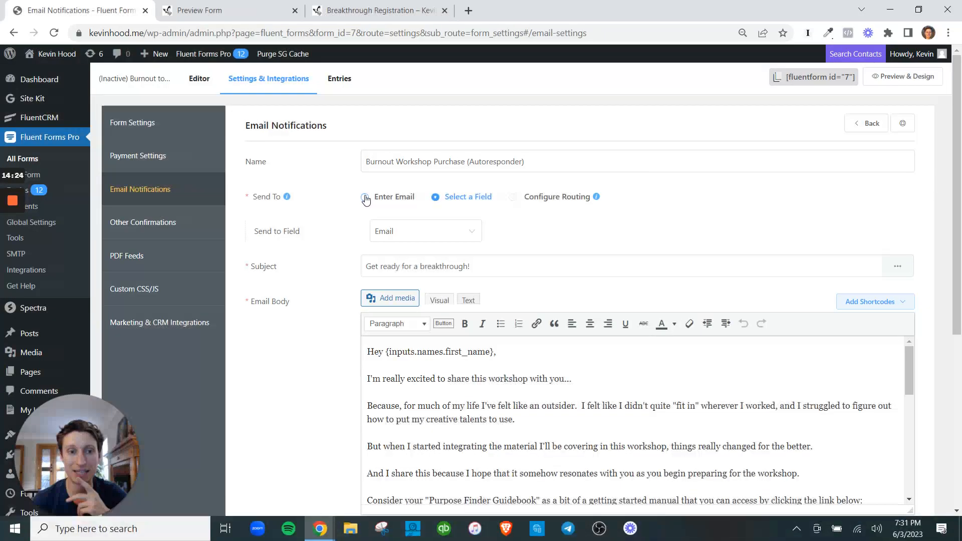
left_click(871, 124)
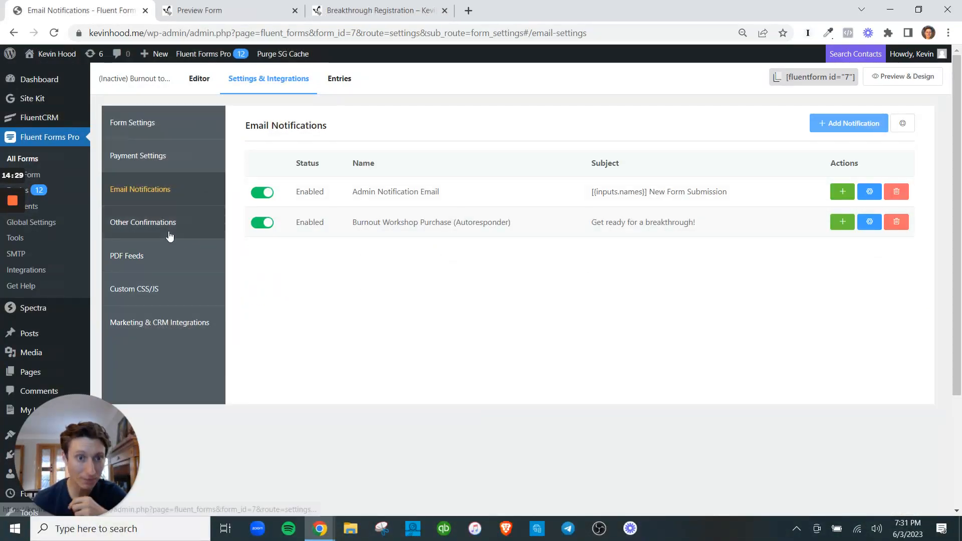
left_click(154, 124)
scroll(571, 330, "down", 15)
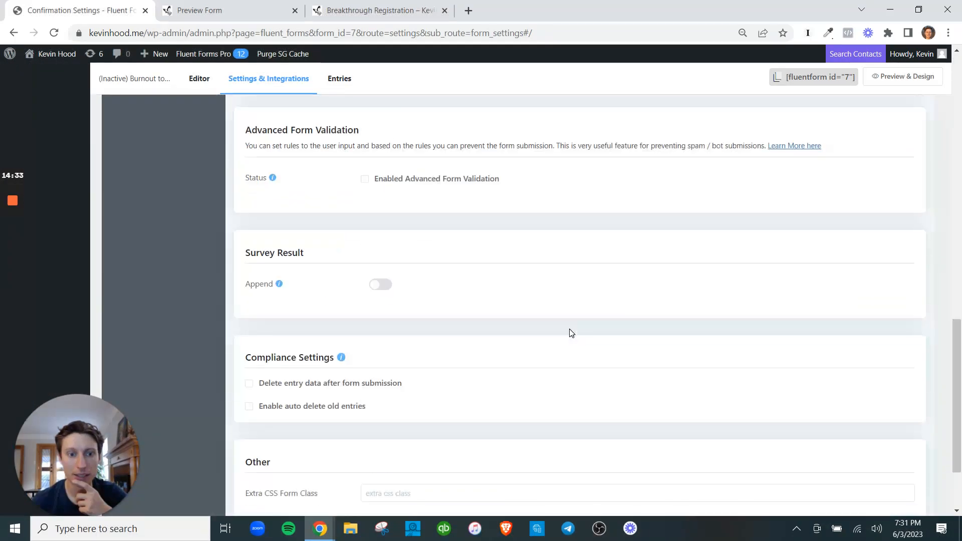
scroll(454, 358, "up", 12)
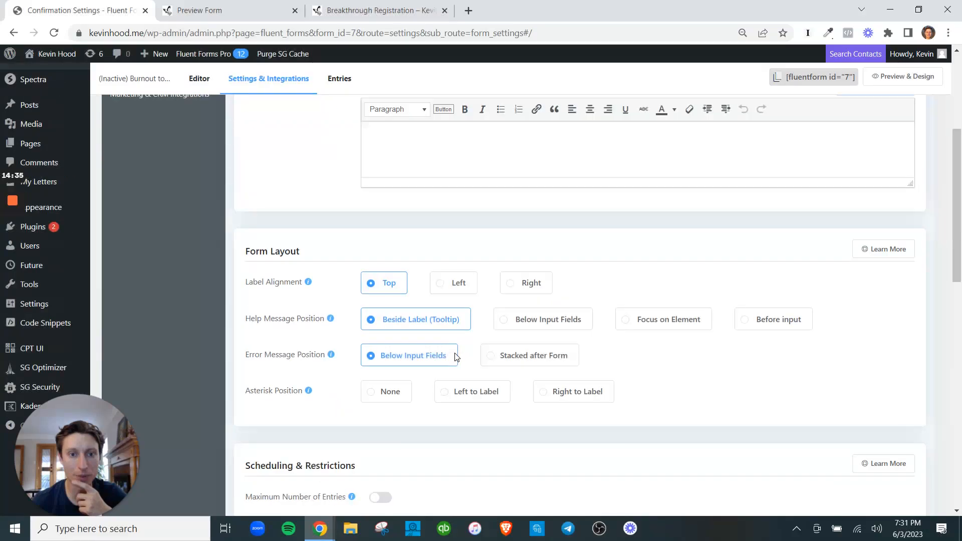
scroll(460, 396, "down", 5)
scroll(458, 396, "up", 10)
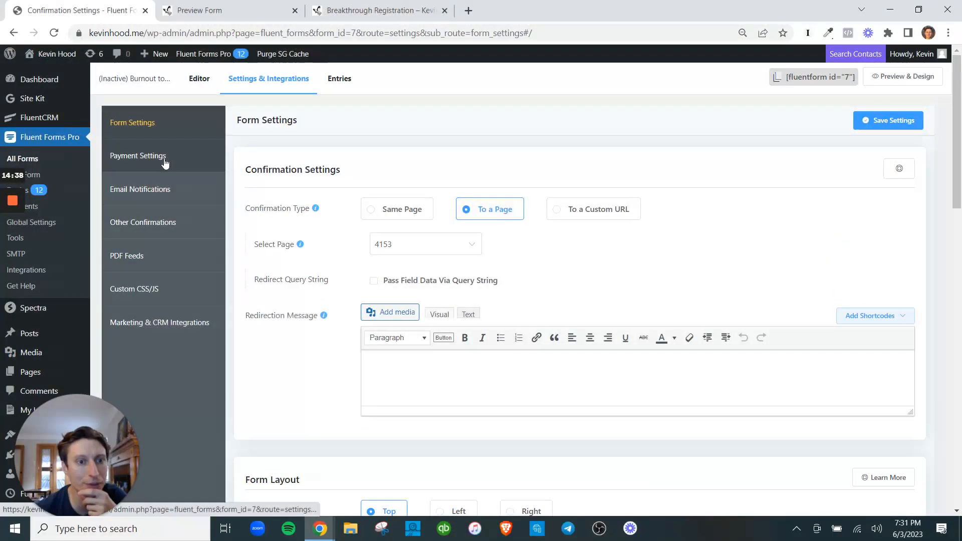
Step: Open the form's FluentCRM Integration Feed and examine its mailing list, field mapping, contact tags and subscription options
left_click(171, 332)
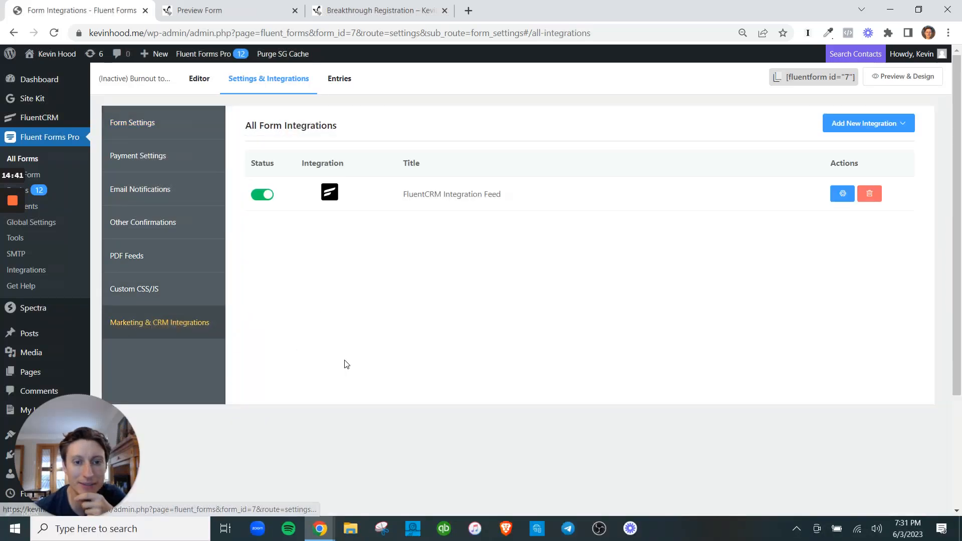
left_click(844, 193)
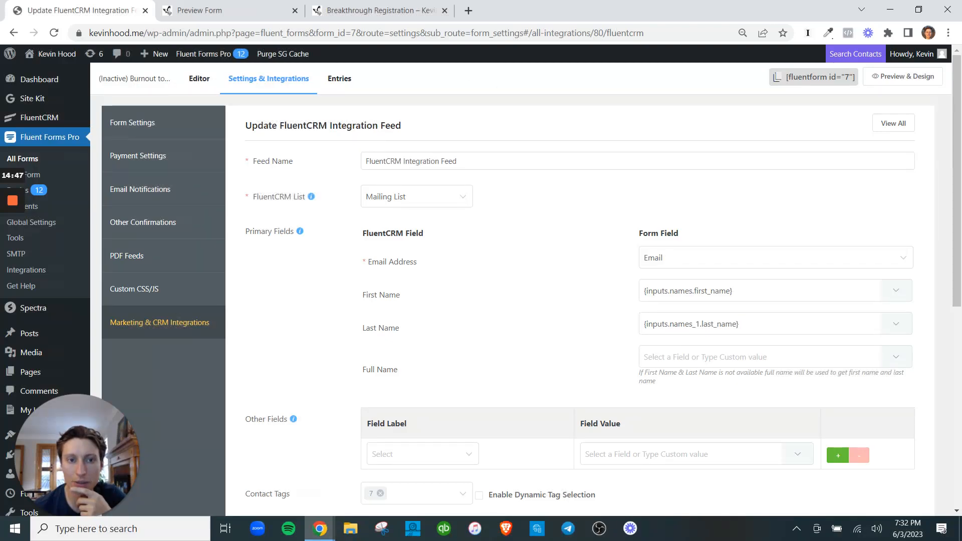
left_click_drag(246, 126, 414, 128)
scroll(581, 235, "down", 8)
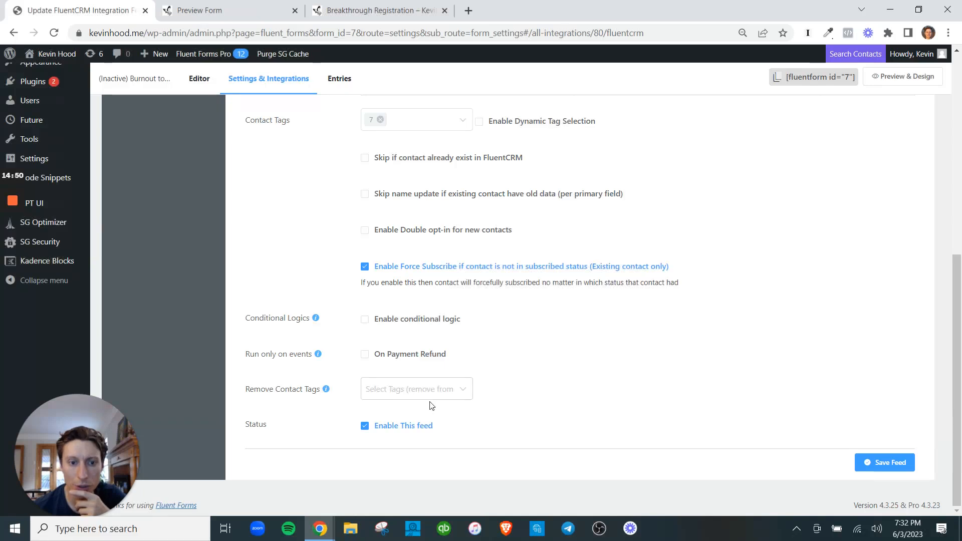
scroll(395, 377, "up", 3)
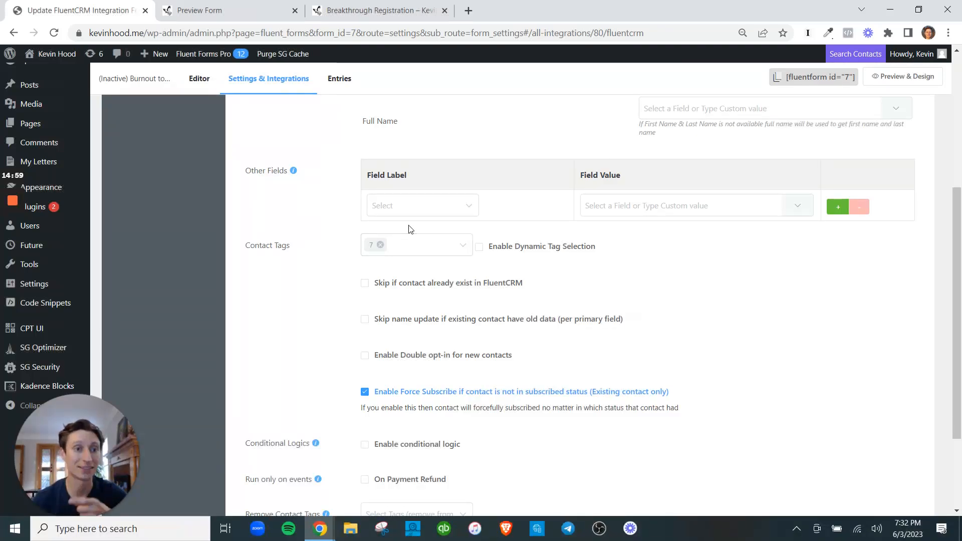
scroll(230, 262, "up", 5)
Step: Open FluentCRM's Automations and look over the list of automation funnels
mouse_move(50, 123)
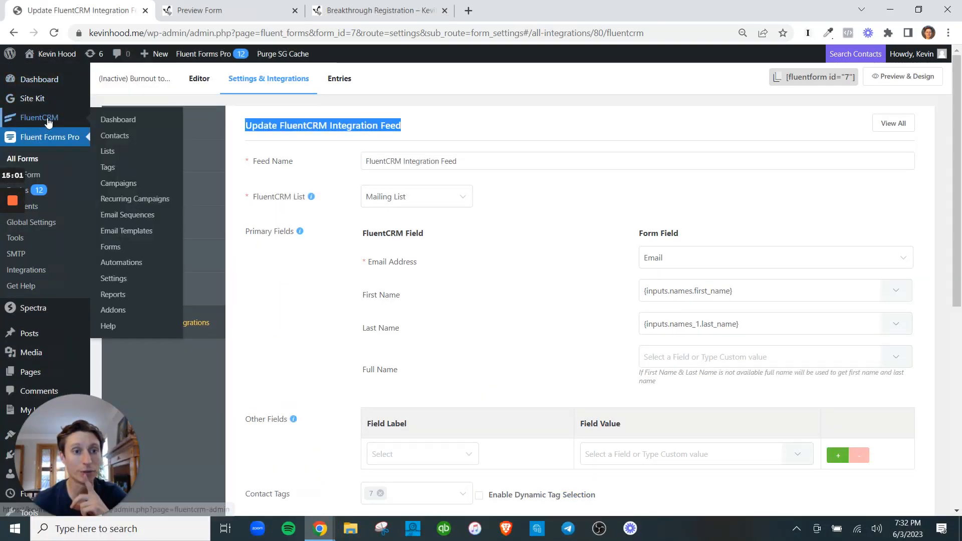
left_click(148, 266)
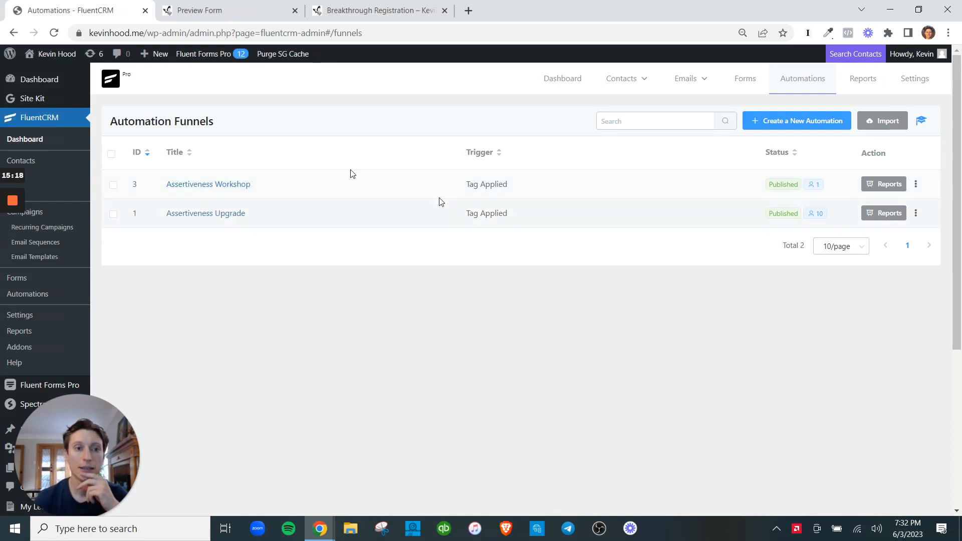
scroll(66, 249, "down", 1)
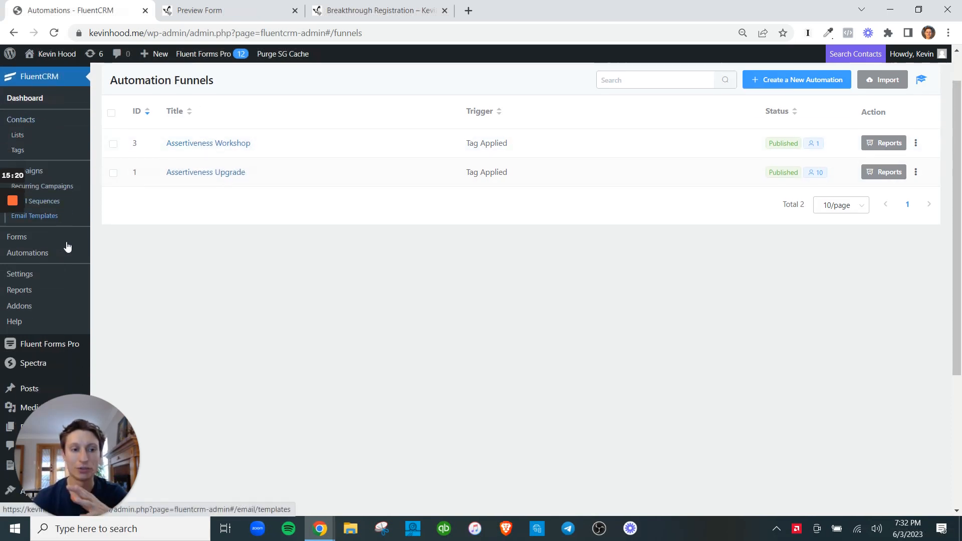
Step: Return to the Burnout to Breakthrough Checkout form in Fluent Forms and reopen its FluentCRM Integration Feed
left_click(73, 323)
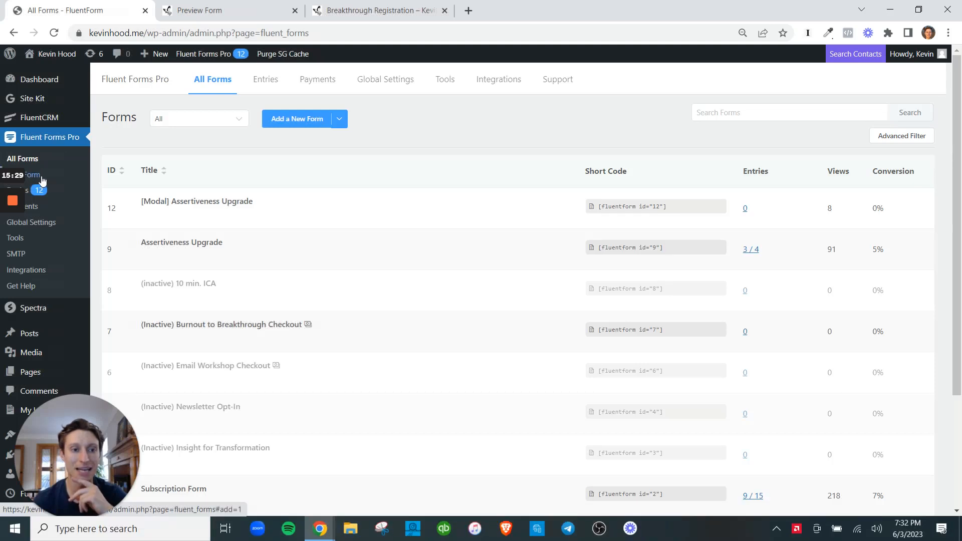
scroll(203, 281, "down", 2)
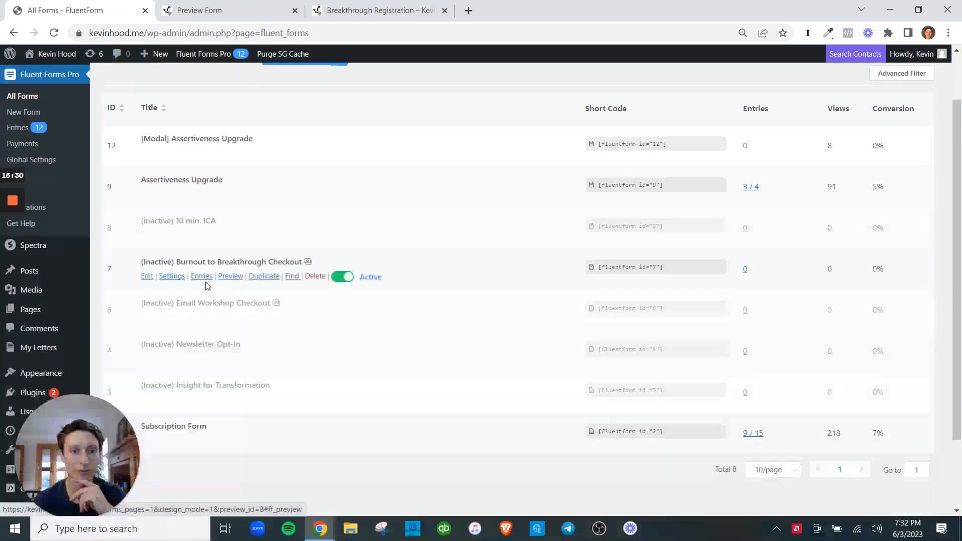
left_click(145, 277)
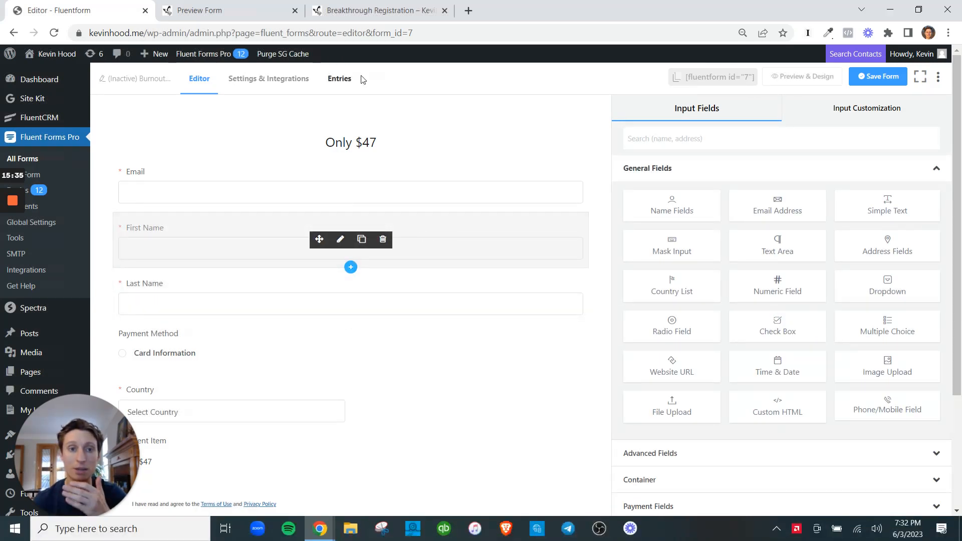
left_click(270, 80)
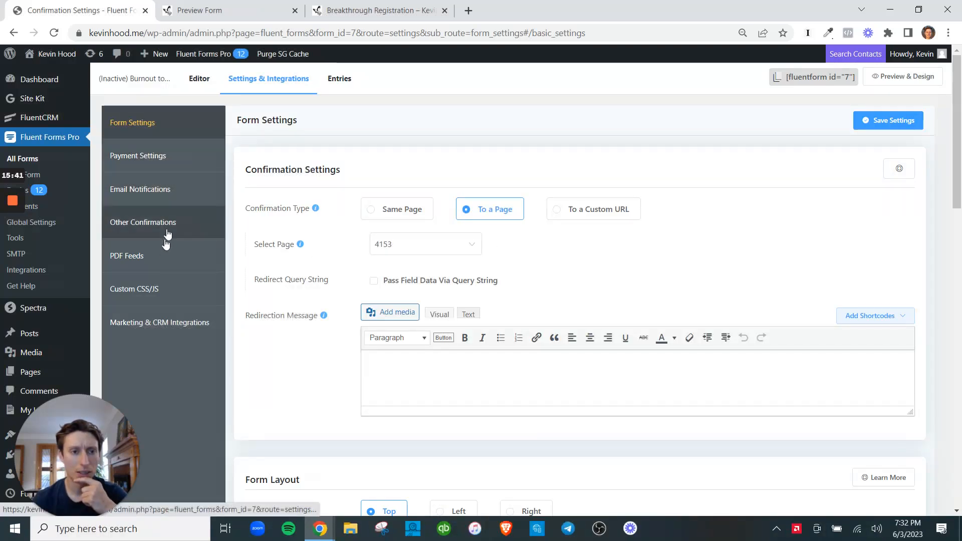
left_click(176, 326)
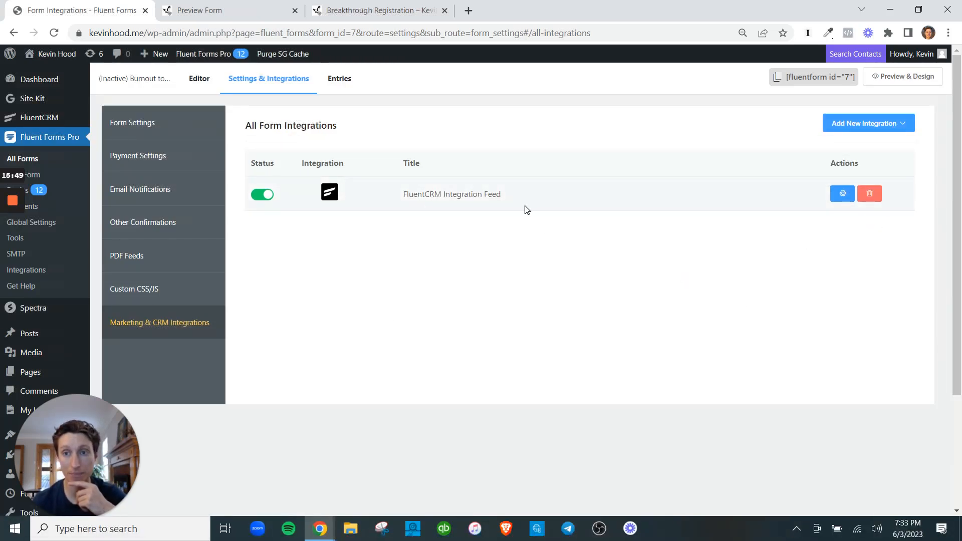
mouse_move(896, 126)
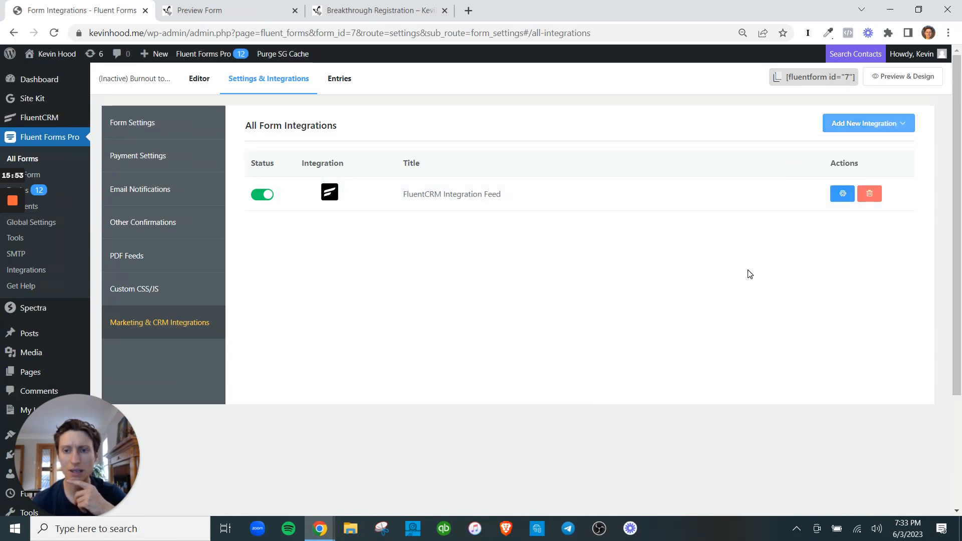
left_click(843, 195)
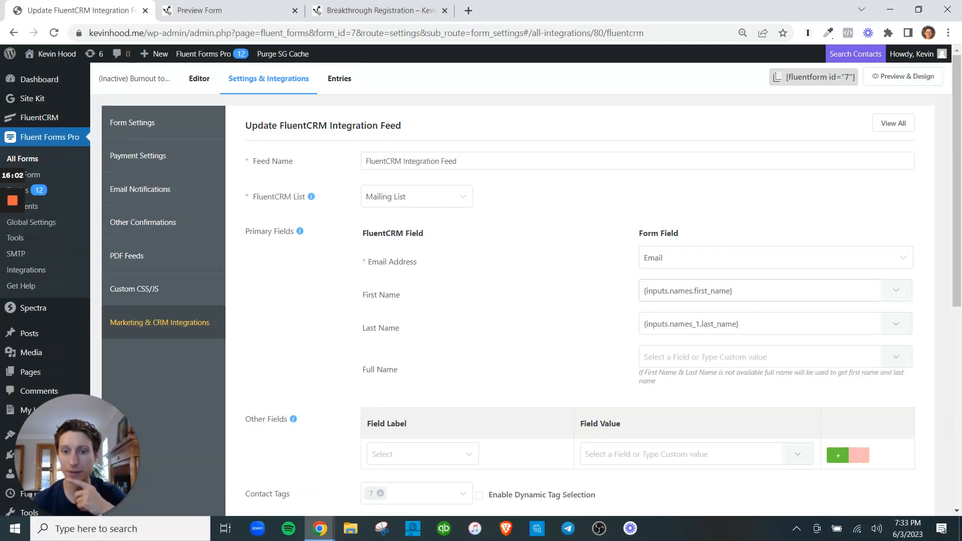
Step: Check the feed's name mappings, FluentCRM list choices and remaining options, down to the payment refund event setting
left_click(792, 296)
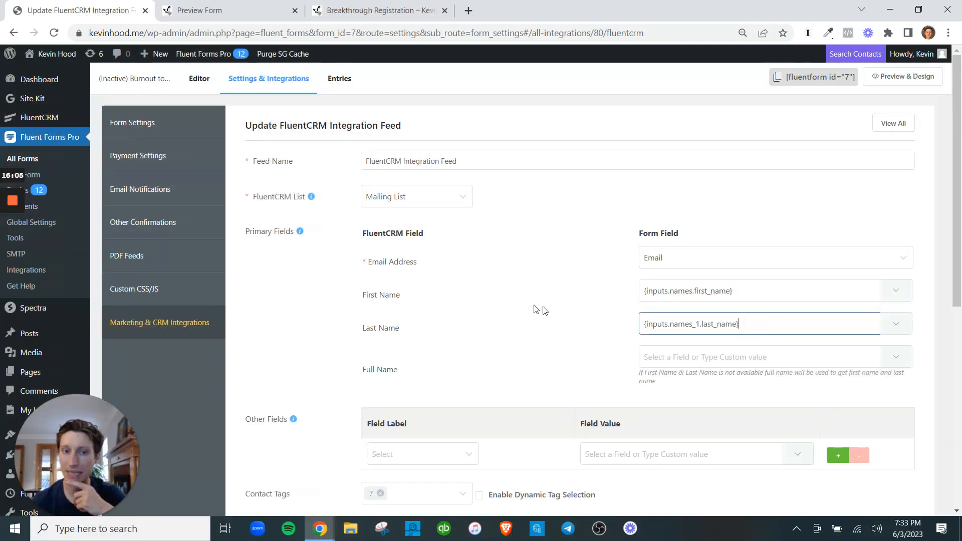
left_click(453, 201)
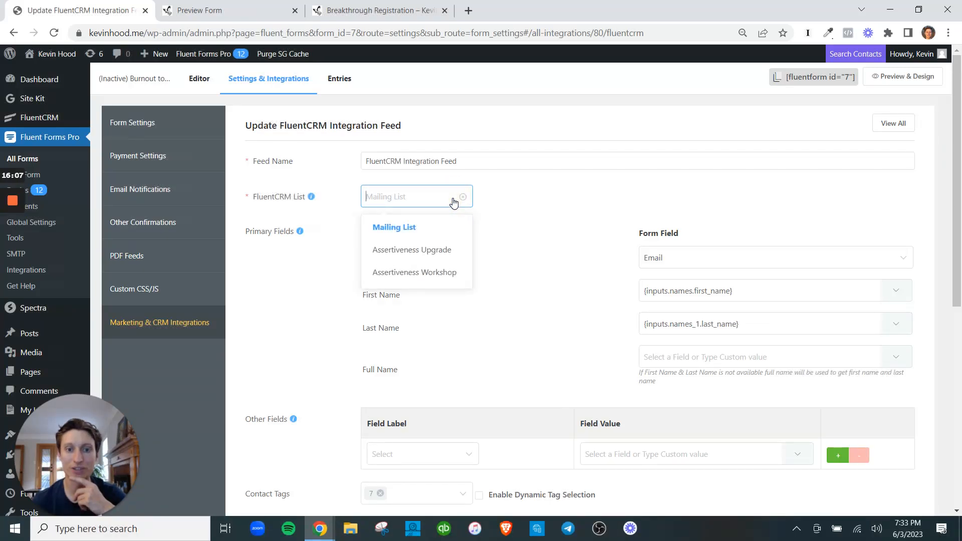
left_click(455, 200)
scroll(537, 247, "down", 8)
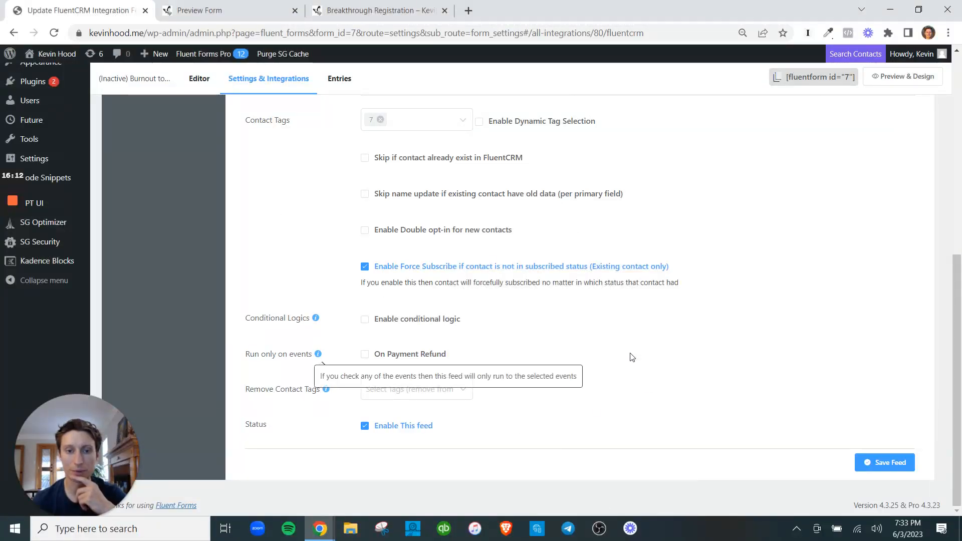
scroll(620, 369, "up", 8)
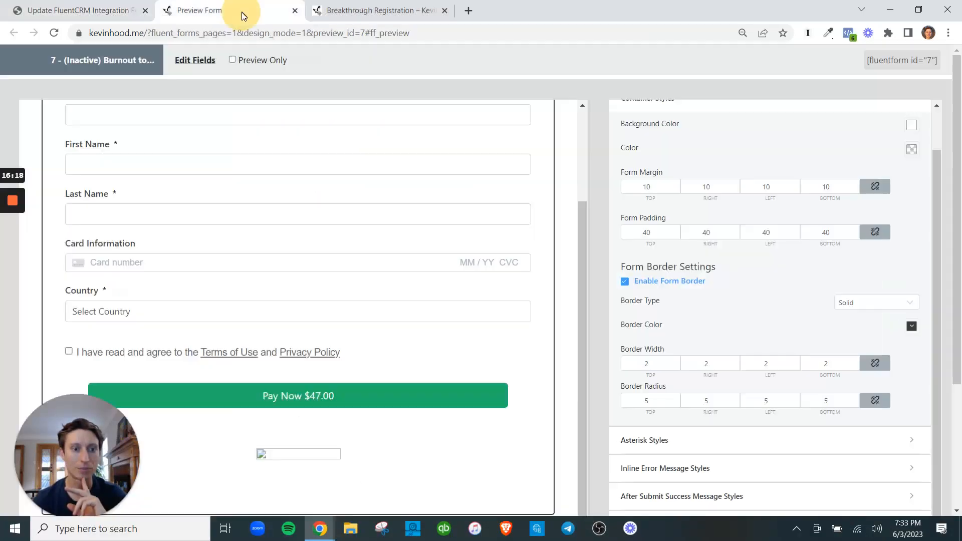
Step: View the form preview and look over the Breakthrough Registration page's workshop details and embedded payment form
left_click(240, 15)
left_click(376, 11)
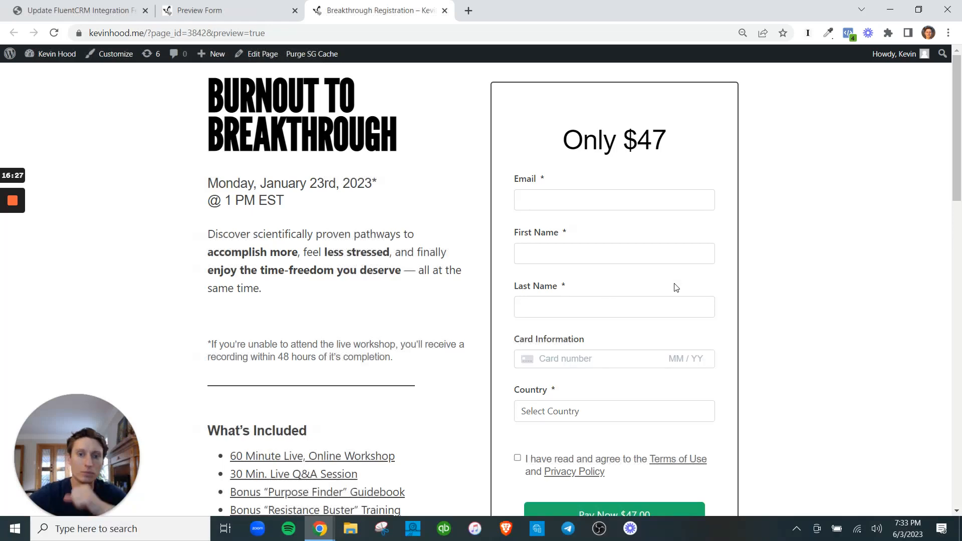
scroll(603, 217, "down", 6)
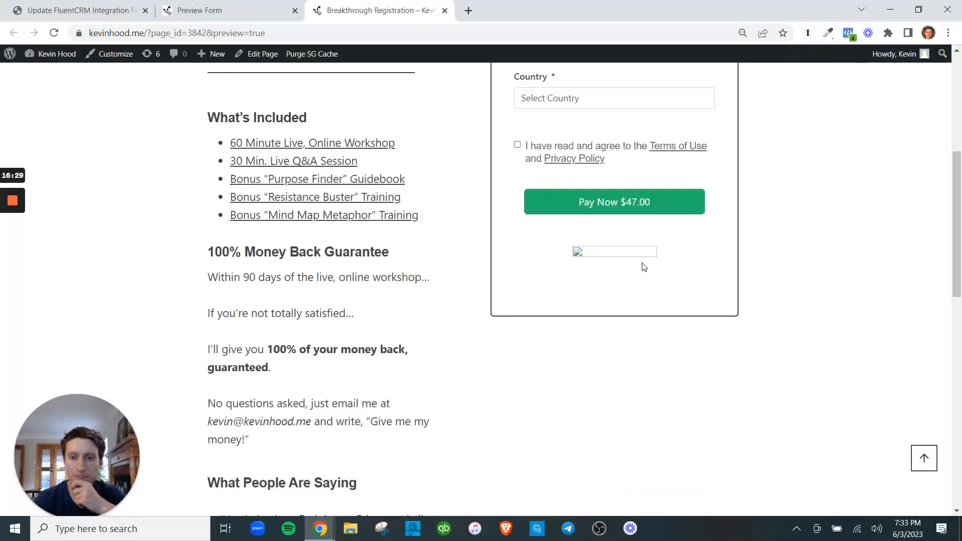
scroll(641, 266, "up", 6)
scroll(671, 403, "down", 3)
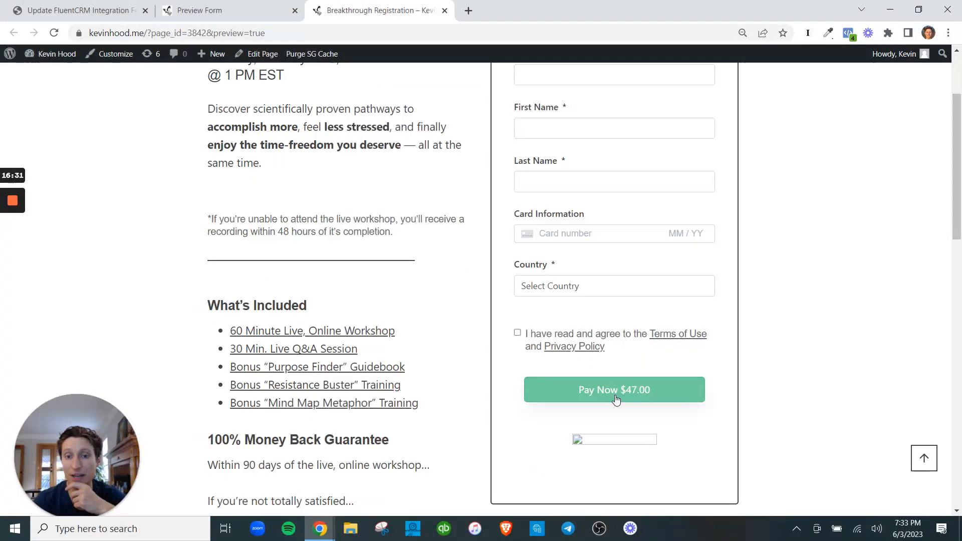
scroll(621, 389, "up", 3)
scroll(857, 307, "down", 1)
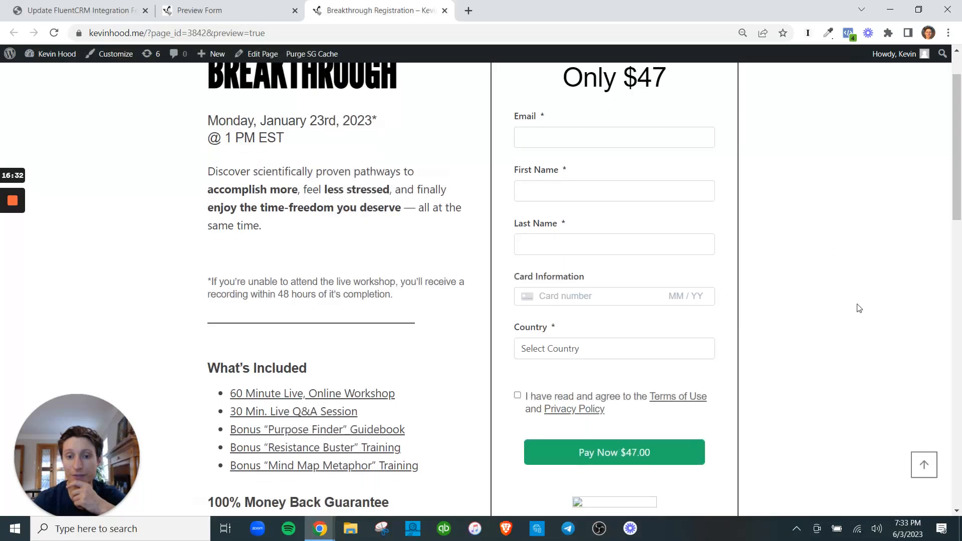
Step: Accept the Terms of Use and Privacy Policy on the registration page's form and check the Pay Now button
left_click(518, 395)
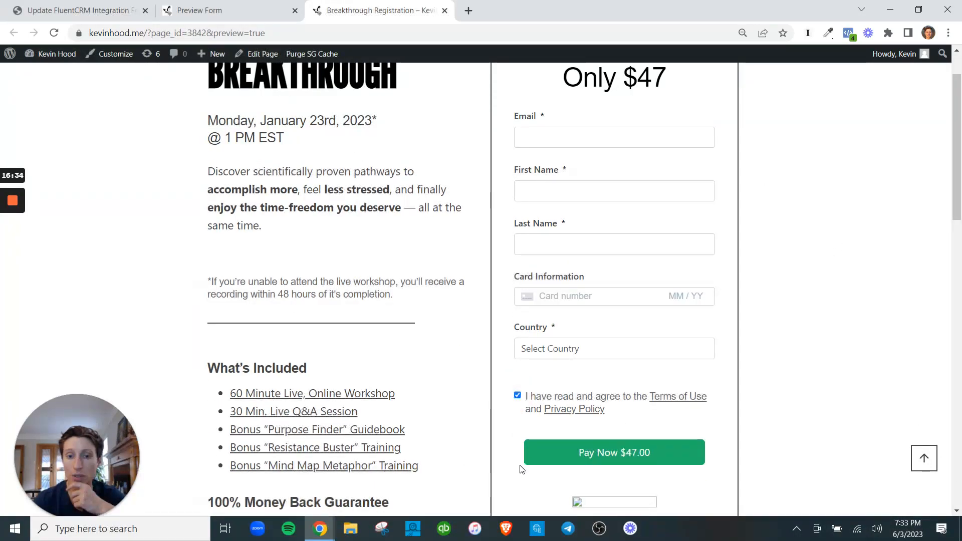
left_click(649, 457)
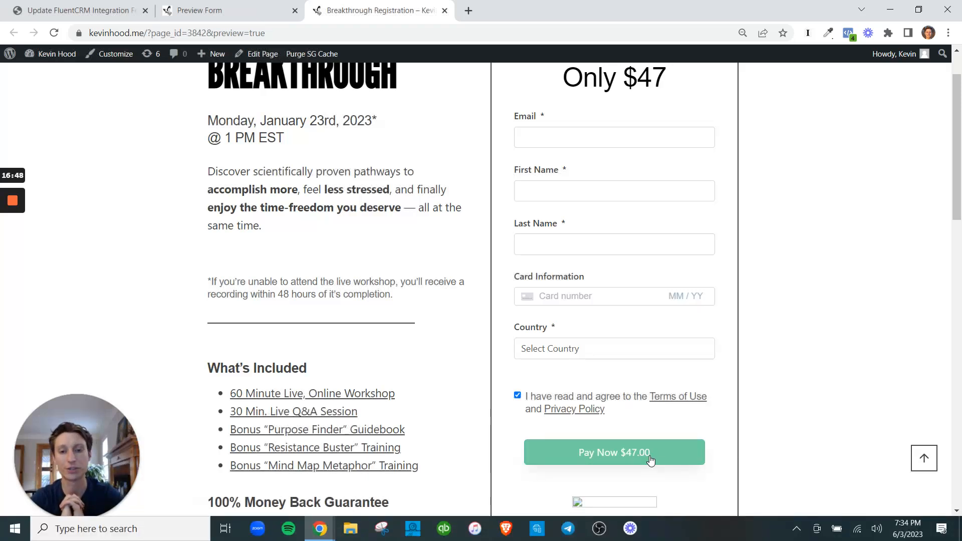
scroll(860, 359, "up", 1)
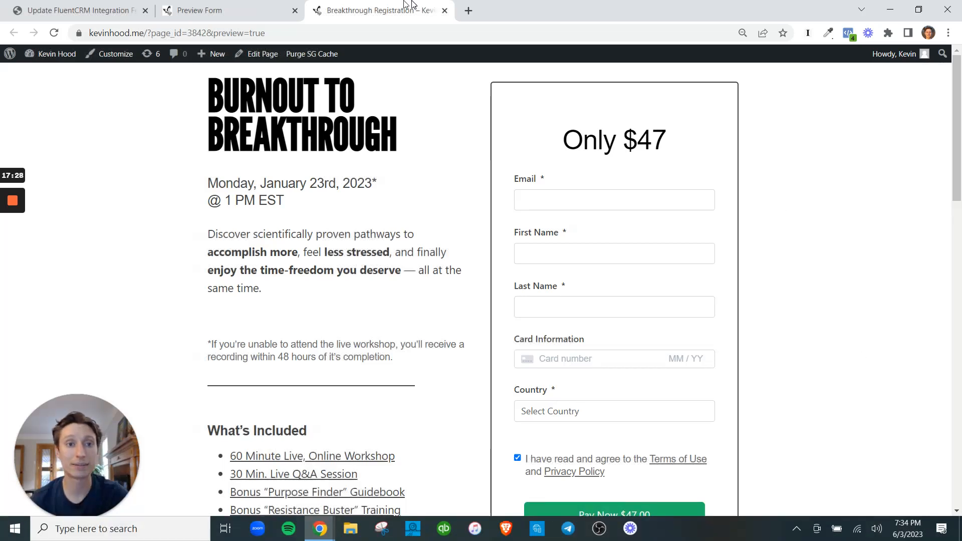
Step: Return to the checkout form's editor and check the Payment Item's display type, payment amount and advanced options
left_click(65, 9)
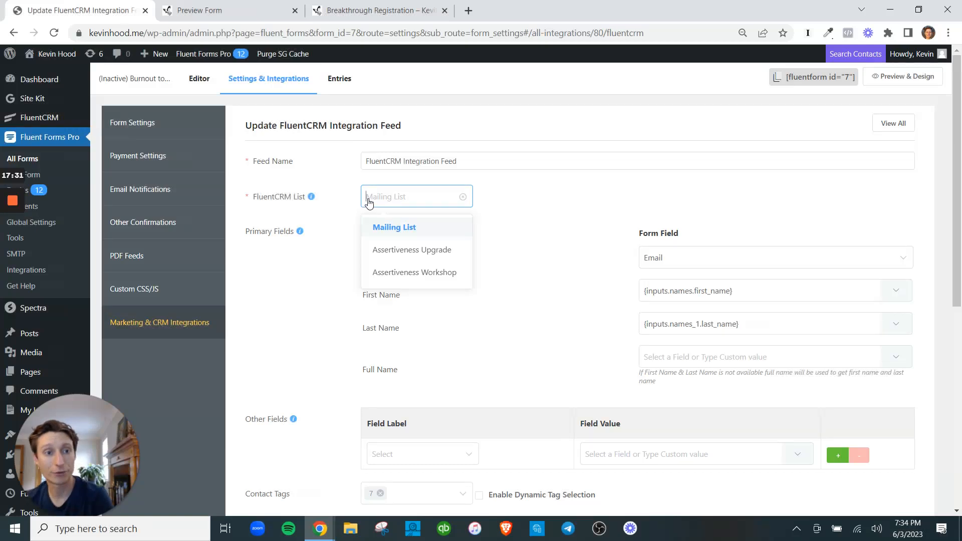
left_click(202, 80)
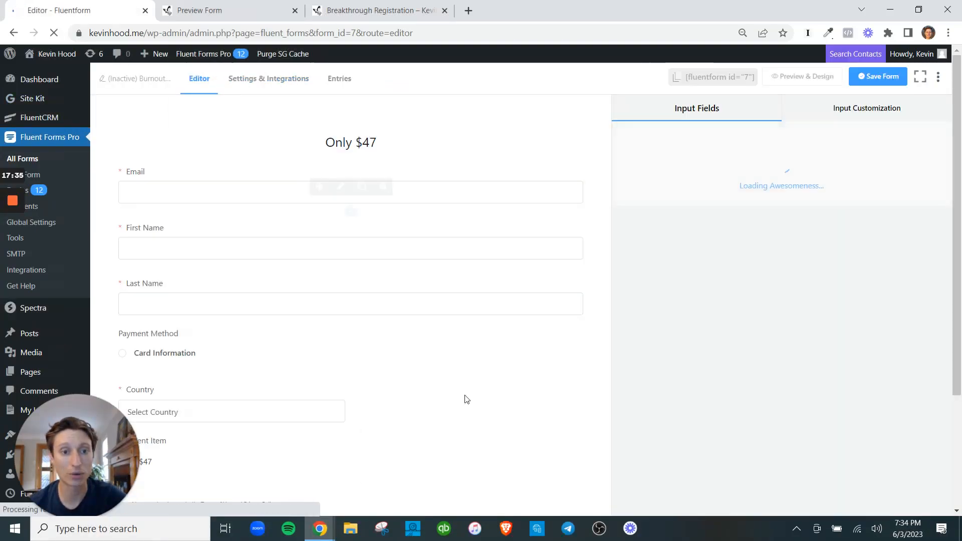
scroll(393, 299, "down", 2)
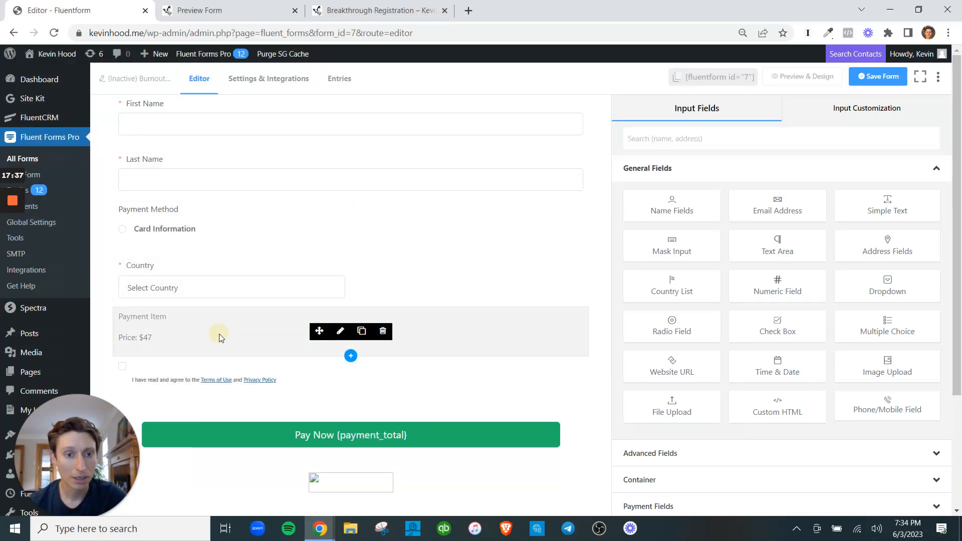
left_click(221, 338)
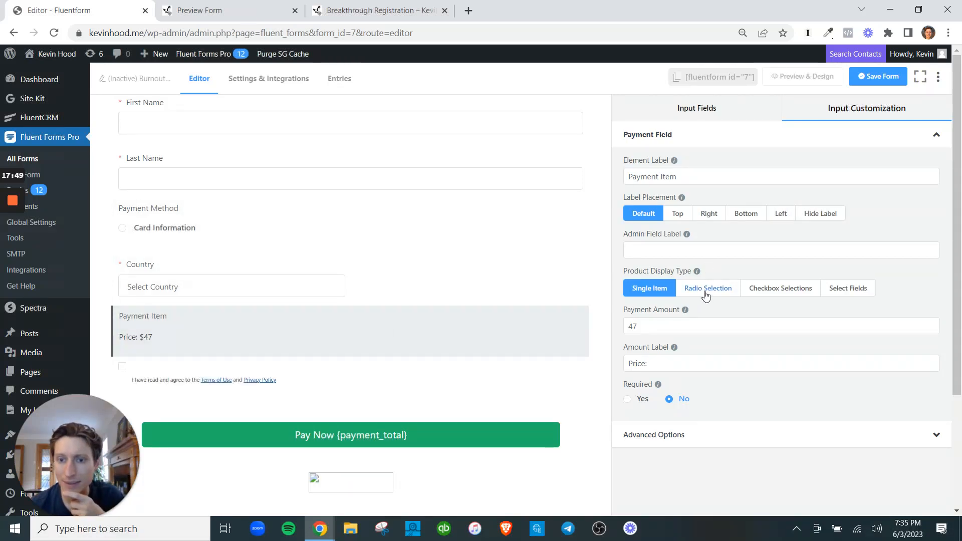
left_click(685, 326)
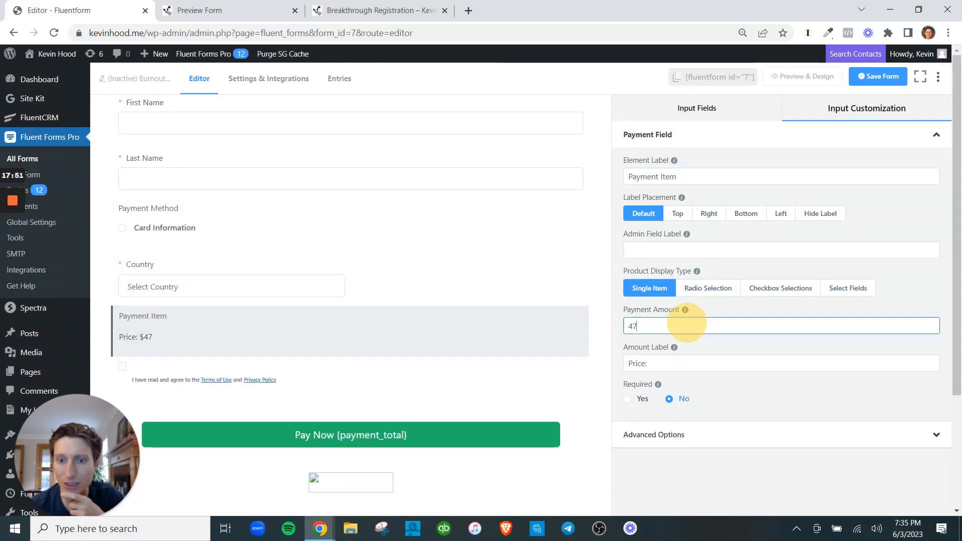
left_click(699, 435)
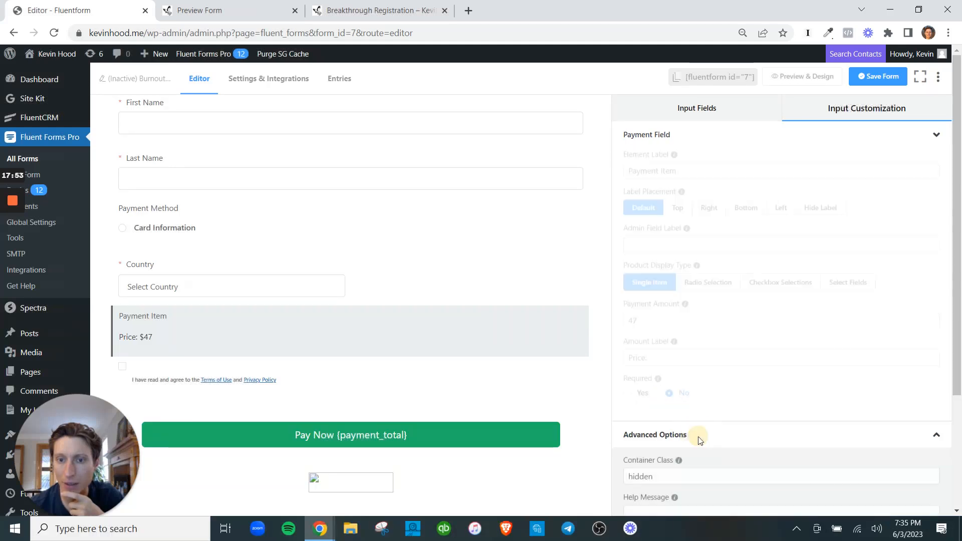
Step: Add a Subscription Field between the Country field and the Payment Item, and open its settings
left_click(714, 119)
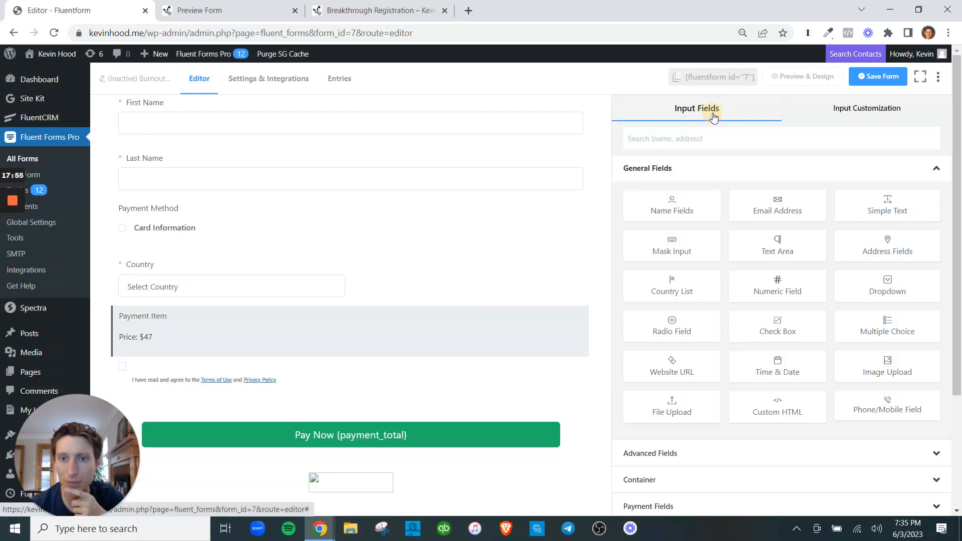
scroll(751, 321, "down", 1)
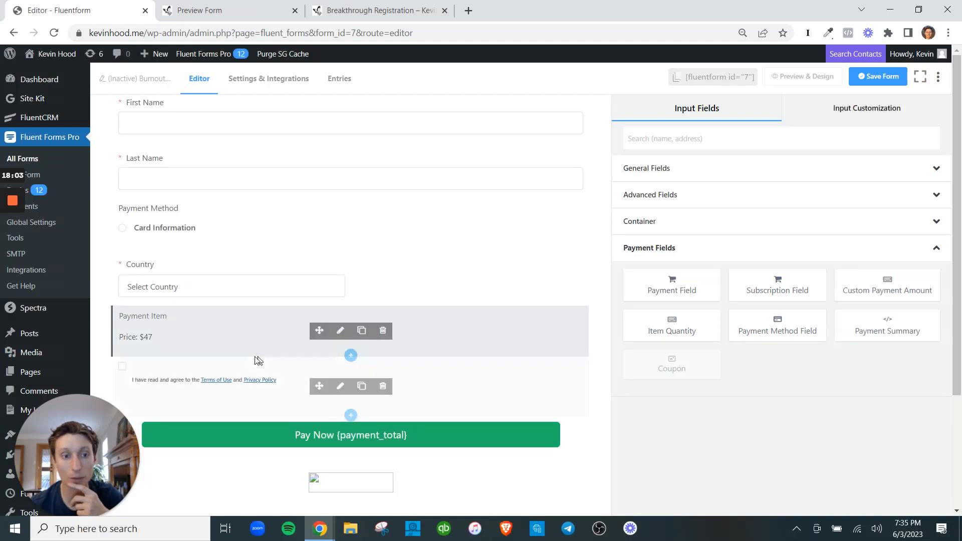
left_click_drag(811, 296, 297, 326)
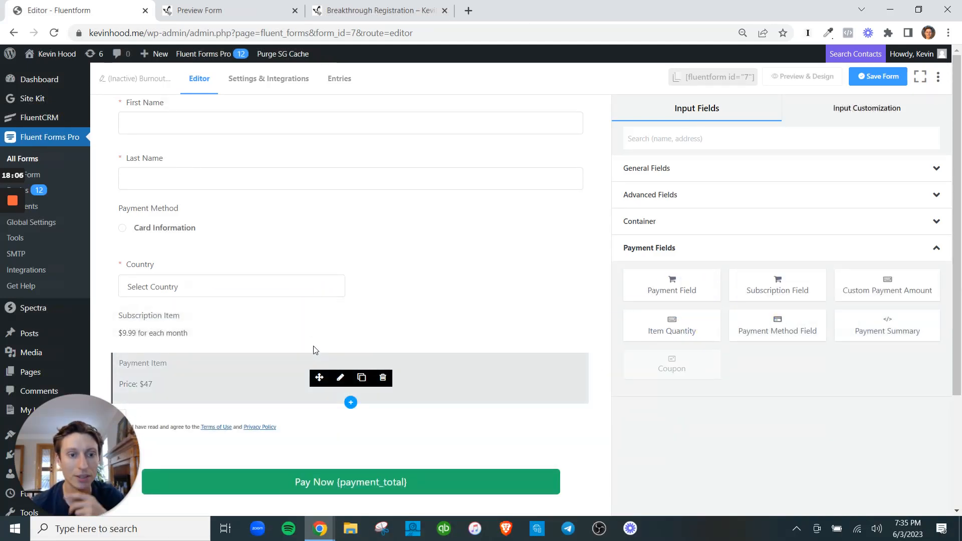
left_click(339, 329)
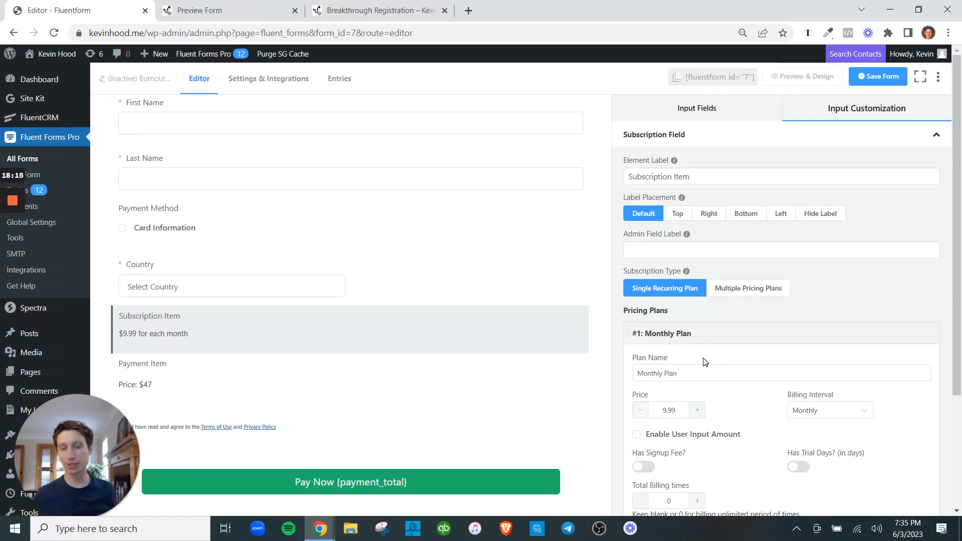
Step: Look over the Monthly Plan's billing interval choices and its trial days option, keeping monthly billing without a trial
scroll(790, 287, "down", 3)
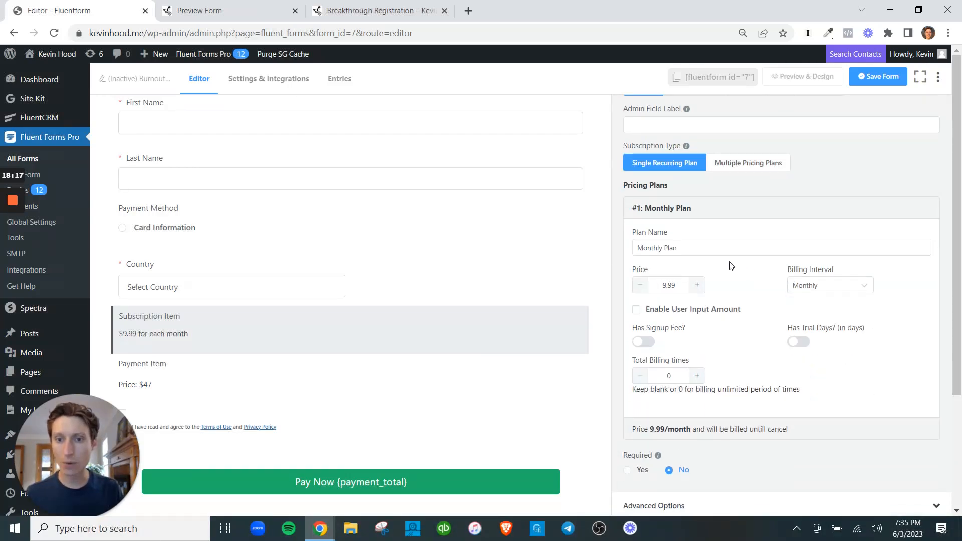
scroll(715, 301, "down", 1)
left_click(853, 261)
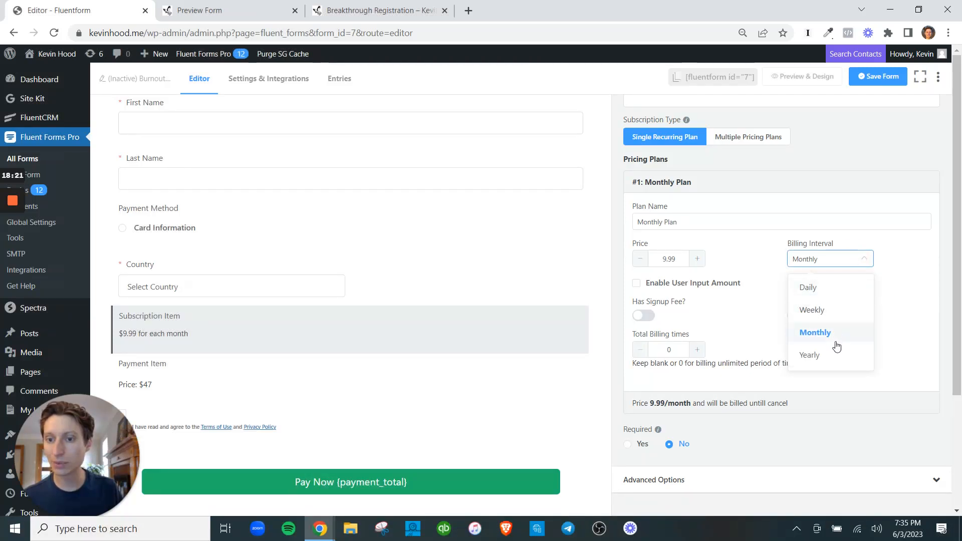
left_click(922, 258)
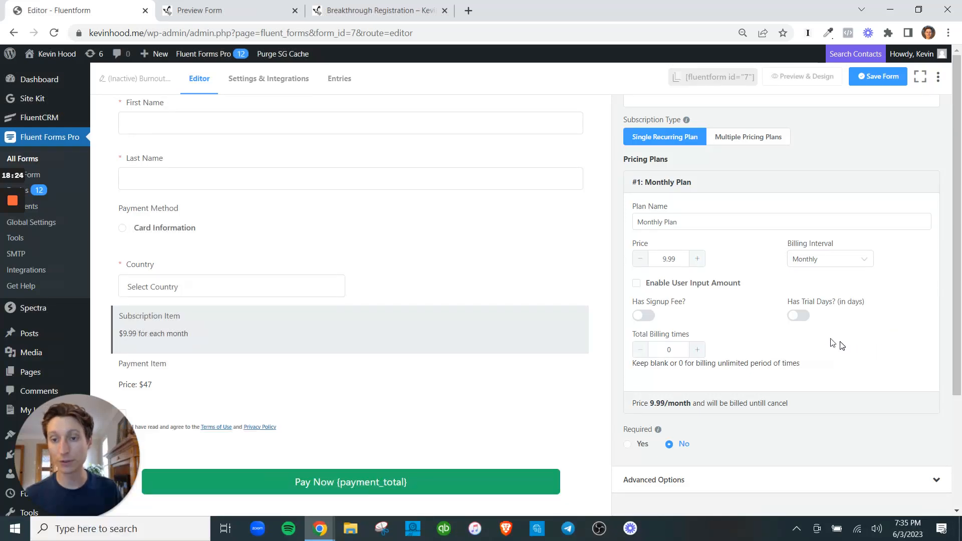
left_click(797, 317)
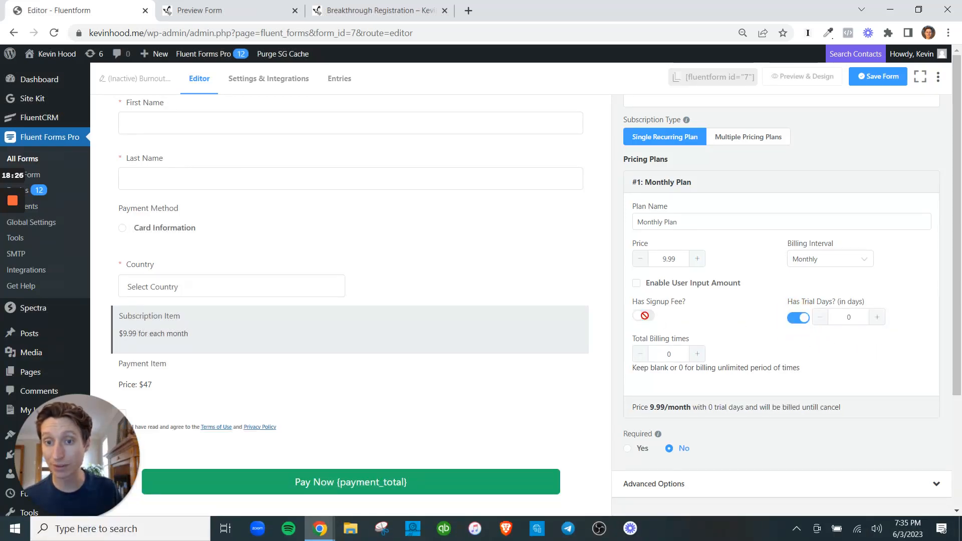
left_click(804, 321)
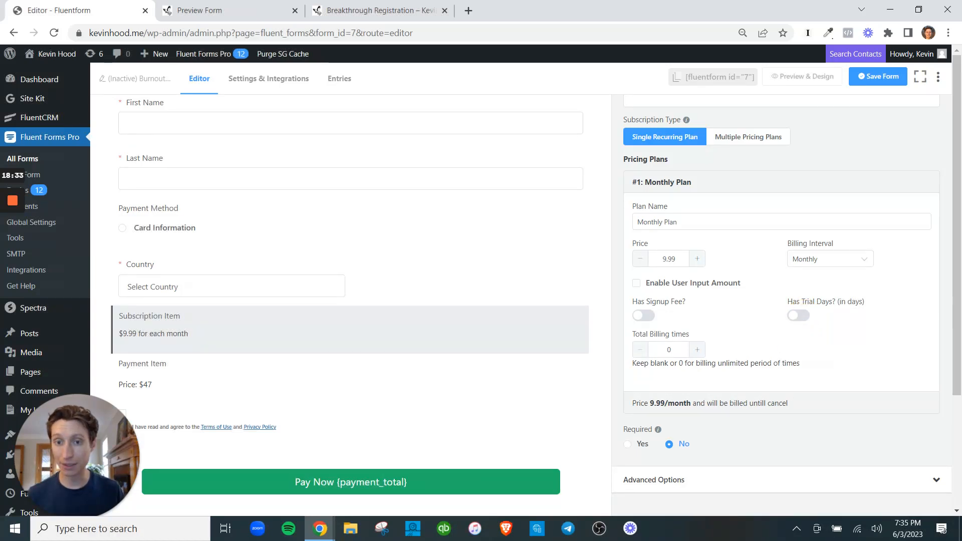
Step: Enable a signup fee of 100 on the Monthly Plan and set the plan's price to 100
left_click(647, 317)
left_click(697, 317)
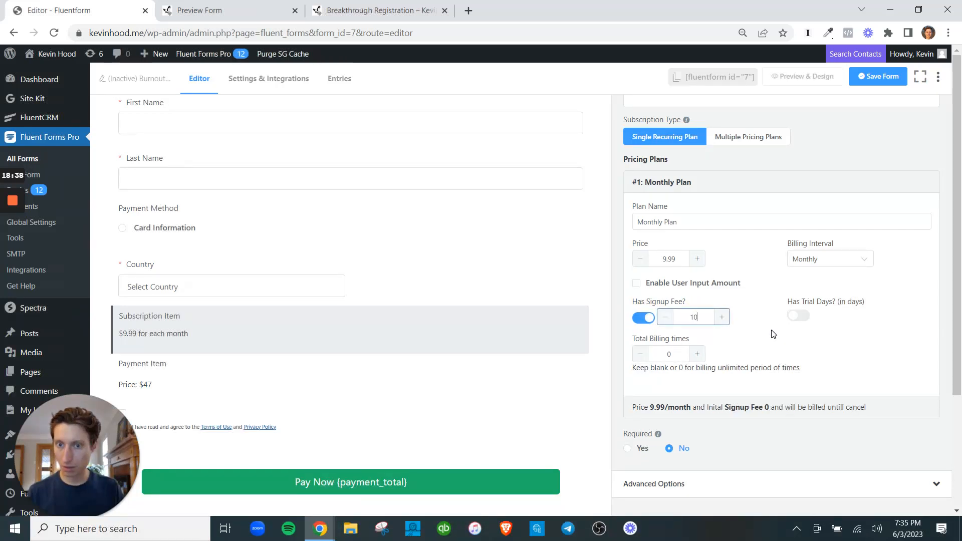
key("BackSpace")
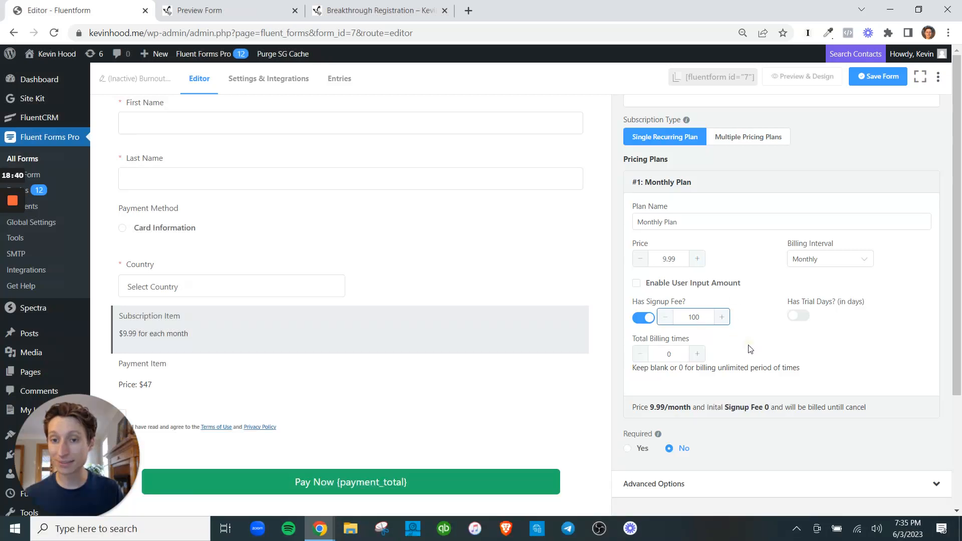
left_click(720, 354)
double_click(669, 259)
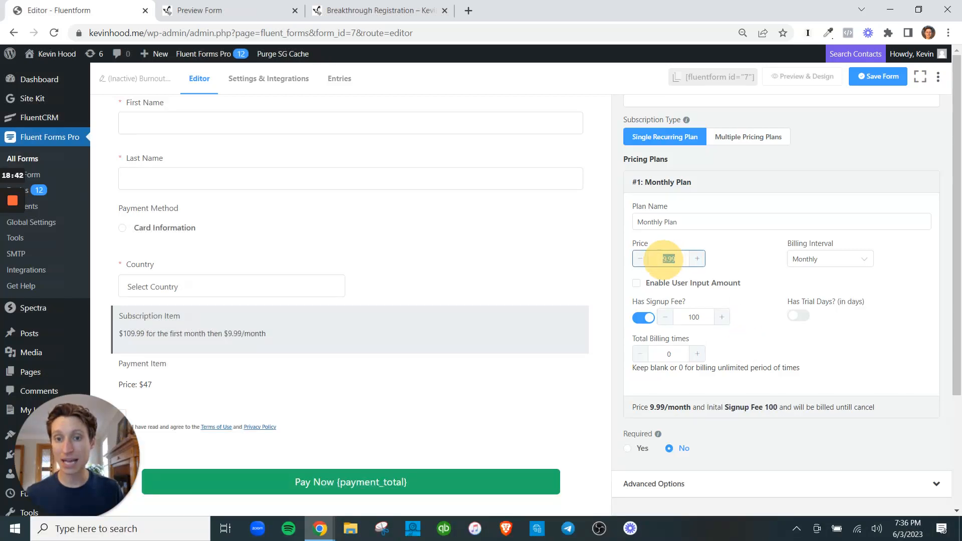
type("100")
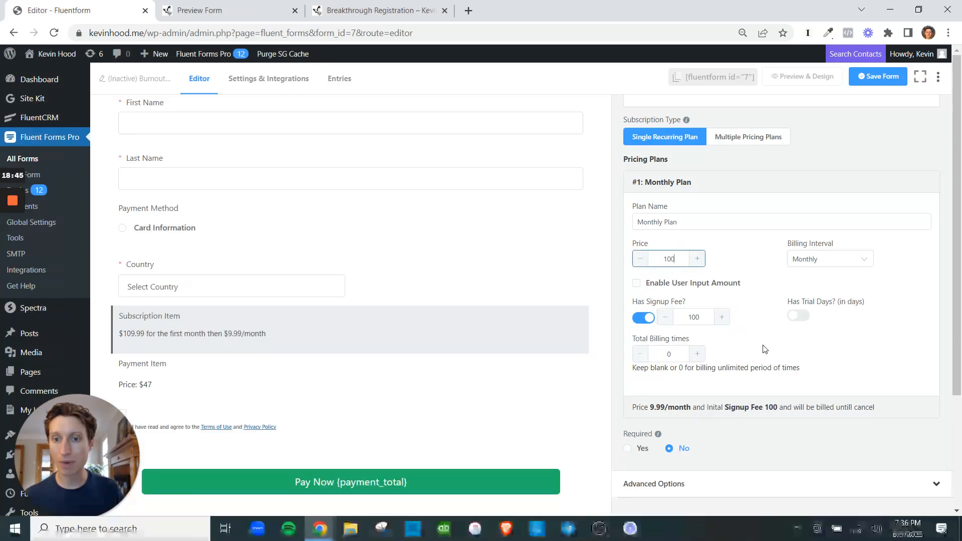
left_click(765, 349)
Step: Set the Monthly Plan's total billing times to 2 and make the Subscription Item required
left_click(669, 353)
type("2")
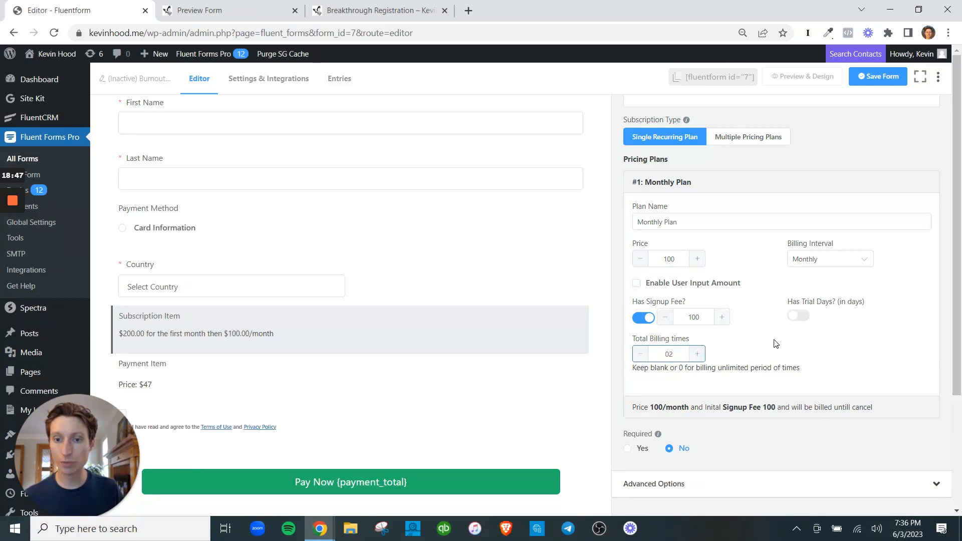
left_click(774, 342)
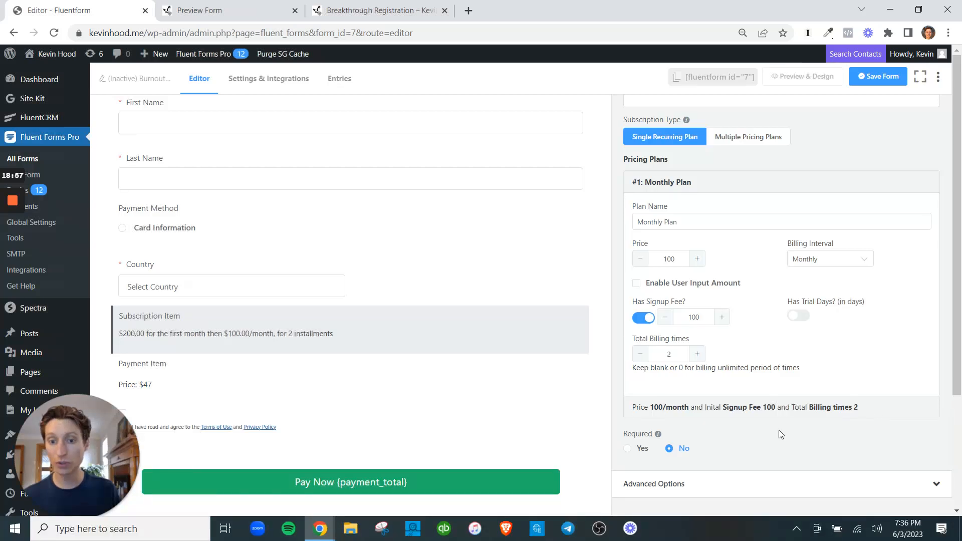
left_click(628, 449)
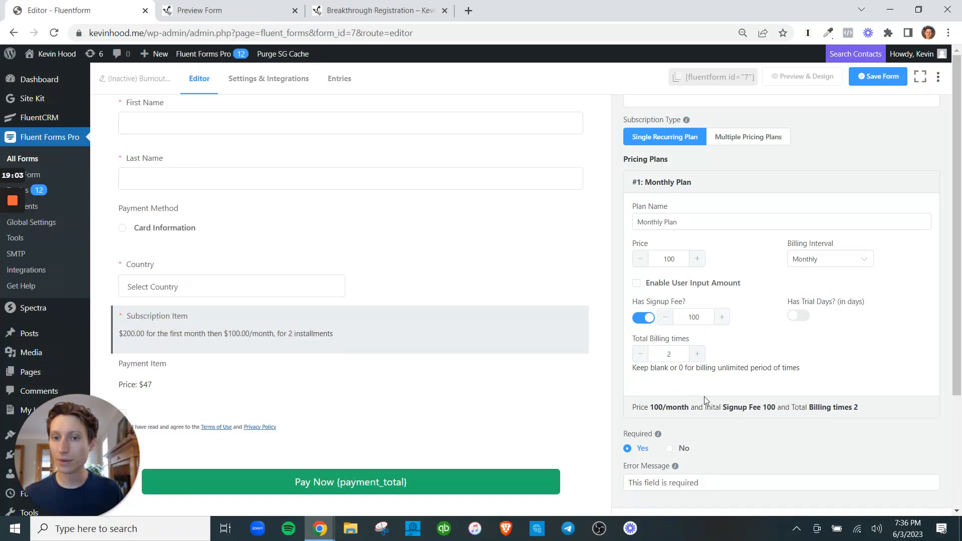
scroll(742, 393, "down", 1)
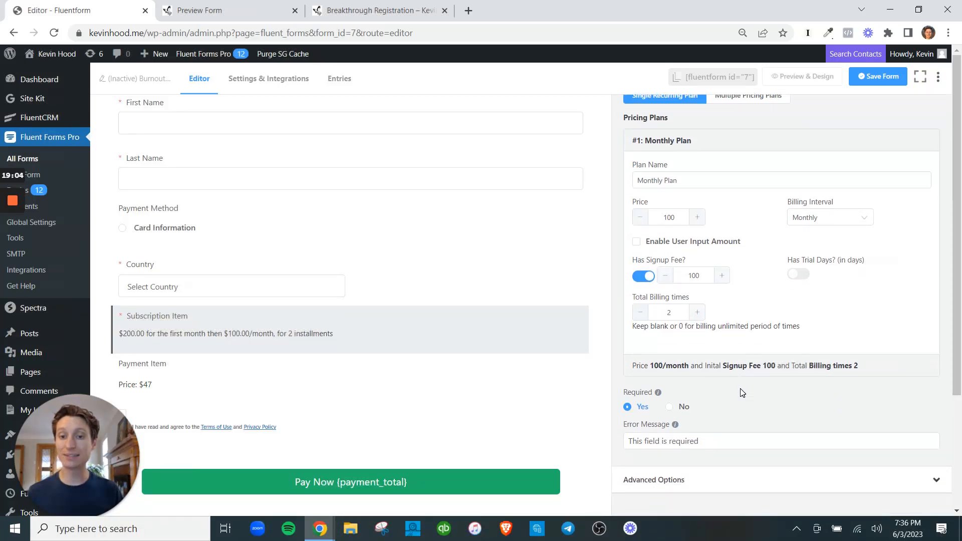